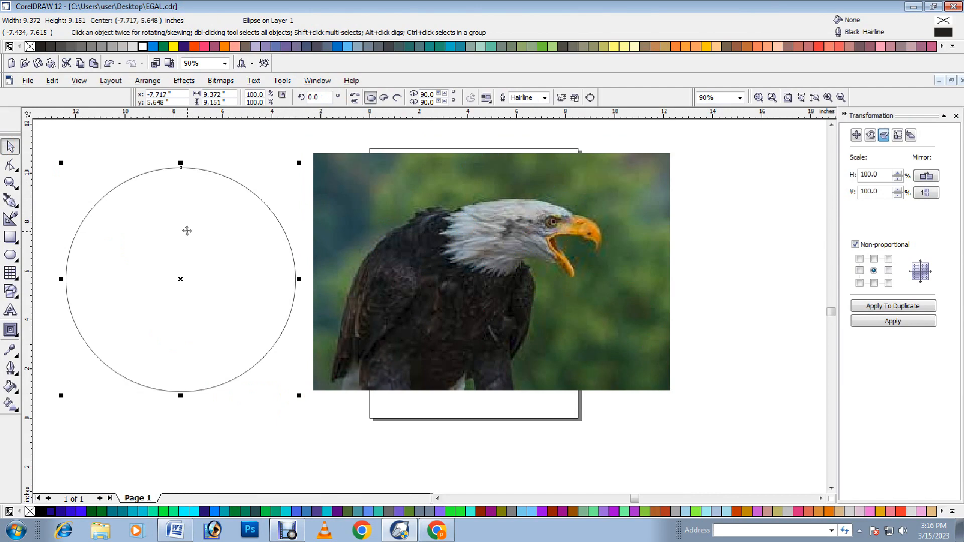
- Duplicate the circle twice to form three overlapping circles, and intersect all three to create a shield shape
drag(172, 222, 176, 272)
right_click(239, 223)
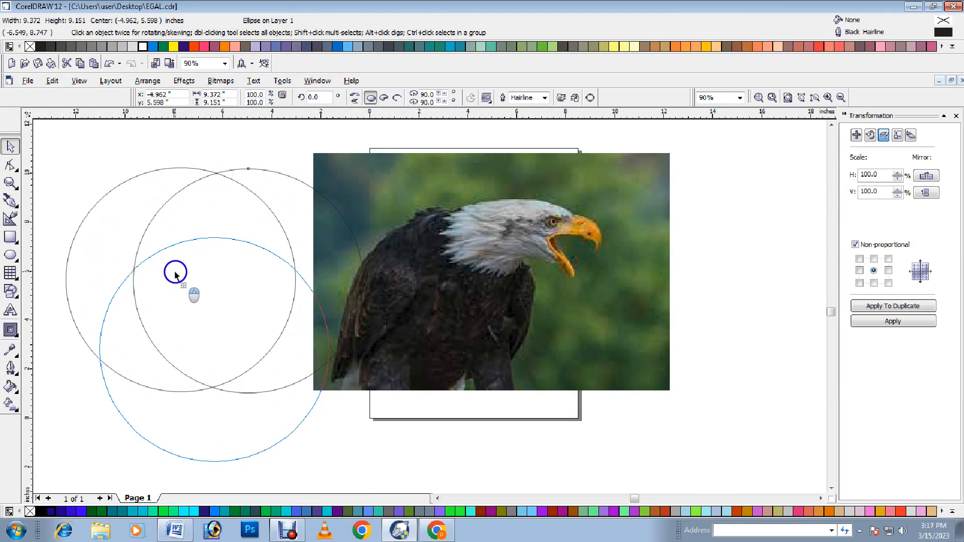
drag(215, 466, 215, 451)
drag(43, 147, 389, 453)
click(454, 97)
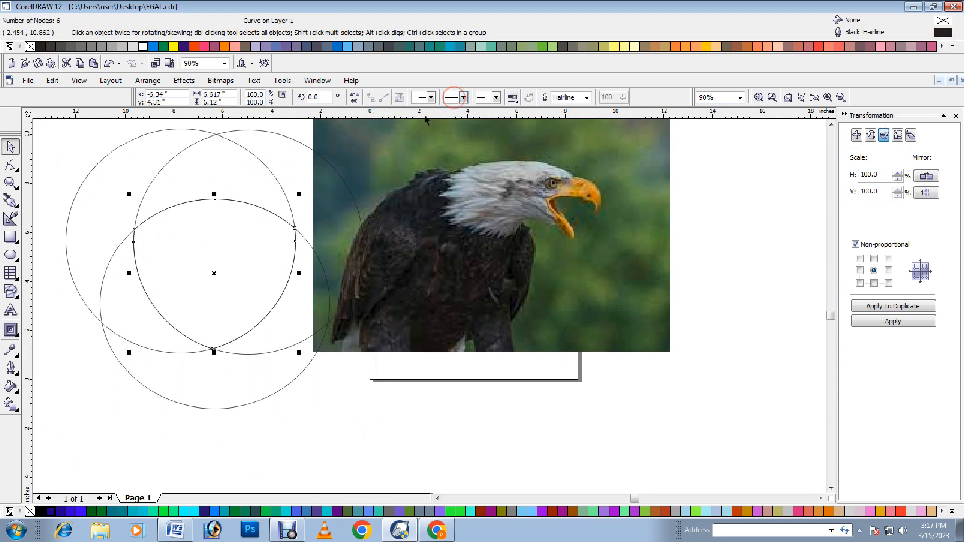
- Delete the three circles, keeping only the shield-shaped intersection
click(233, 162)
key(Delete)
click(270, 171)
key(Delete)
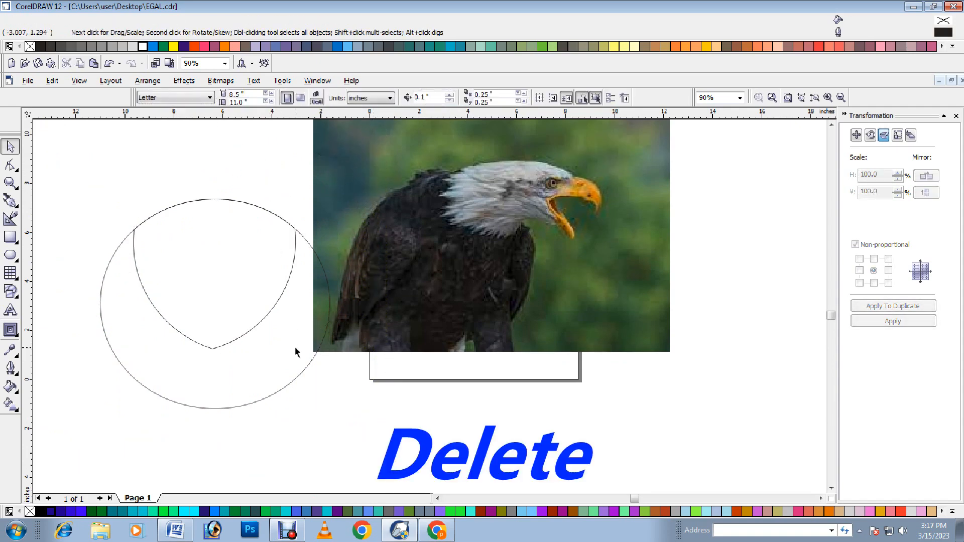
click(299, 376)
key(Delete)
- Move the shield shape onto the eagle photo and set its outline width to 17 px
click(241, 305)
drag(223, 272, 483, 216)
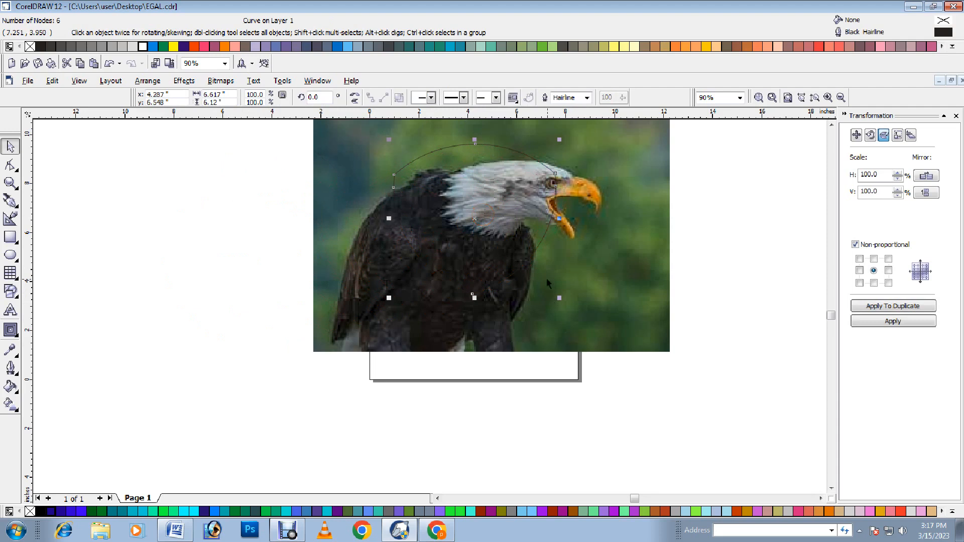
click(587, 98)
click(572, 141)
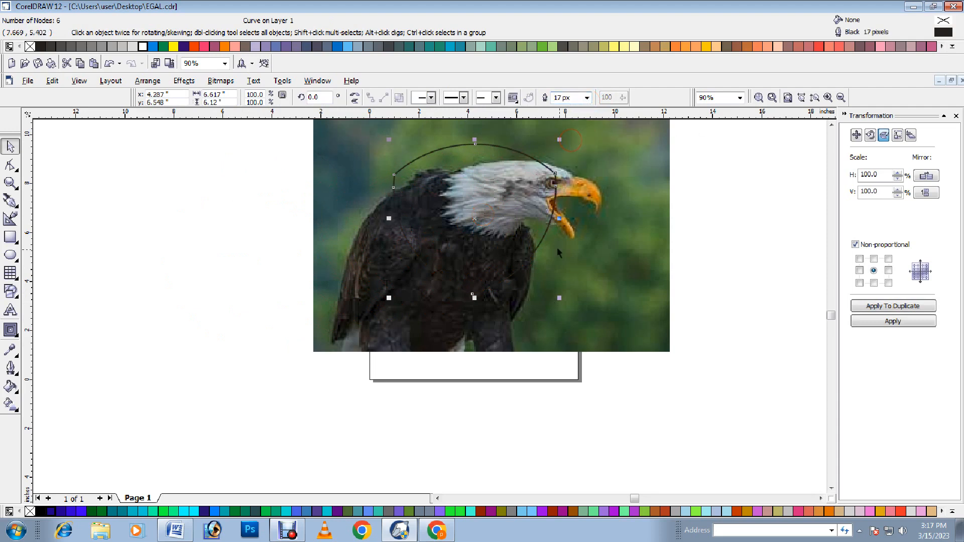
- Enlarge the shield so it frames the eagle's head, leaving the beak tip outside its edge
drag(560, 298, 603, 336)
mouse_move(544, 244)
mouse_down()
mouse_move(523, 228)
mouse_move(544, 236)
mouse_up()
drag(477, 319, 477, 312)
- Apply a uniform transparency of 43 to the eagle photo
click(354, 201)
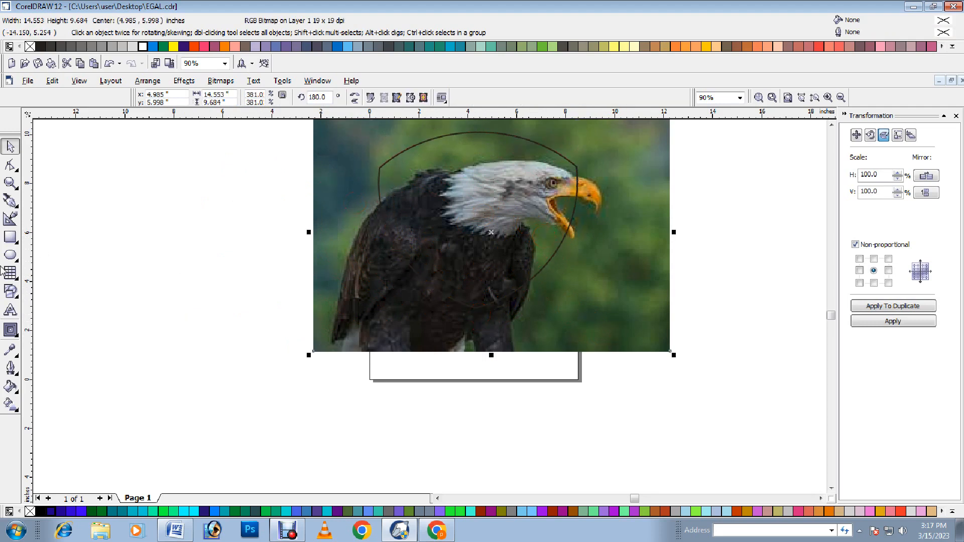
click(19, 339)
click(146, 336)
click(211, 98)
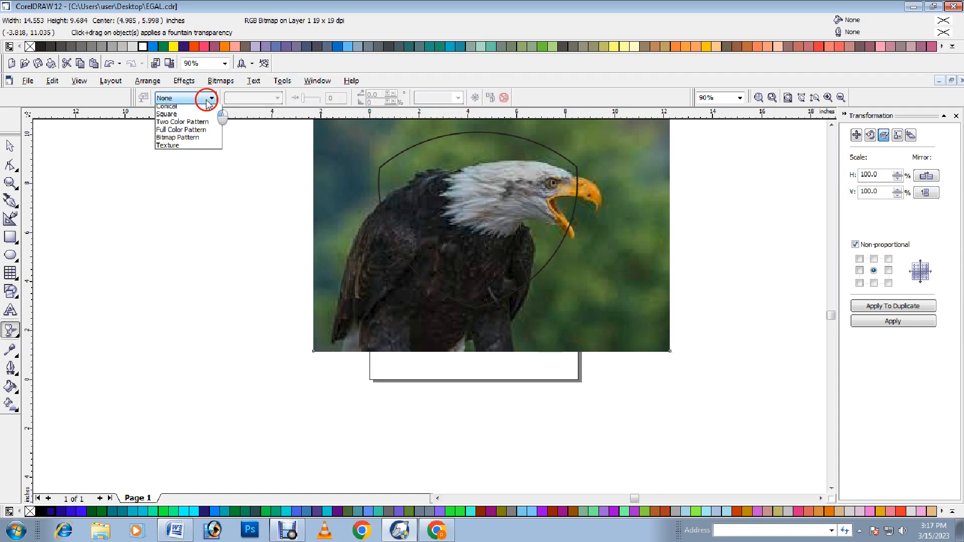
click(168, 117)
drag(311, 98, 312, 103)
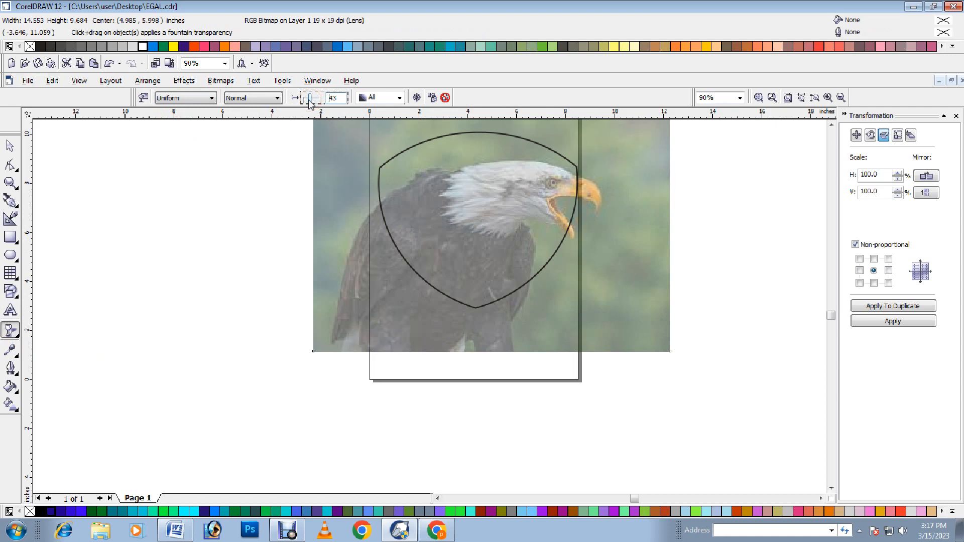
key(space)
- Move the eagle photo and the shield together off the page to its left, and lock both objects
scroll(432, 268, down, 2)
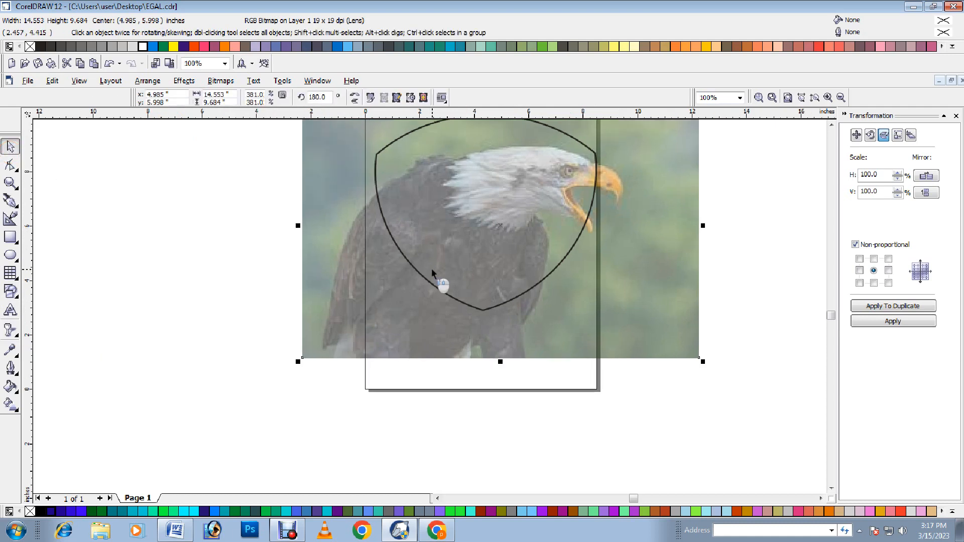
drag(308, 123, 635, 378)
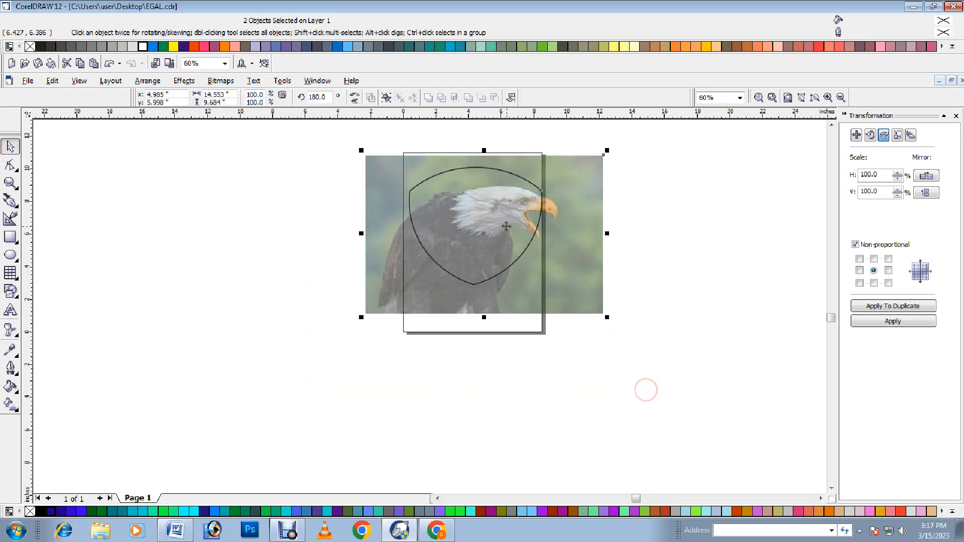
drag(504, 226, 280, 232)
scroll(280, 233, up, 4)
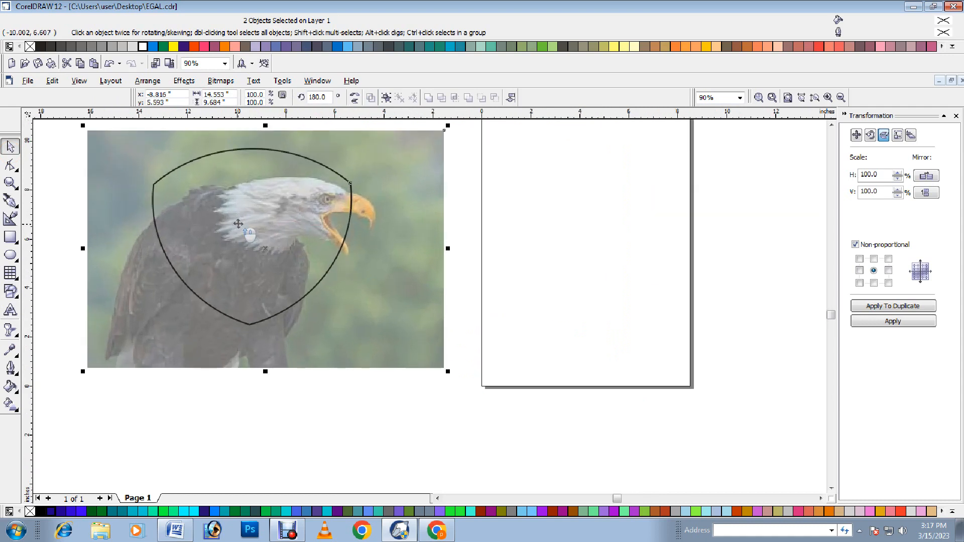
click(391, 197)
right_click(413, 191)
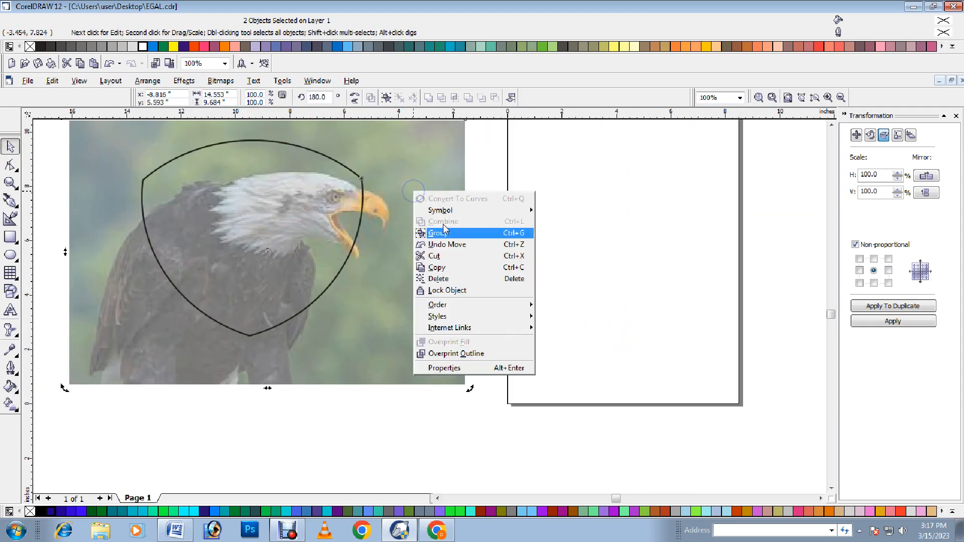
click(451, 292)
key(Escape)
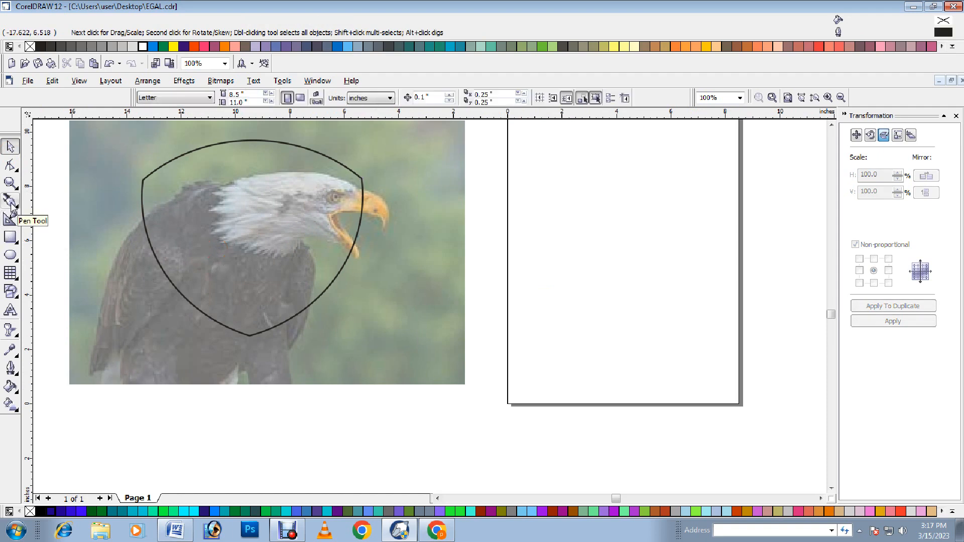
- With the Pen tool, start tracing the eagle in straight segments from the shield's left edge over the back and head to the upper beak tip
click(12, 205)
scroll(139, 219, up, 3)
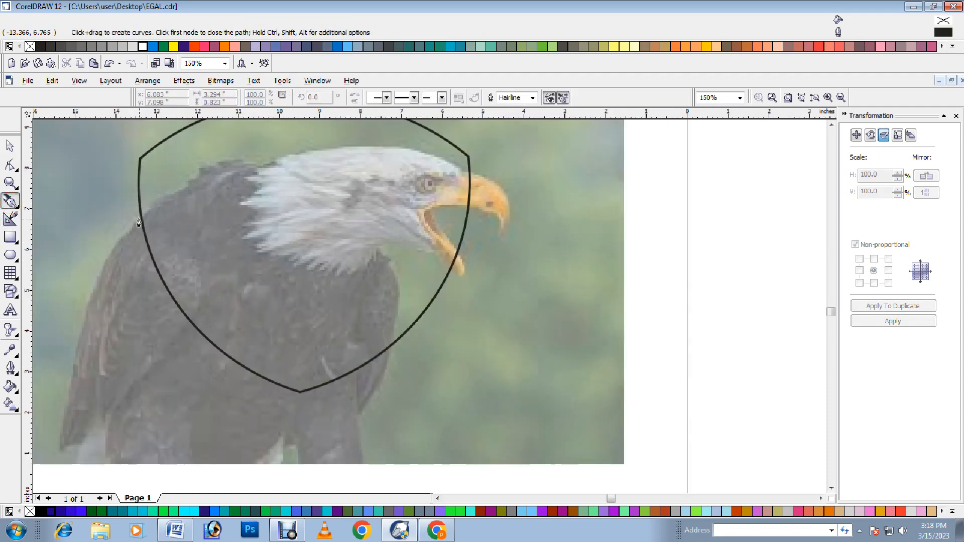
click(141, 220)
click(260, 171)
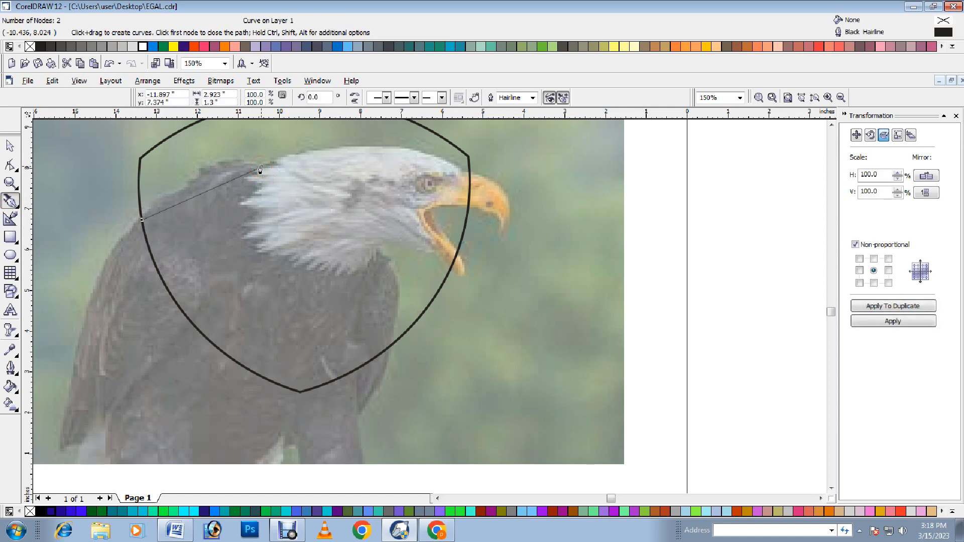
click(236, 155)
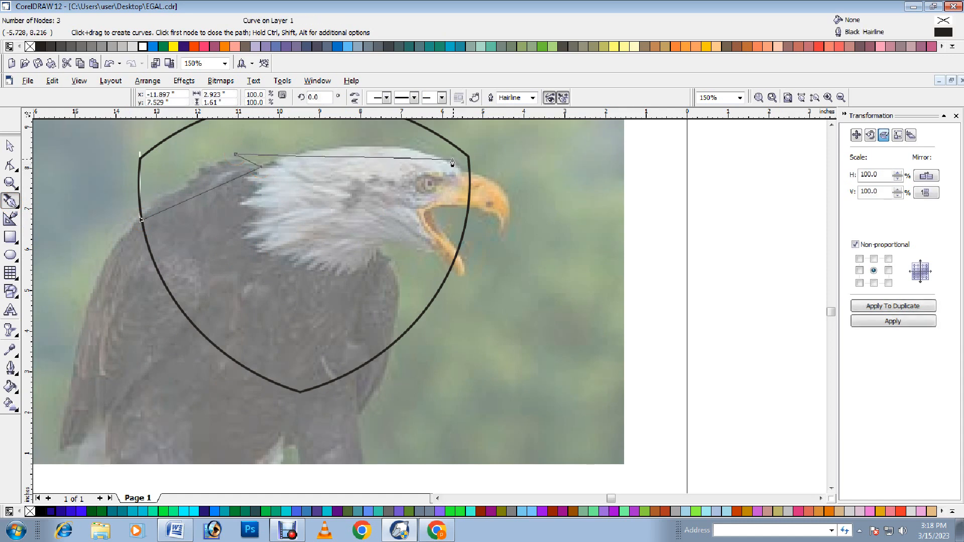
click(462, 173)
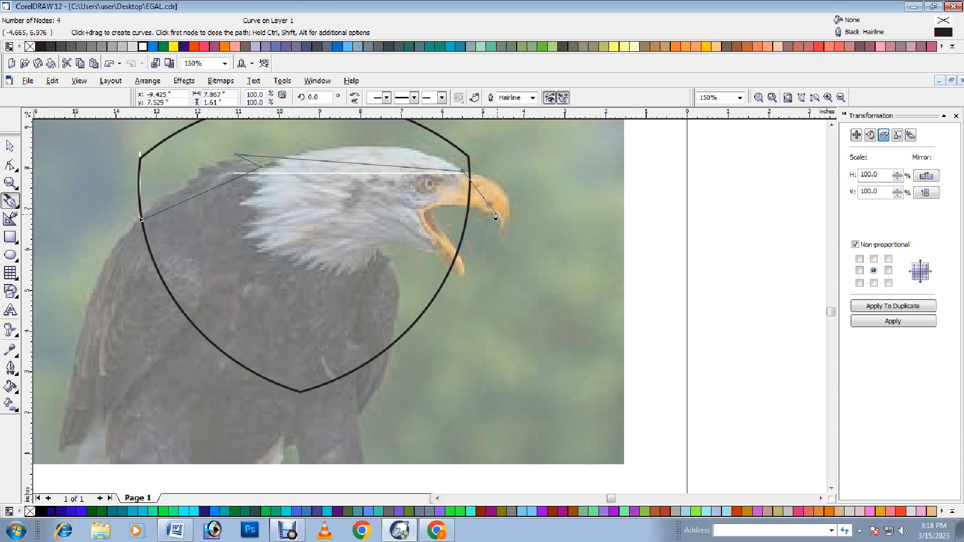
click(504, 245)
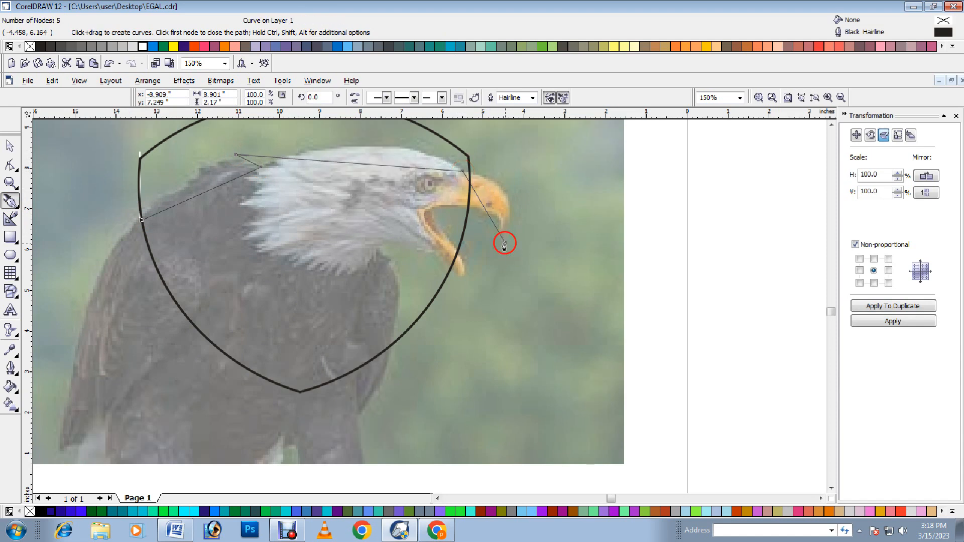
- Continue the traced outline through the open mouth, around the lower beak tip and back along the throat
click(446, 206)
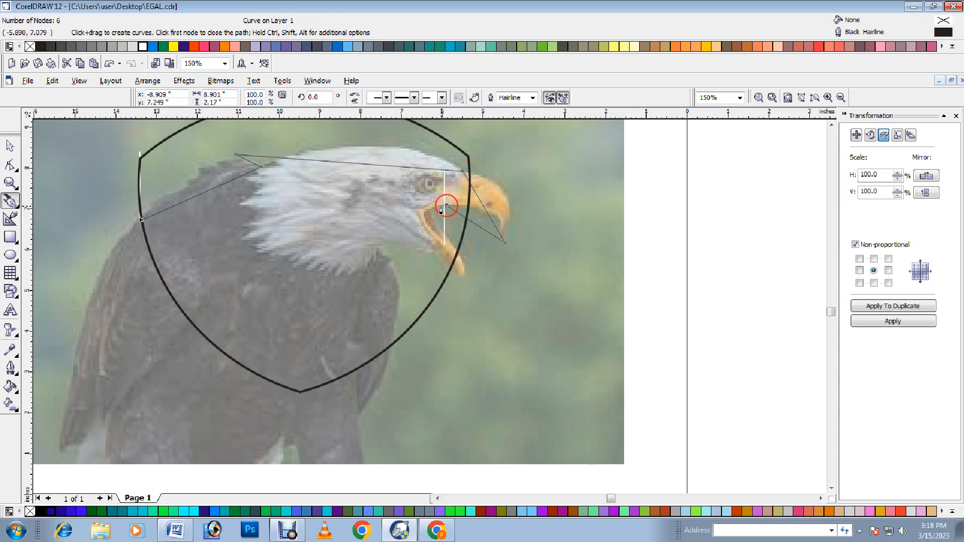
click(438, 228)
click(464, 276)
click(436, 255)
scroll(437, 266, up, 1)
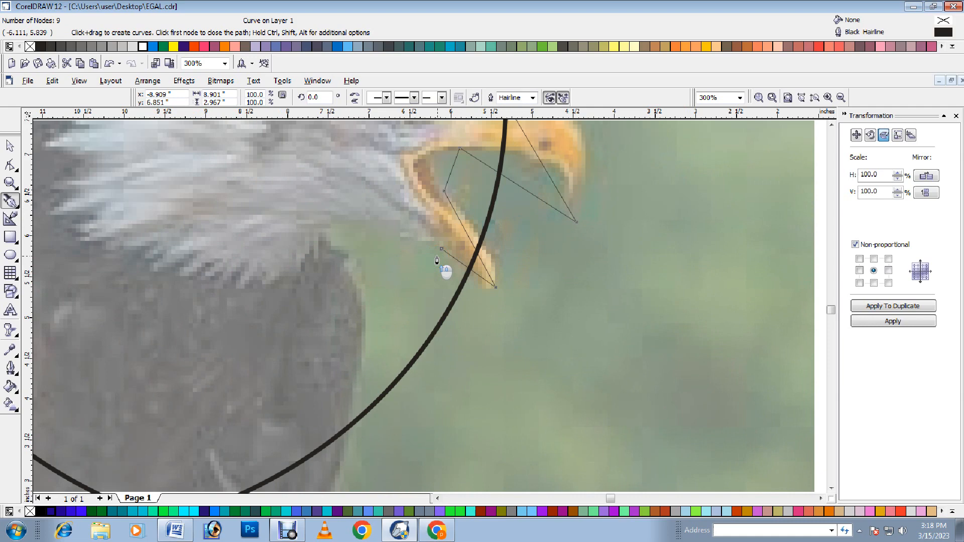
click(338, 229)
scroll(342, 234, down, 2)
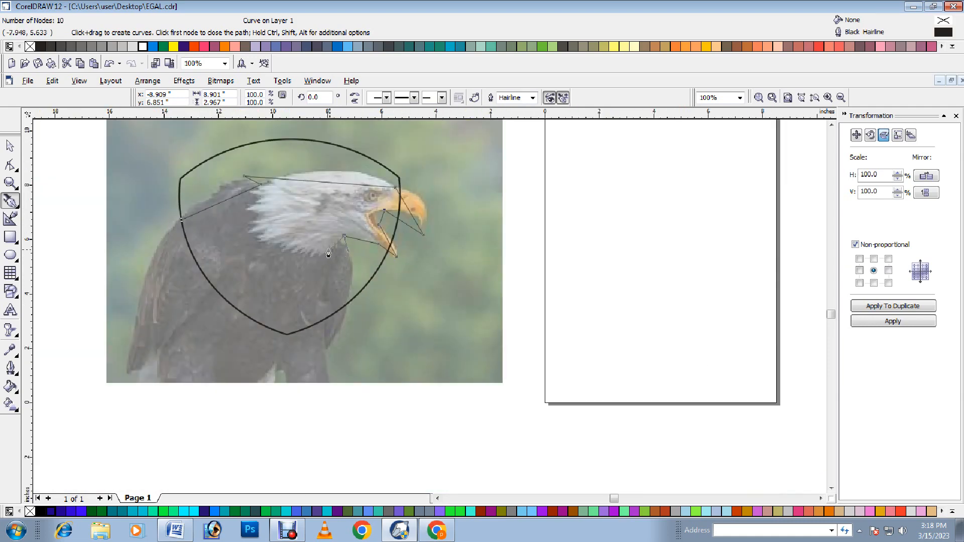
scroll(328, 253, up, 1)
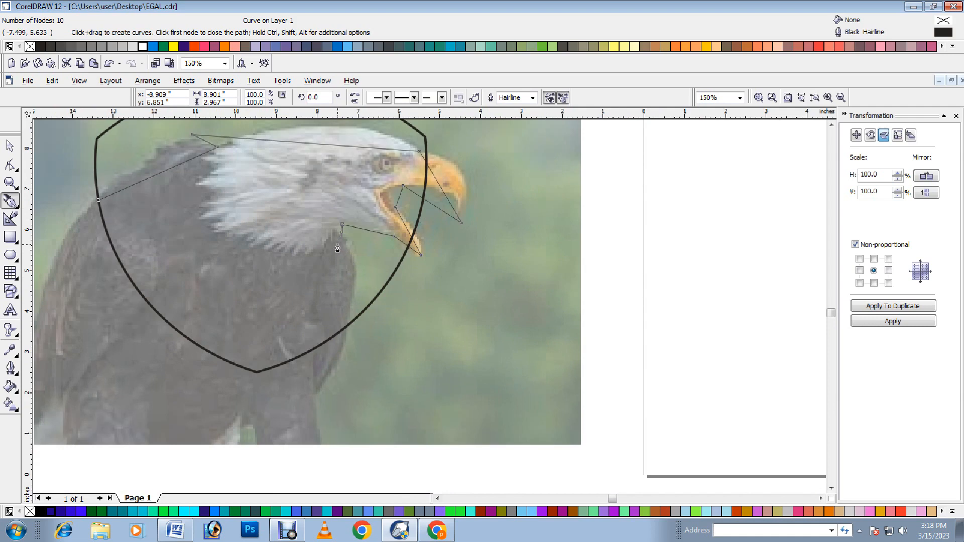
- Extend the outline down the chest and around below the shield, and close it at the starting point on the shield's left edge
click(338, 245)
click(346, 329)
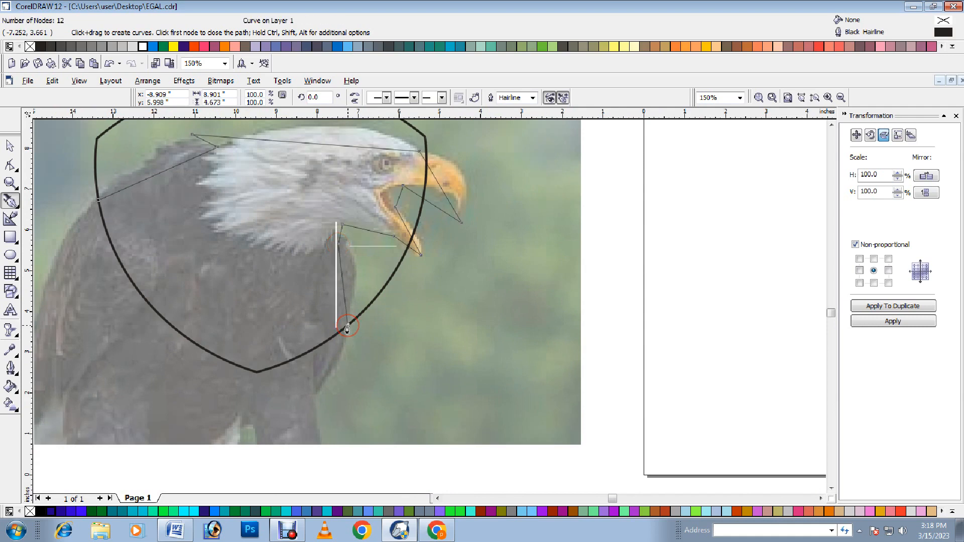
click(239, 422)
click(73, 353)
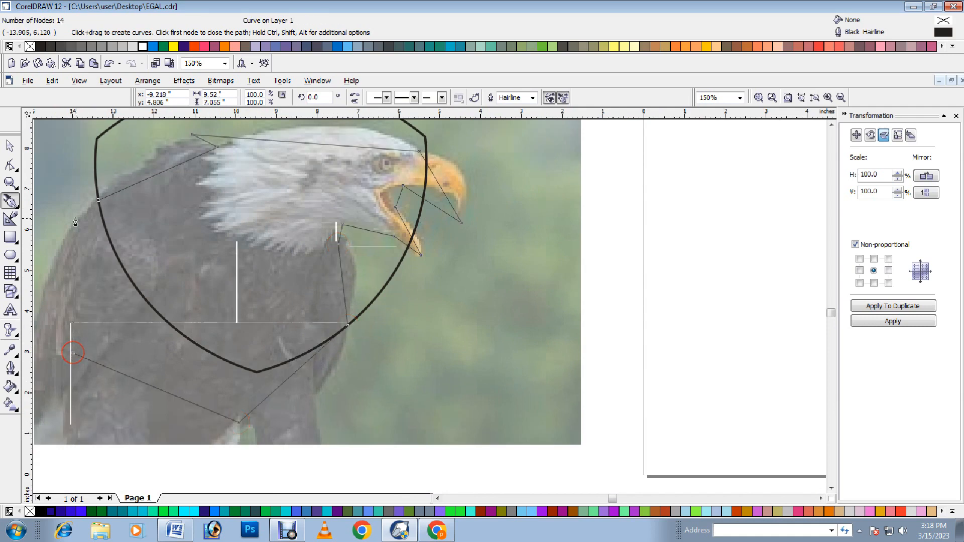
click(97, 204)
click(10, 145)
scroll(148, 216, down, 2)
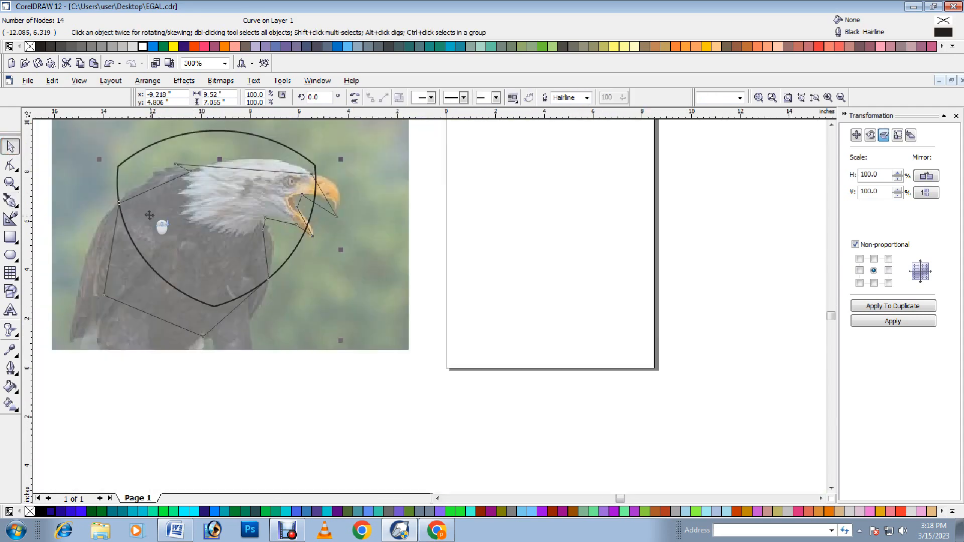
- Select all nodes of the traced eagle outline and convert its line segments to curves
click(10, 165)
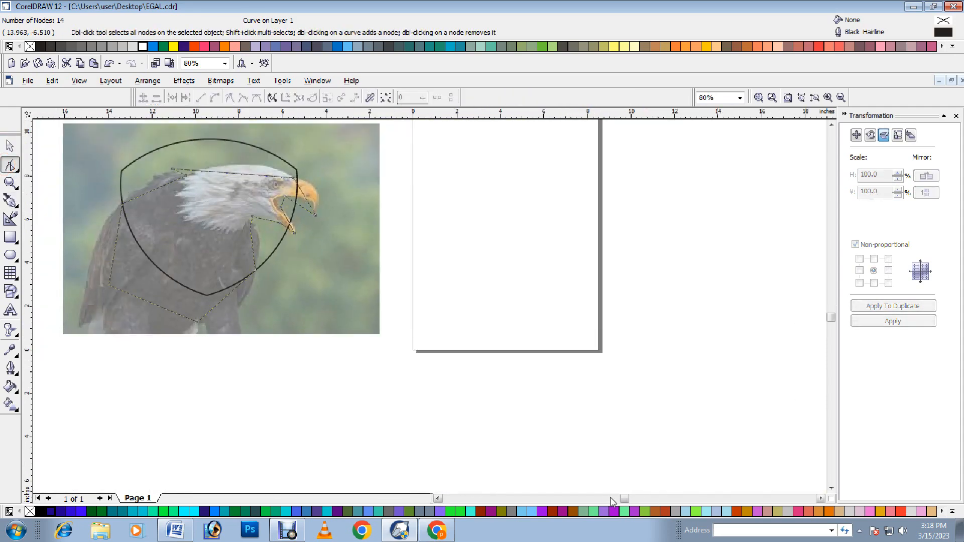
click(436, 498)
scroll(468, 198, up, 1)
drag(182, 126, 559, 356)
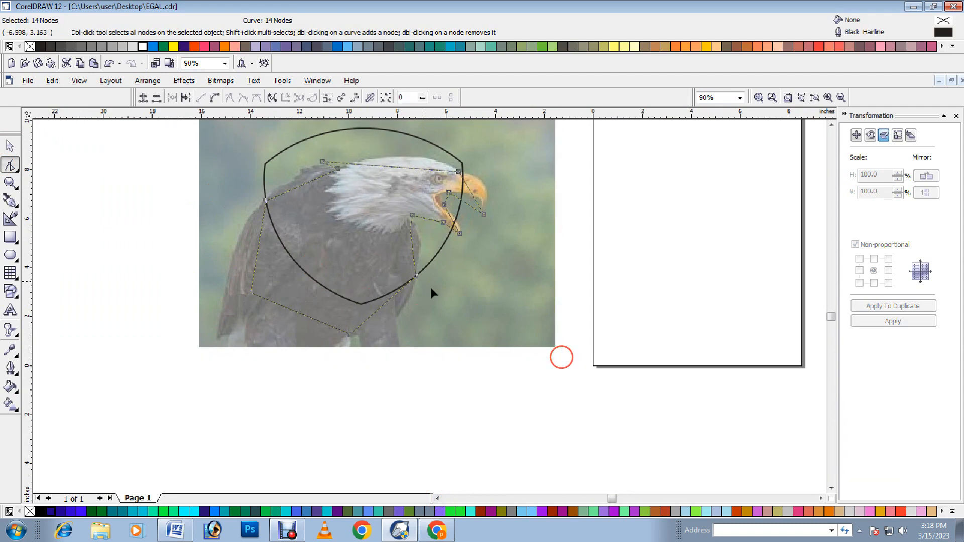
click(214, 99)
- Bend the outline's back segment along the eagle's back and arch the head segment above the top of the head
scroll(293, 131, up, 2)
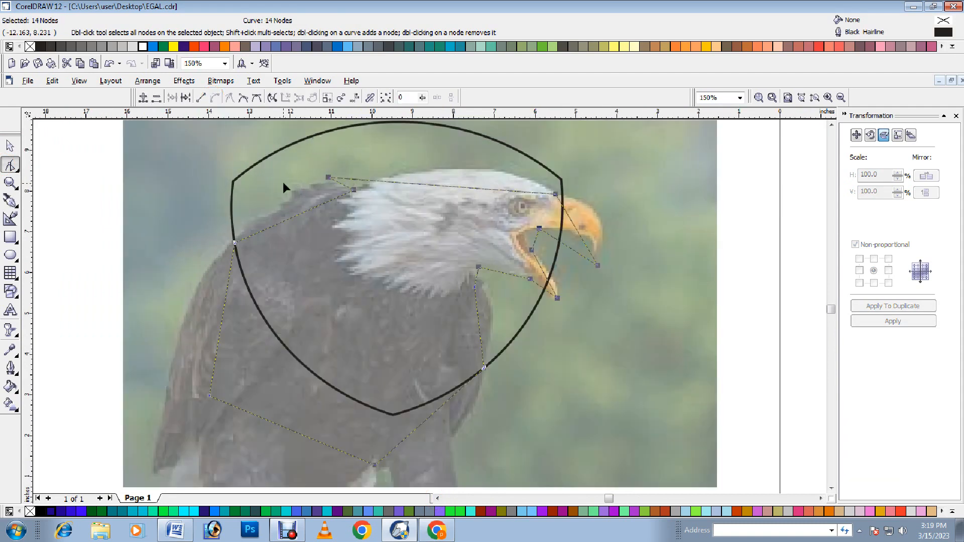
drag(298, 214, 290, 199)
click(290, 199)
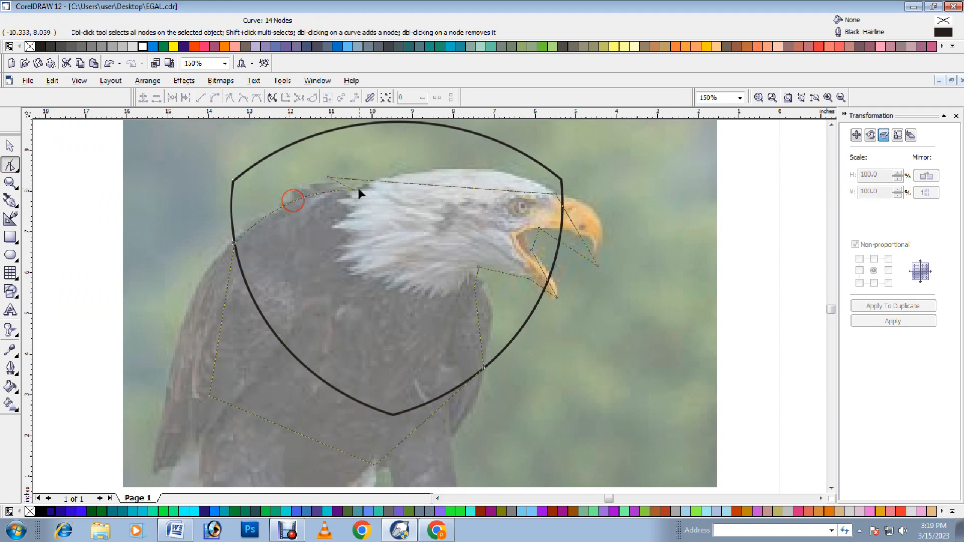
drag(439, 186, 482, 151)
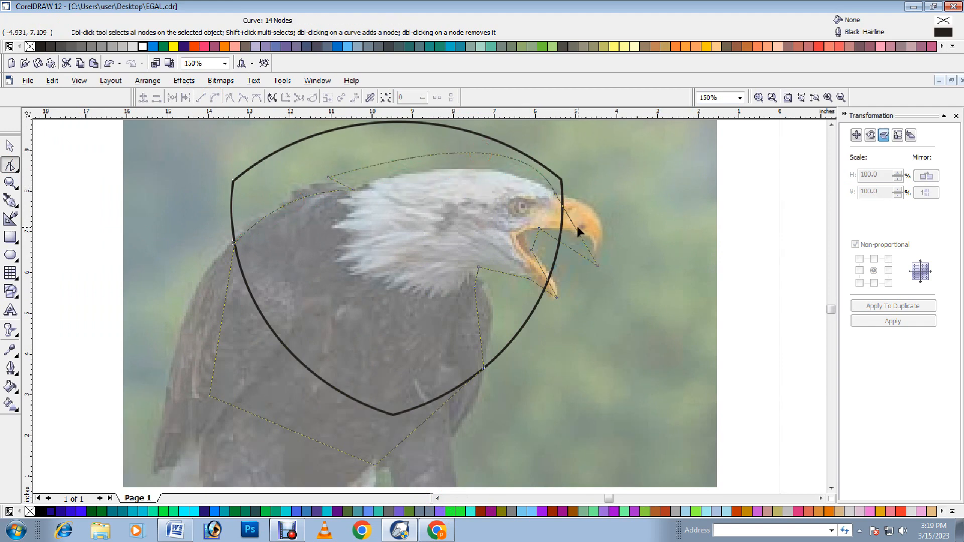
- Curve the outline segments on both sides of the upper beak to follow its hooked shape
drag(578, 227, 596, 212)
drag(575, 249, 596, 210)
click(596, 211)
- Curve the outline around the inside of the mouth and the lower beak, and adjust the node at the lower beak tip
scroll(580, 219, up, 1)
drag(536, 242, 518, 230)
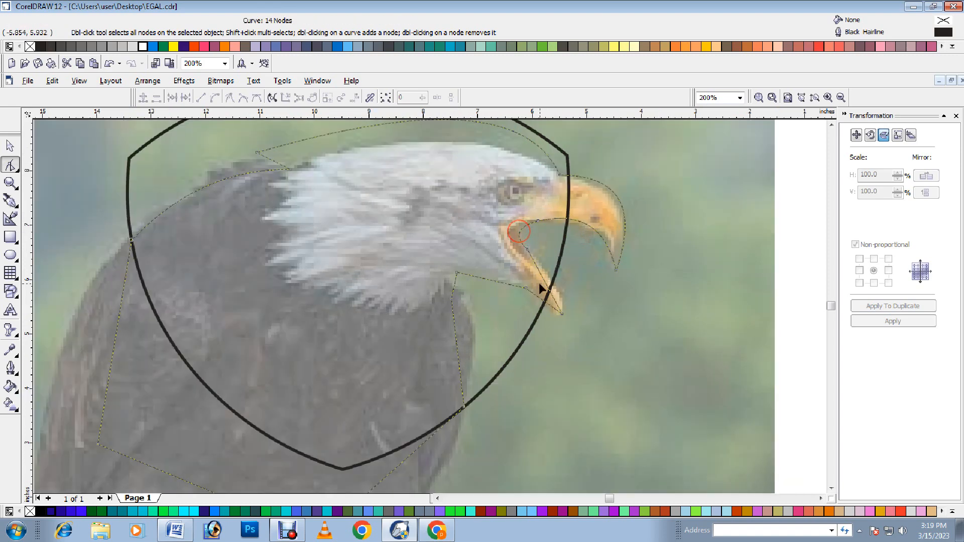
mouse_move(546, 285)
mouse_down()
mouse_move(560, 288)
mouse_move(550, 307)
mouse_move(589, 322)
mouse_move(577, 291)
mouse_move(577, 300)
mouse_move(569, 282)
mouse_move(550, 280)
mouse_up()
scroll(539, 308, up, 2)
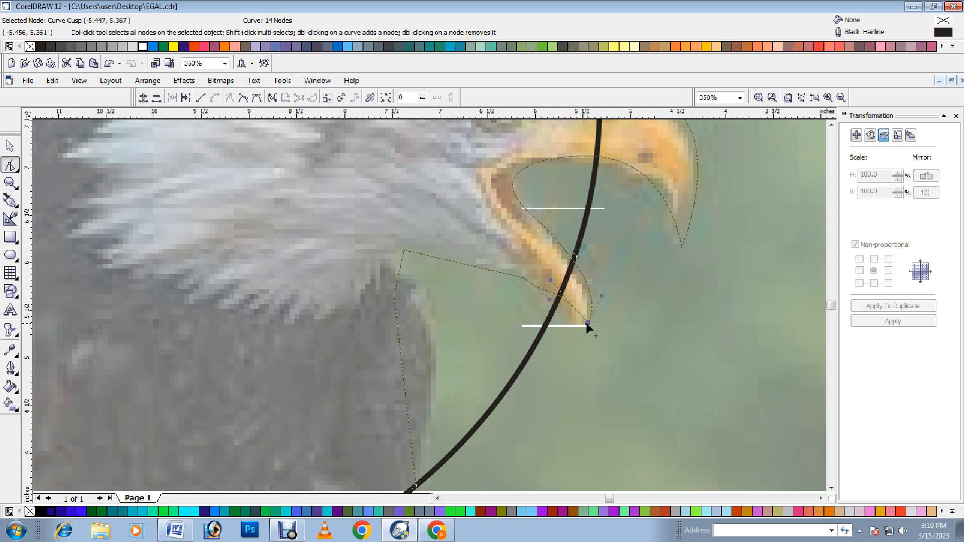
drag(586, 323, 582, 327)
- Bend the outline segments under the lower beak, at the throat and down the chest to match the eagle's contour
drag(465, 263, 469, 254)
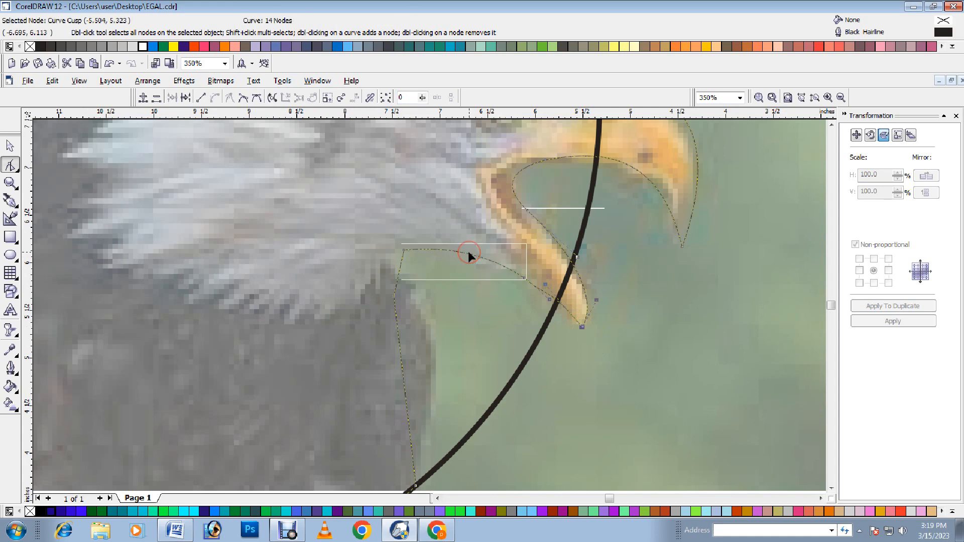
click(395, 260)
drag(400, 357, 429, 335)
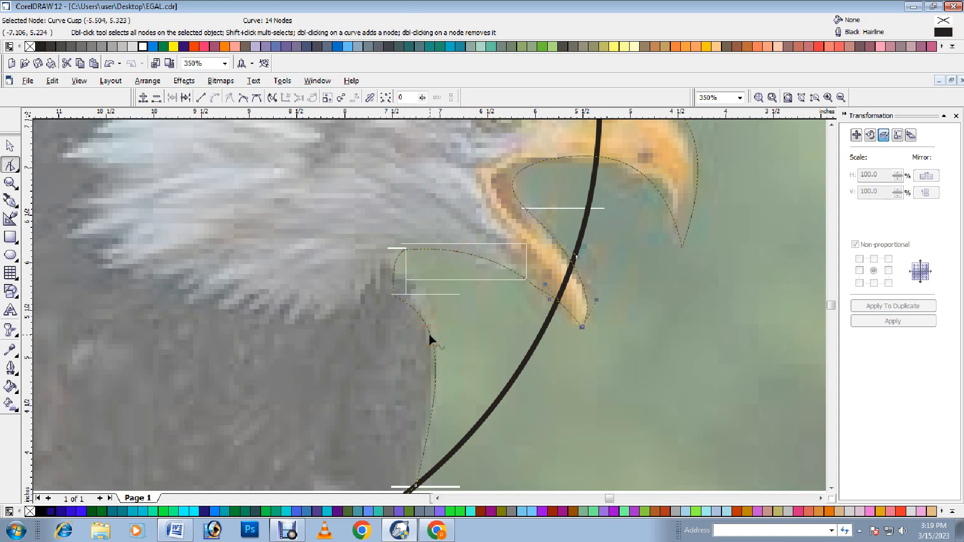
scroll(429, 333, down, 2)
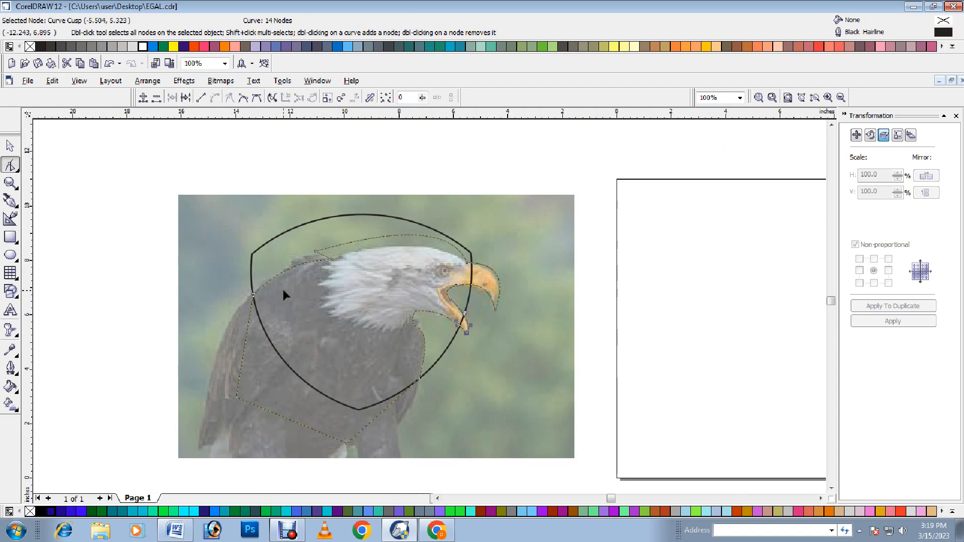
- Set the outline width of the traced eagle shape to 8 px and deselect it
click(10, 146)
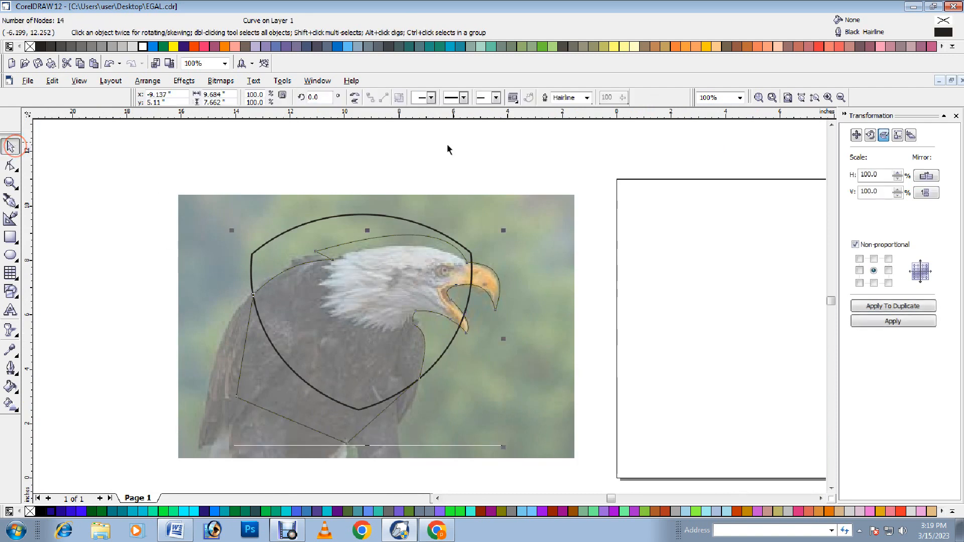
click(585, 98)
click(565, 135)
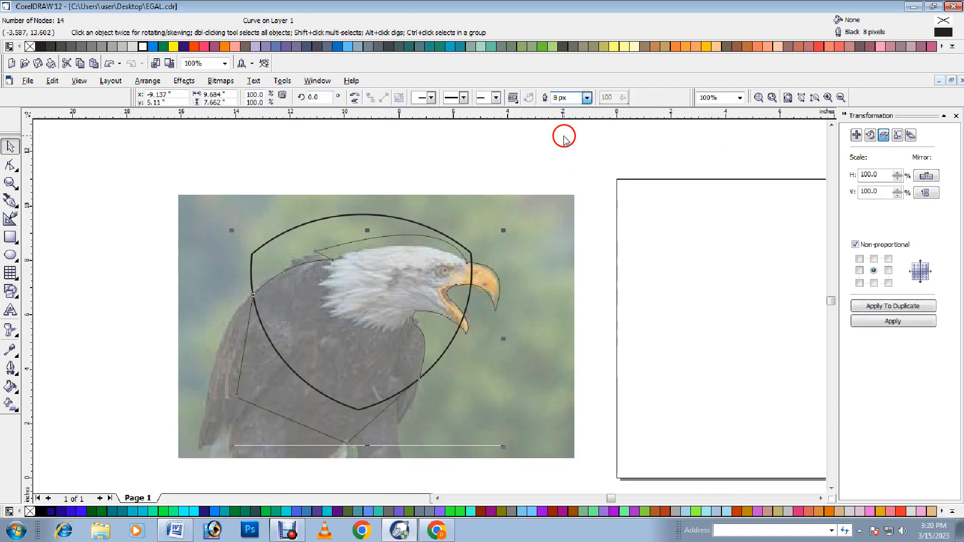
click(532, 278)
scroll(381, 285, up, 1)
scroll(381, 284, down, 1)
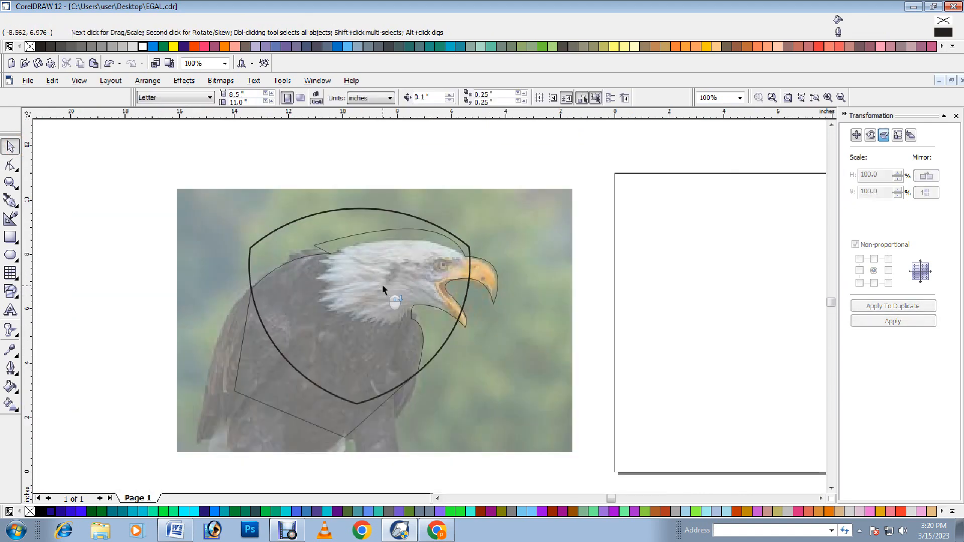
- Place a copy of the shield on the empty page beside the eagle photo
click(308, 221)
drag(307, 221, 655, 214)
right_click(652, 211)
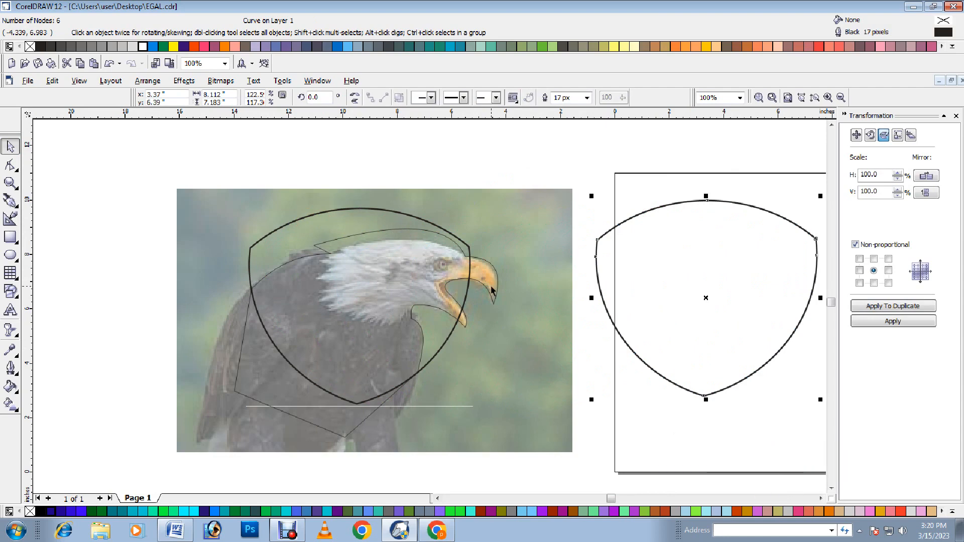
scroll(493, 291, up, 1)
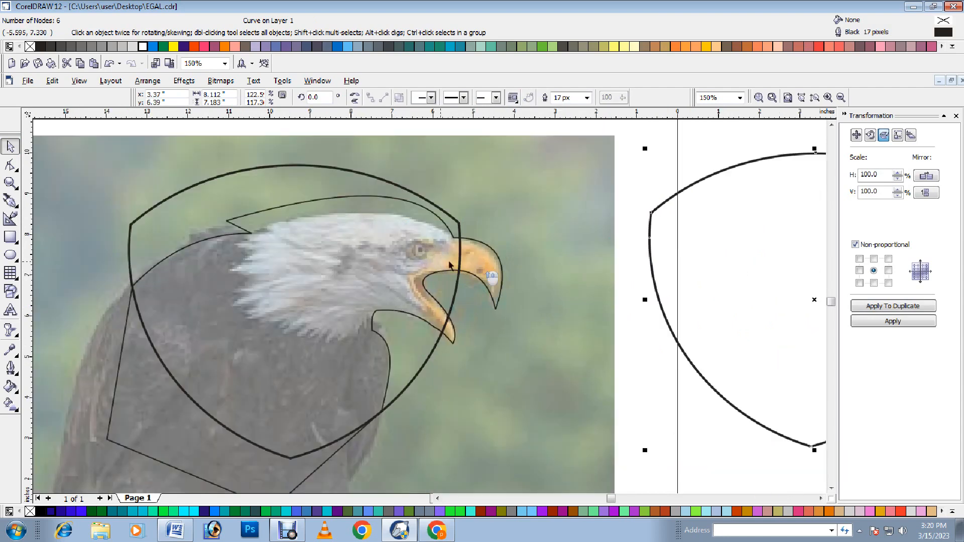
scroll(490, 281, down, 1)
- Draw an ellipse about 4.3 by 5.4 inches around the eagle's beak and weld it to the shield over the photo
click(11, 255)
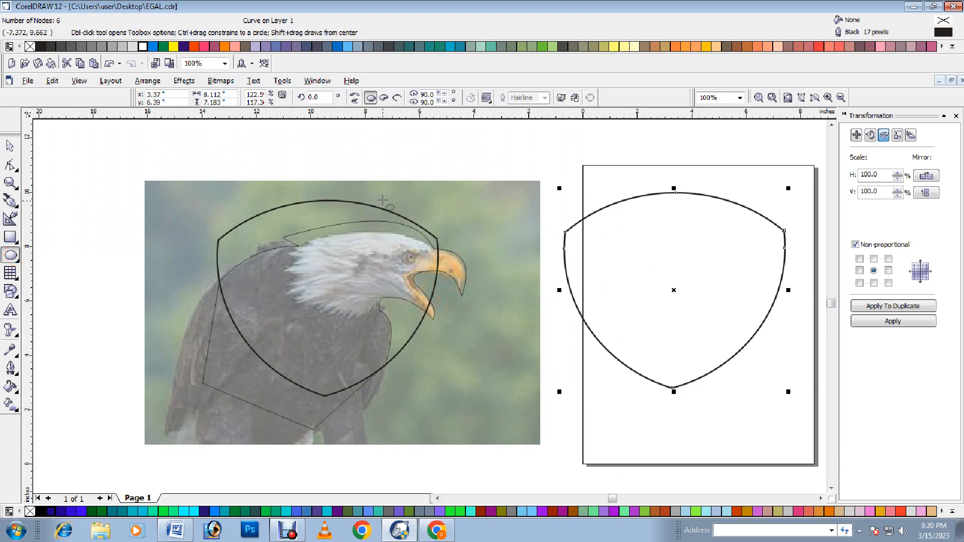
drag(376, 198, 501, 350)
key(space)
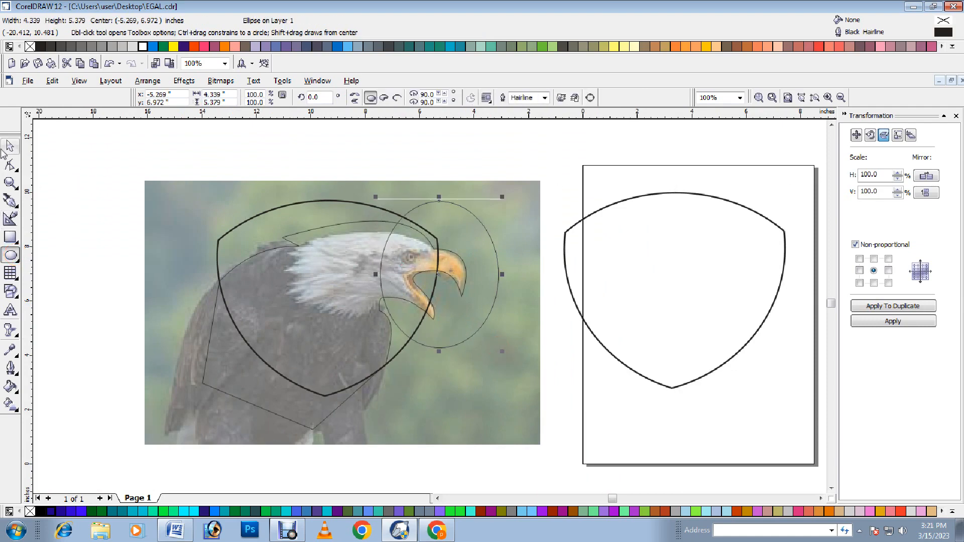
scroll(342, 229, up, 1)
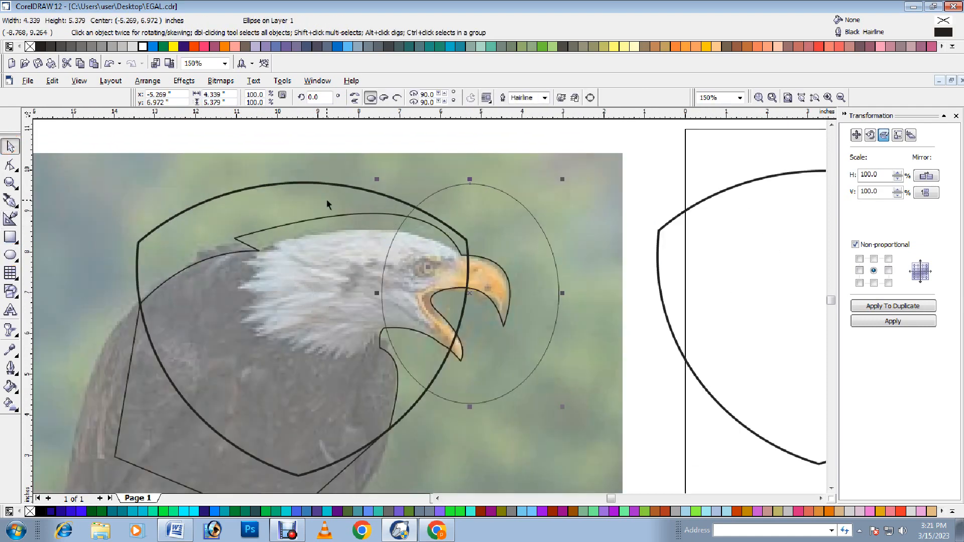
shift+click(305, 186)
click(430, 98)
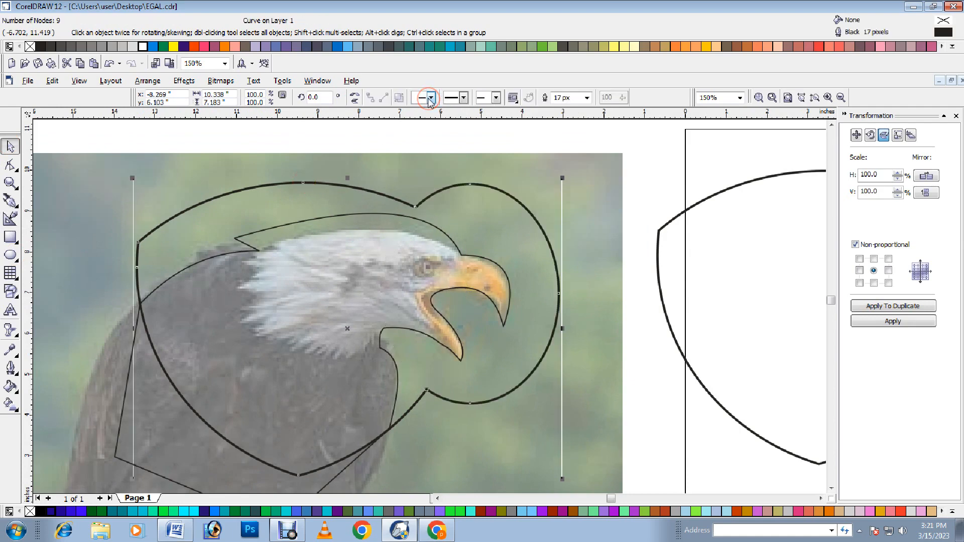
scroll(405, 324, down, 1)
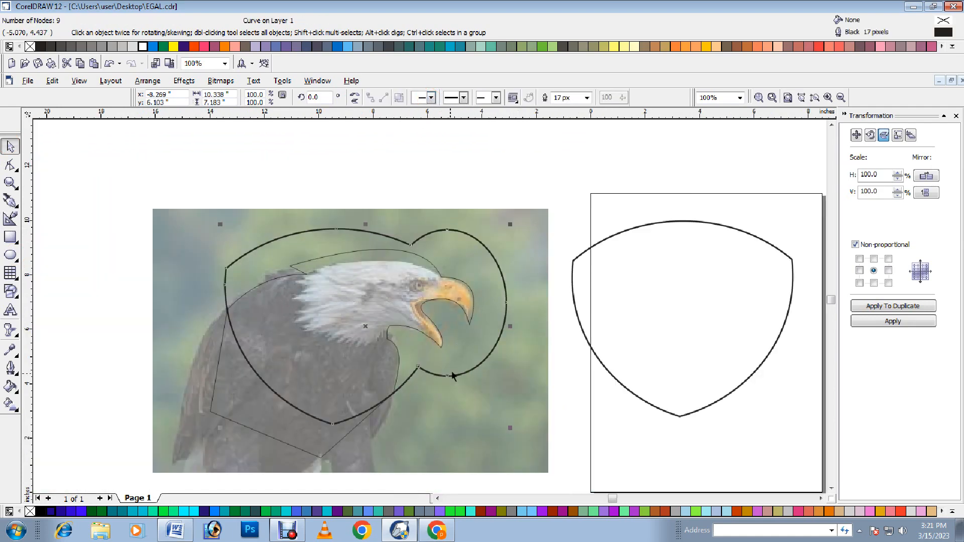
- Intersect the traced eagle outline with the welded shield-and-ellipse shape, and delete the original eagle outline
click(384, 330)
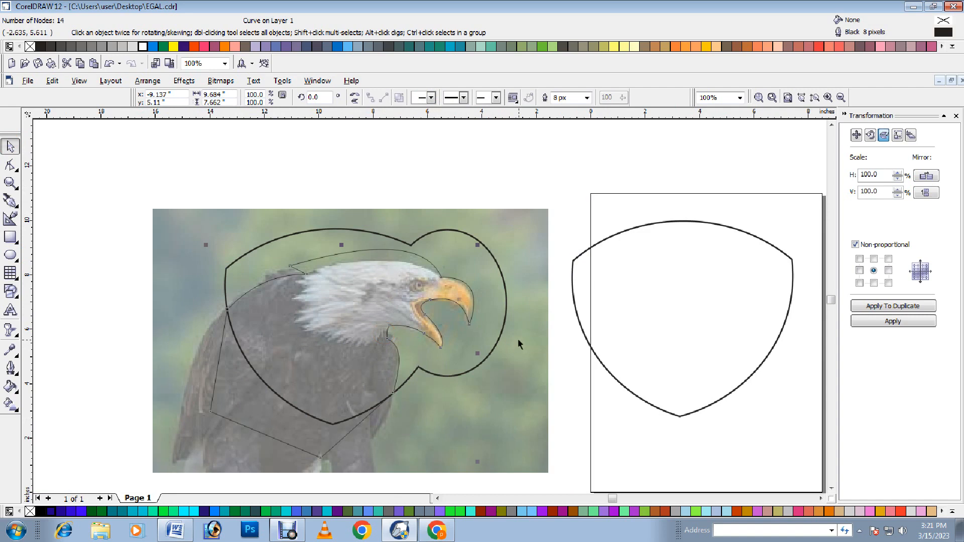
click(527, 374)
click(318, 457)
shift+click(502, 315)
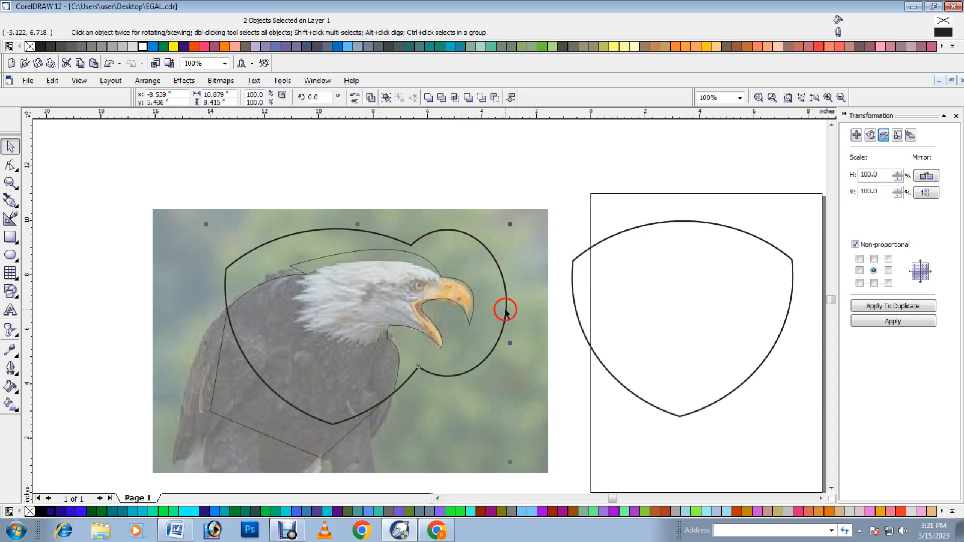
click(455, 97)
click(470, 408)
click(318, 457)
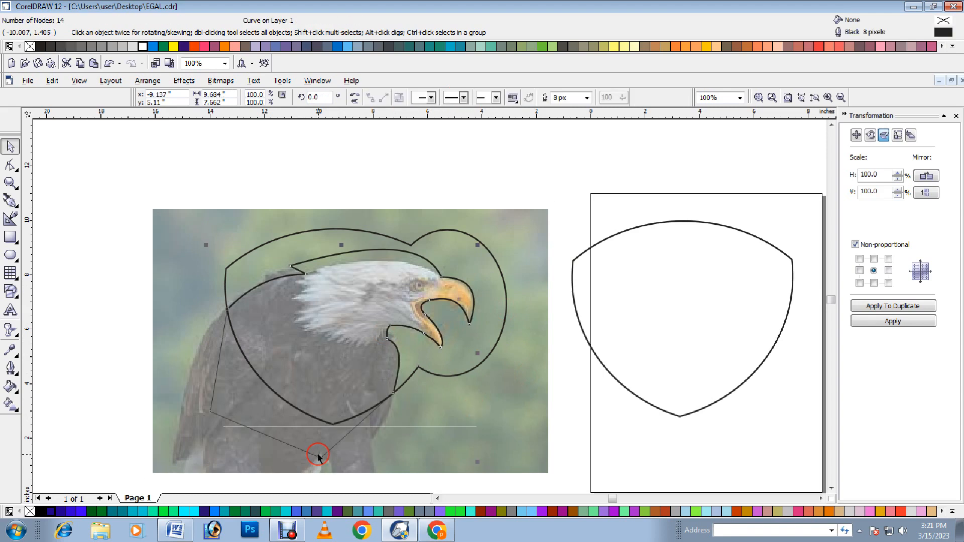
key(Delete)
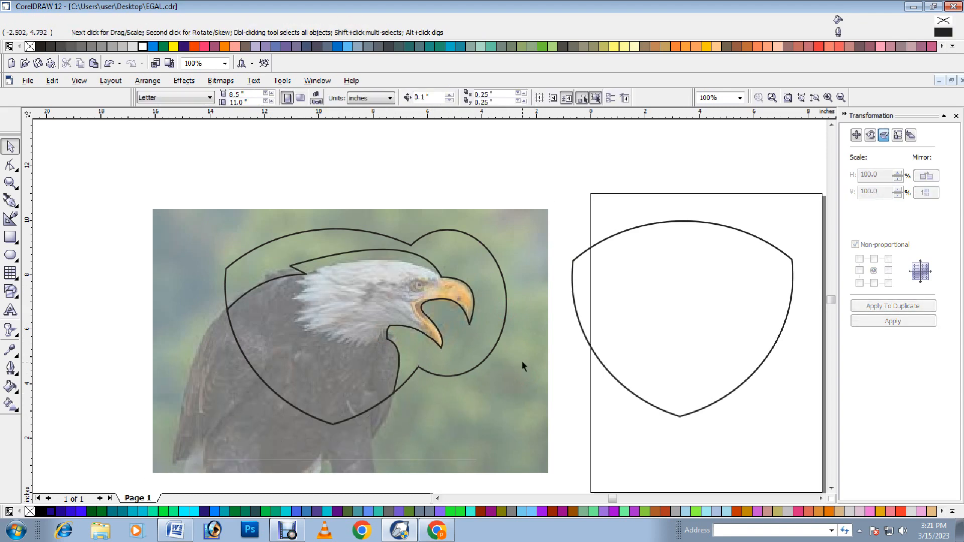
- Lock the eagle photo and move the shield copy from the page back over the shield area on the eagle
right_click(523, 340)
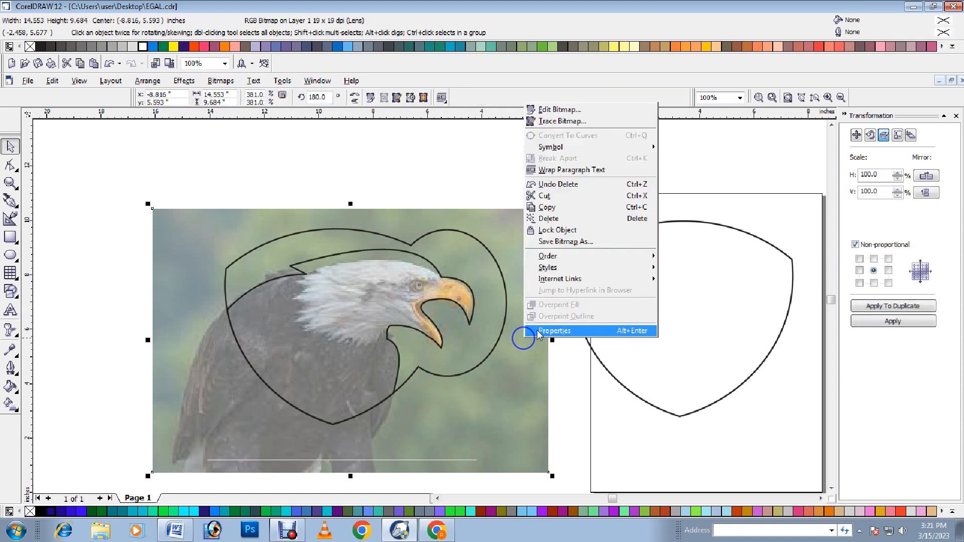
click(558, 232)
drag(641, 282, 310, 253)
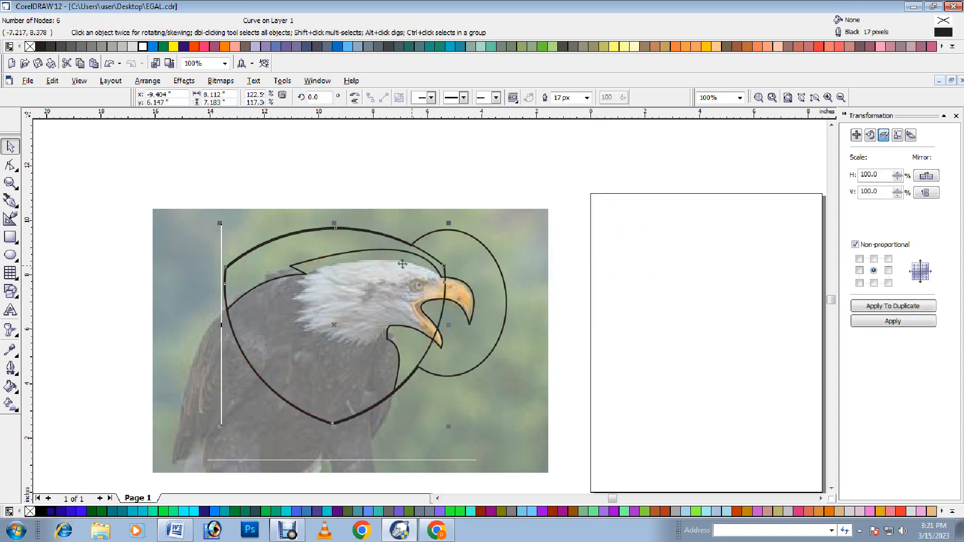
- Delete the welded shield-and-ellipse shape, keeping the plain shield and the cropped eagle outline
click(496, 264)
scroll(411, 280, up, 1)
scroll(344, 298, down, 1)
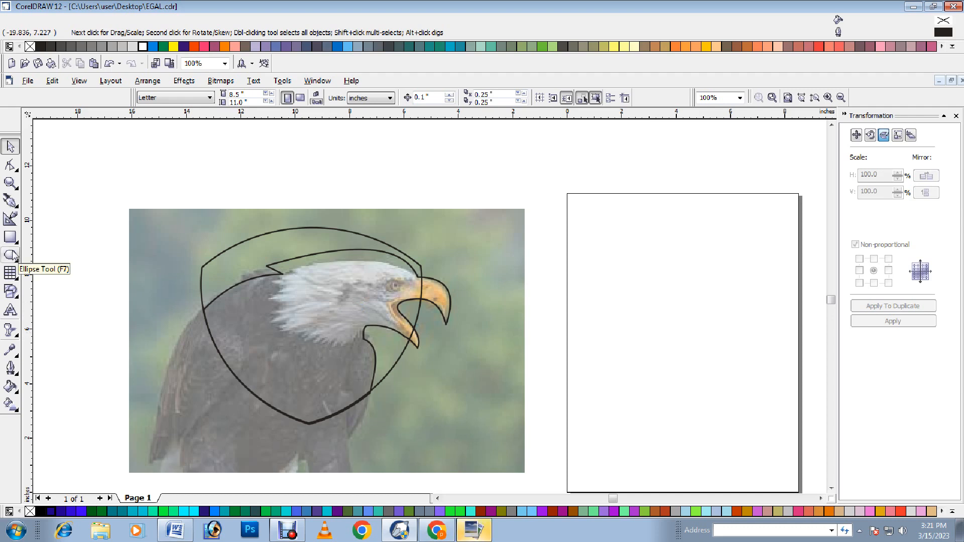
- Start a straight-segment path on the eagle's back, through the nape and over the top of the head to the beak's base
click(11, 203)
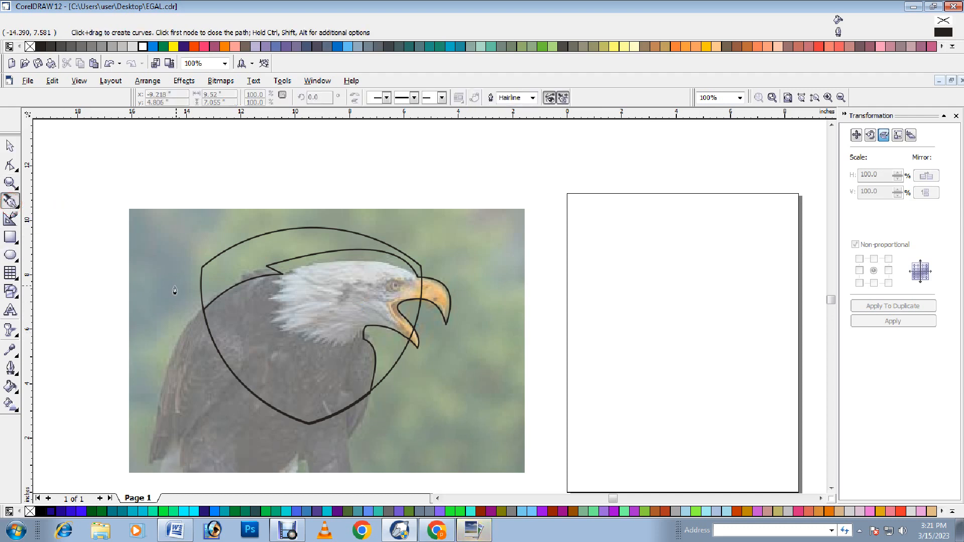
scroll(186, 291, up, 1)
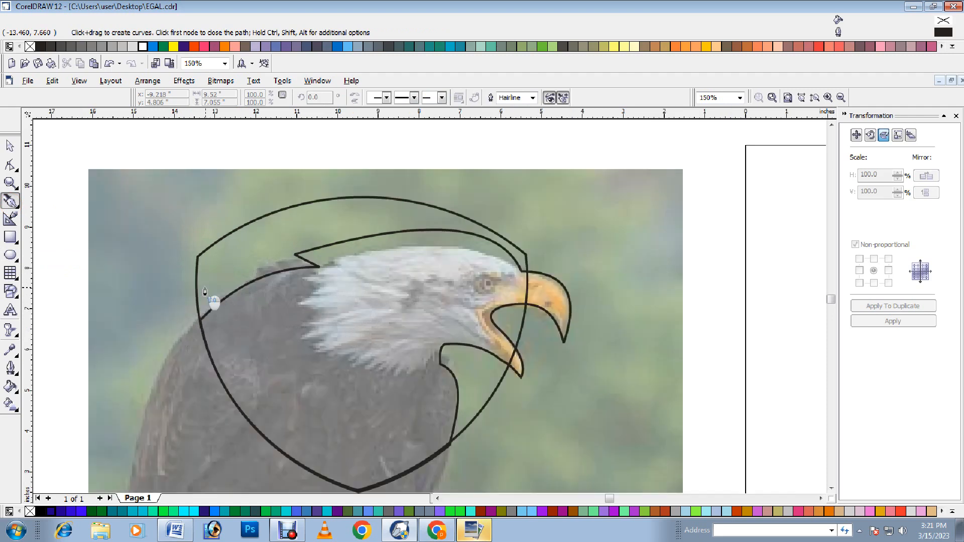
click(239, 305)
drag(319, 266, 338, 276)
click(322, 262)
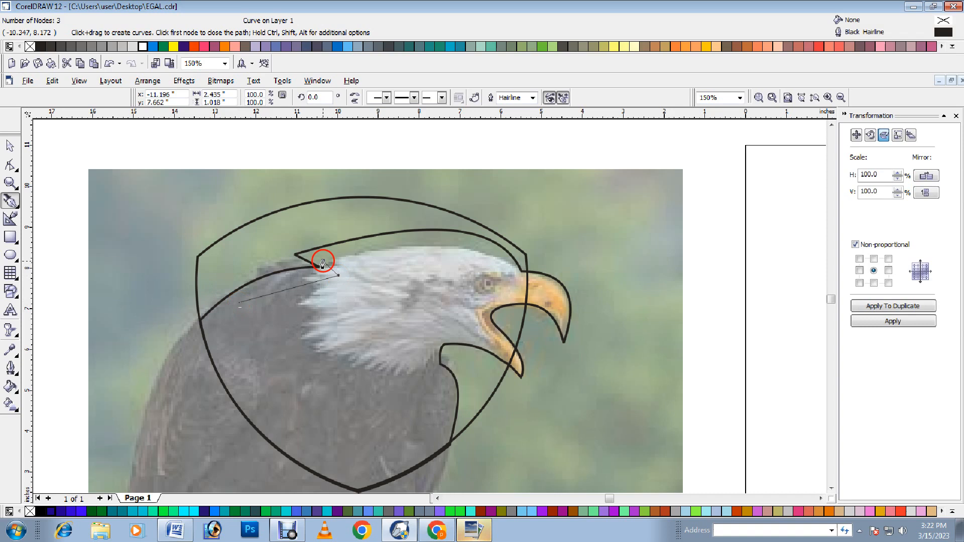
click(477, 249)
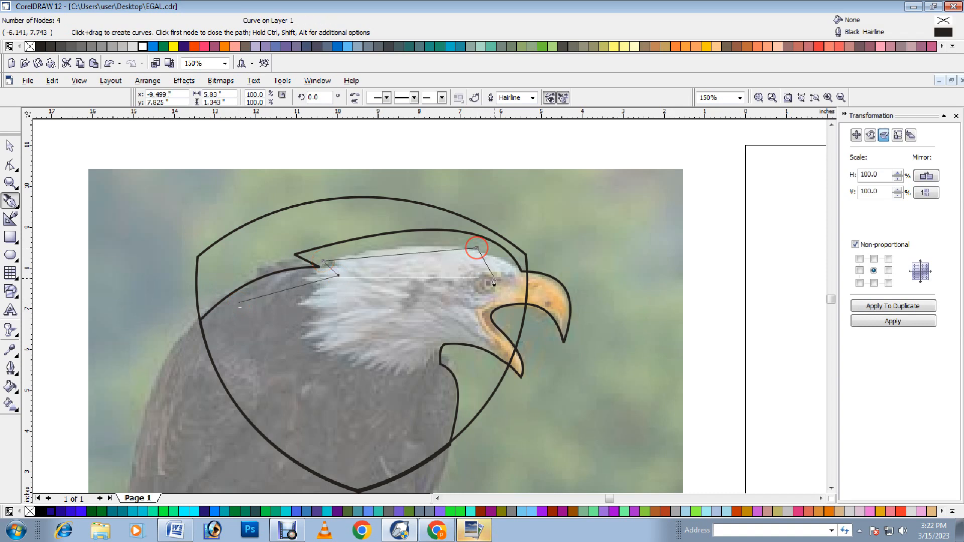
click(513, 280)
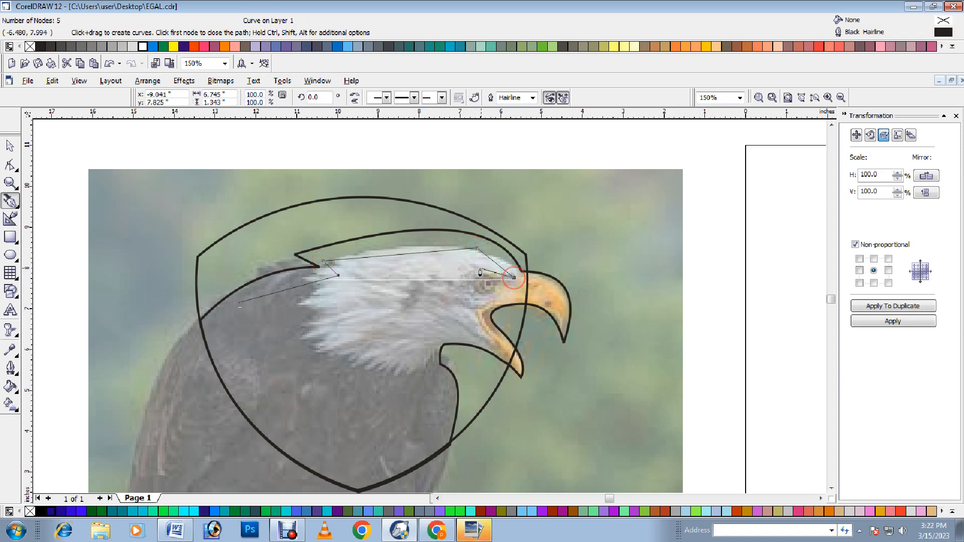
- Continue the path around the brow and eye, then back through the cheek and neck feather points, closing it at its start
click(472, 261)
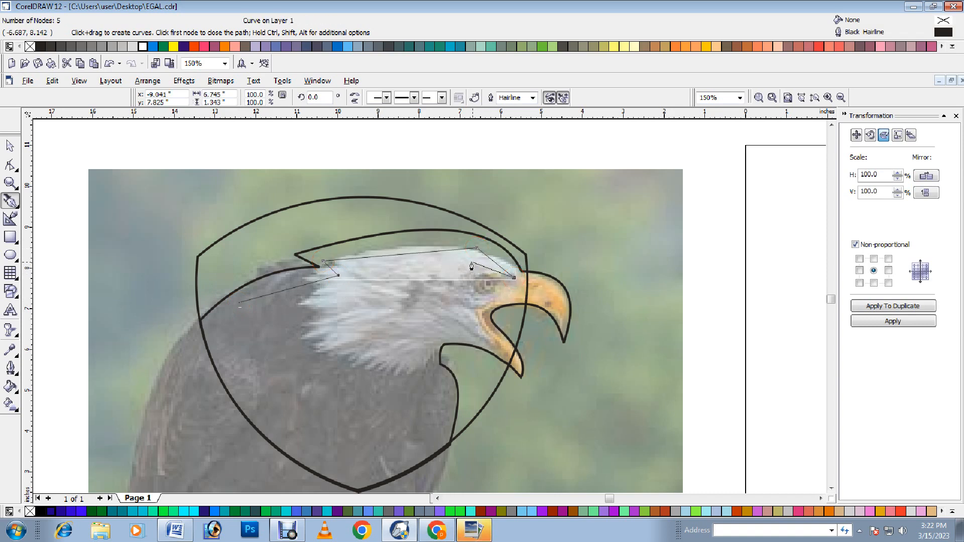
click(499, 280)
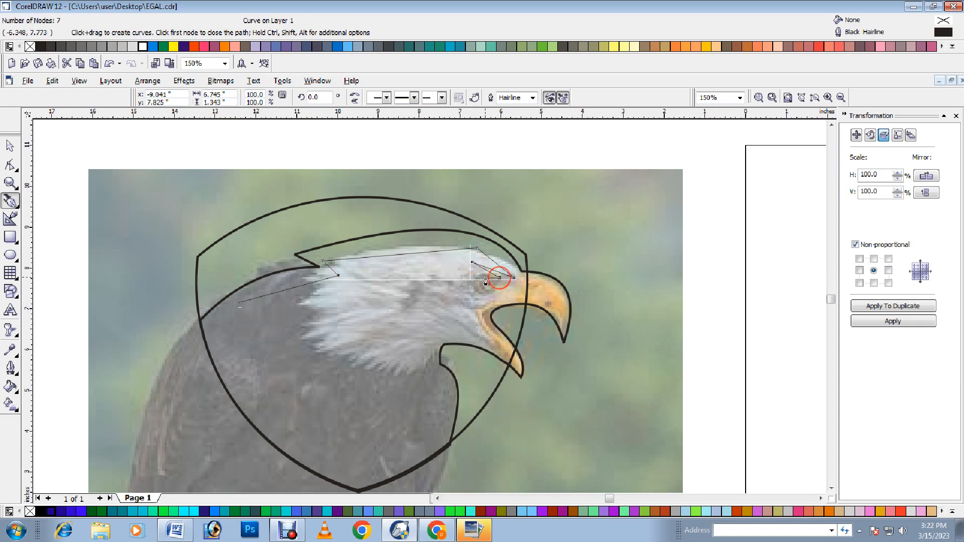
click(433, 282)
click(478, 295)
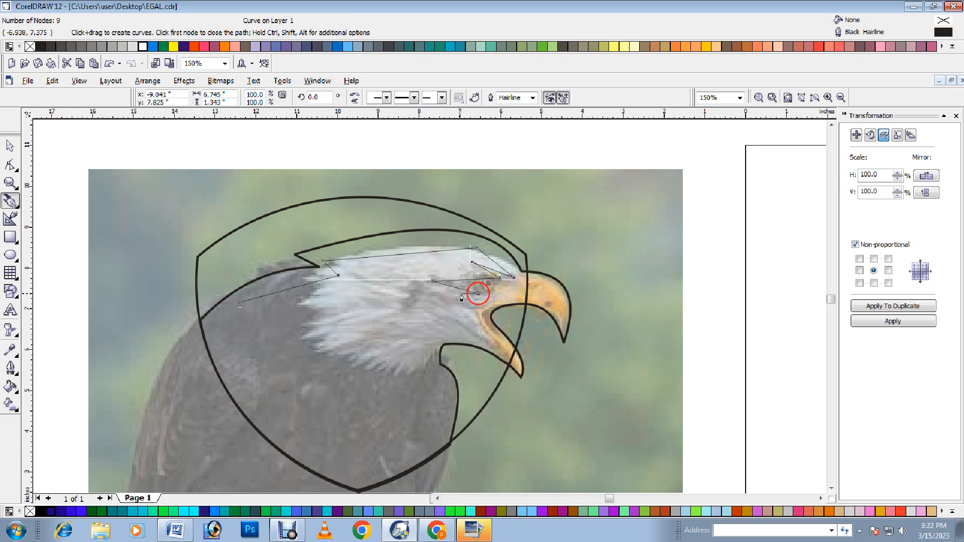
click(369, 308)
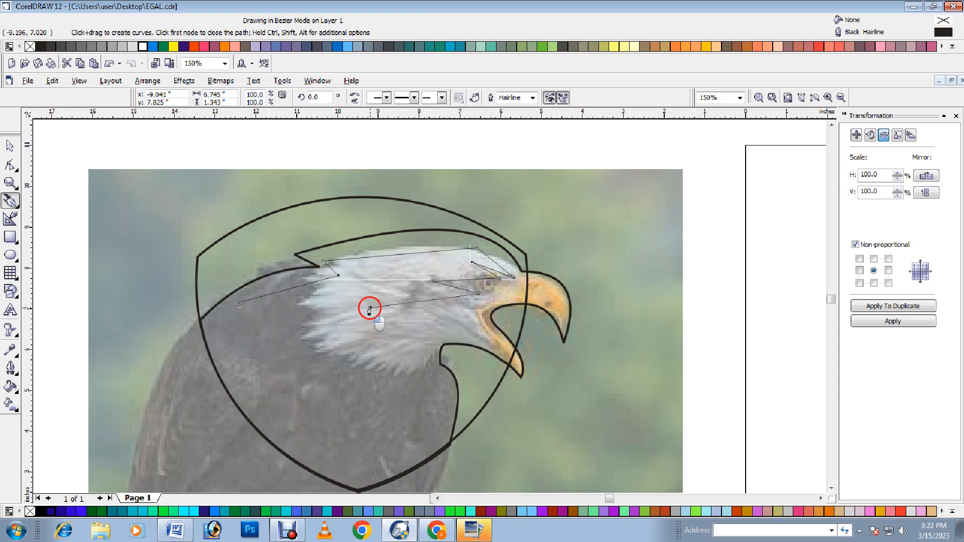
click(403, 287)
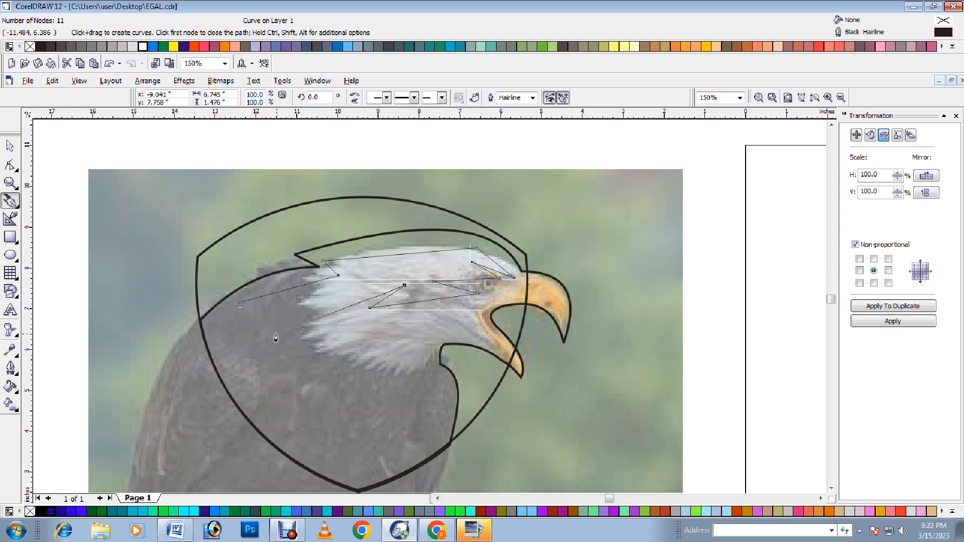
click(278, 333)
click(324, 296)
click(241, 302)
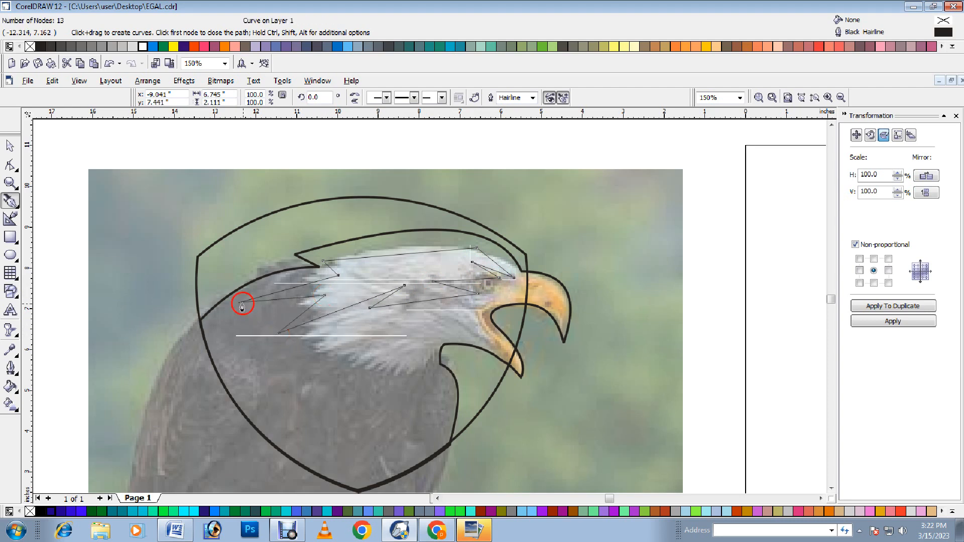
- Convert all segments of the head-feather shape to curves and bend those above the head and at the forehead
click(18, 170)
click(308, 330)
mouse_move(600, 454)
mouse_down()
mouse_move(607, 459)
mouse_move(198, 176)
mouse_up()
click(214, 97)
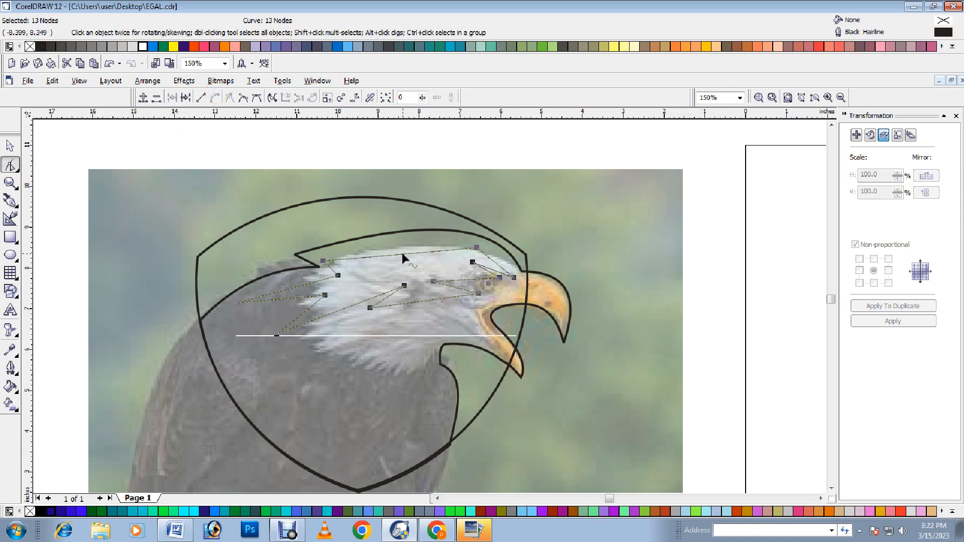
drag(401, 255, 398, 245)
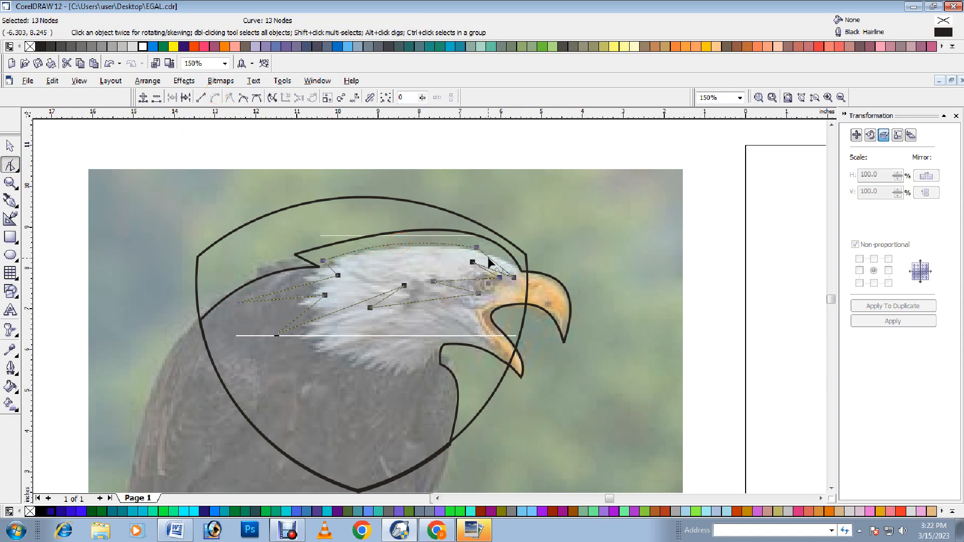
drag(494, 261, 497, 256)
scroll(481, 272, up, 1)
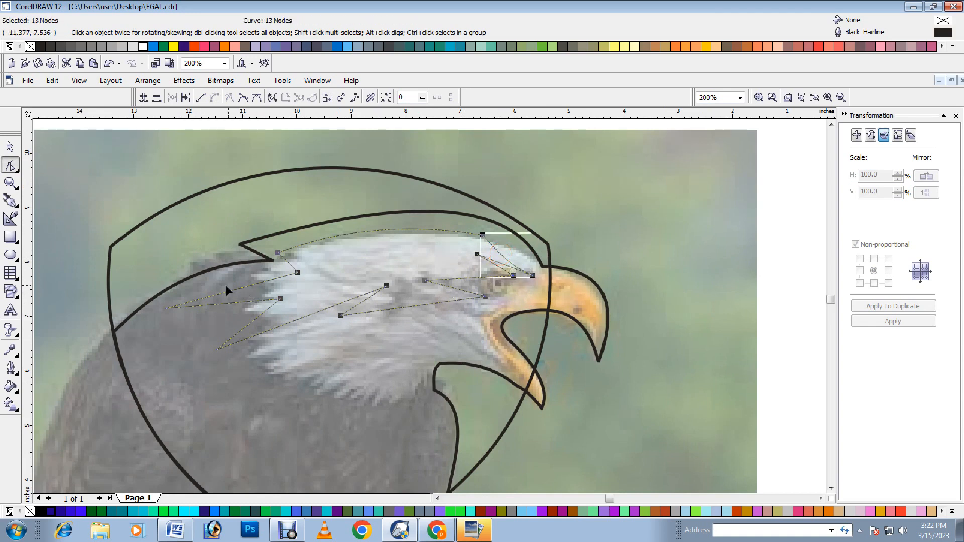
- Bend the segments of the neck feather points, the cheek and the eye area into curved feather shapes
drag(245, 289, 291, 307)
click(244, 297)
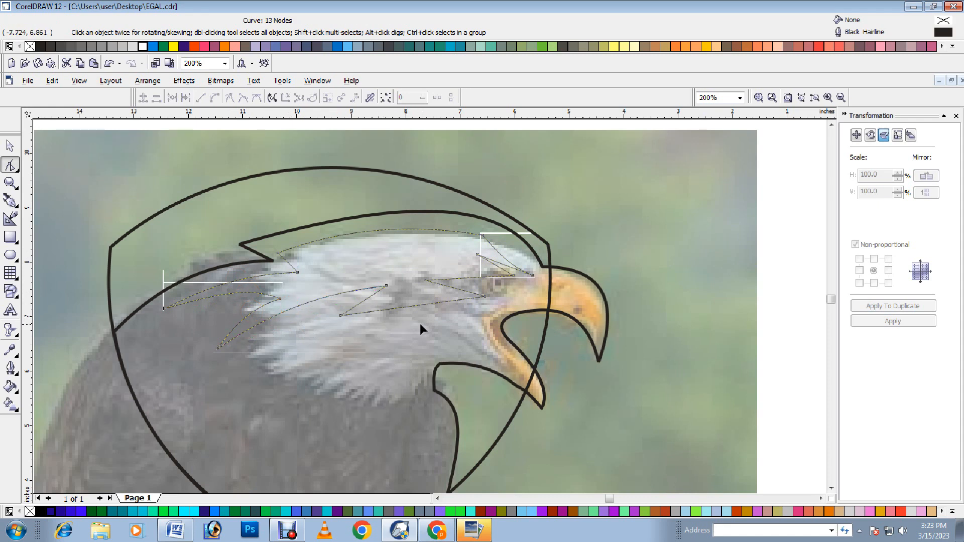
drag(430, 300, 419, 297)
drag(476, 278, 462, 270)
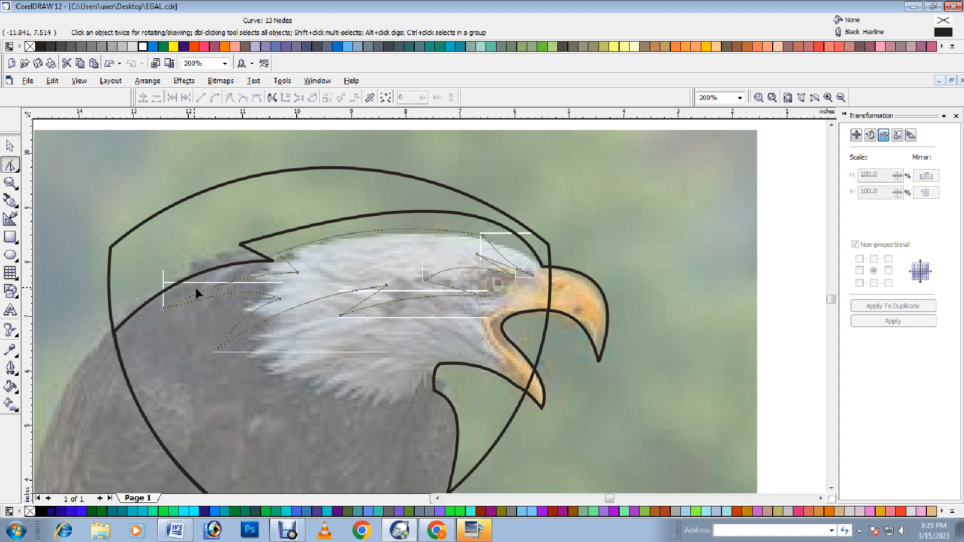
- Draw a closed straight-segment feather path about 4.6 by 1.4 inches from the neck to jagged points behind the open beak and back
click(11, 201)
click(831, 489)
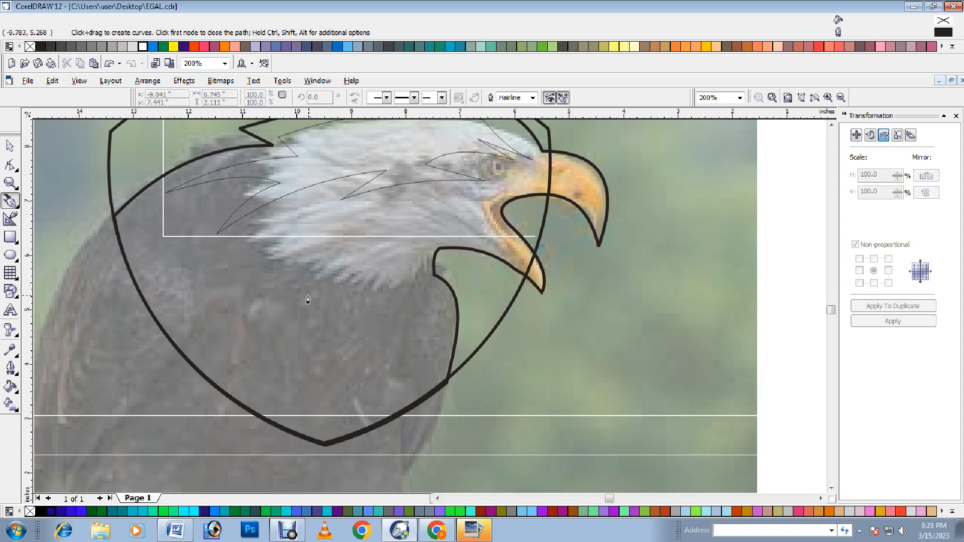
click(290, 237)
click(441, 197)
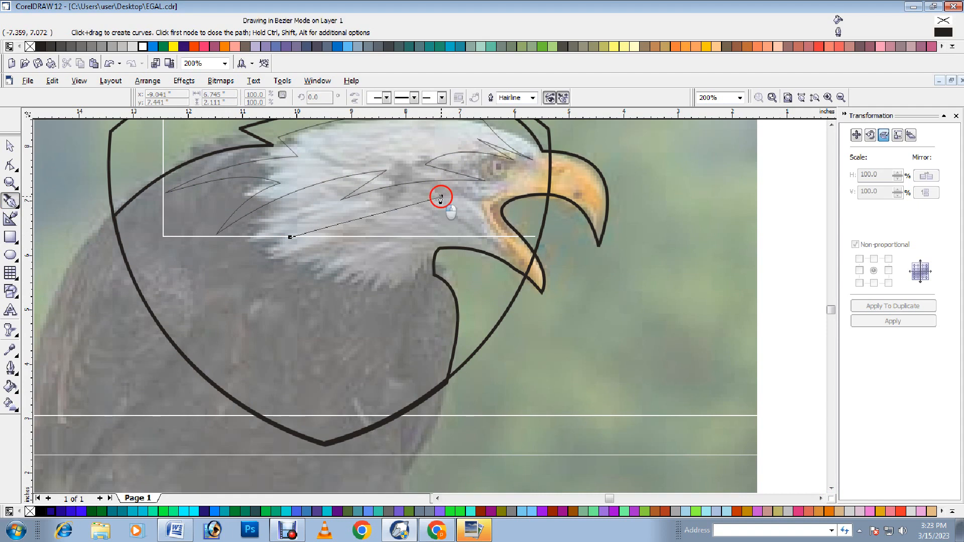
click(432, 216)
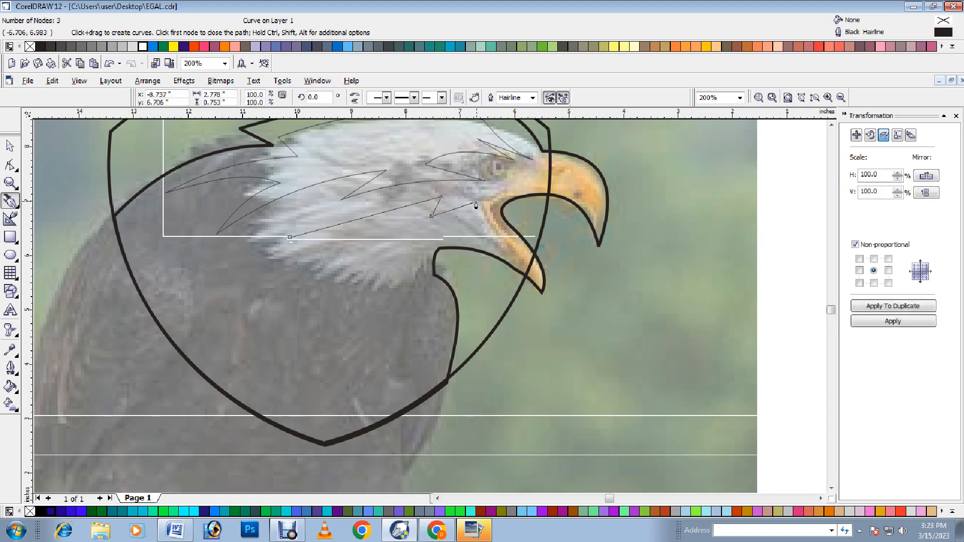
click(478, 200)
click(467, 214)
click(485, 220)
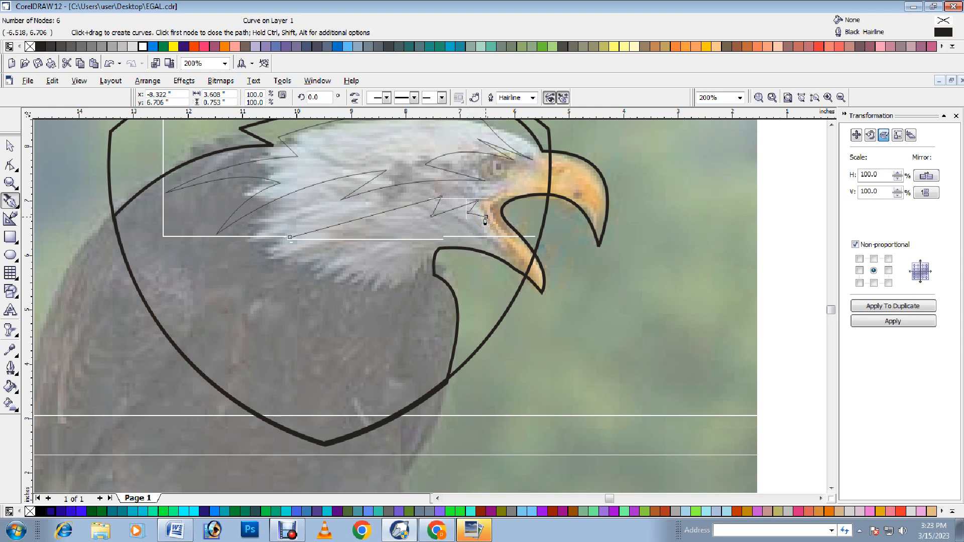
click(446, 225)
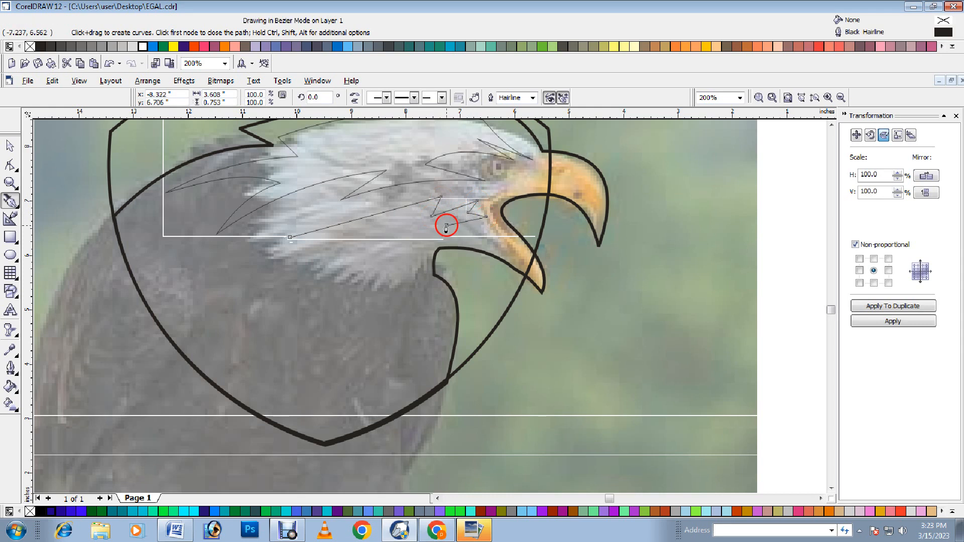
click(484, 235)
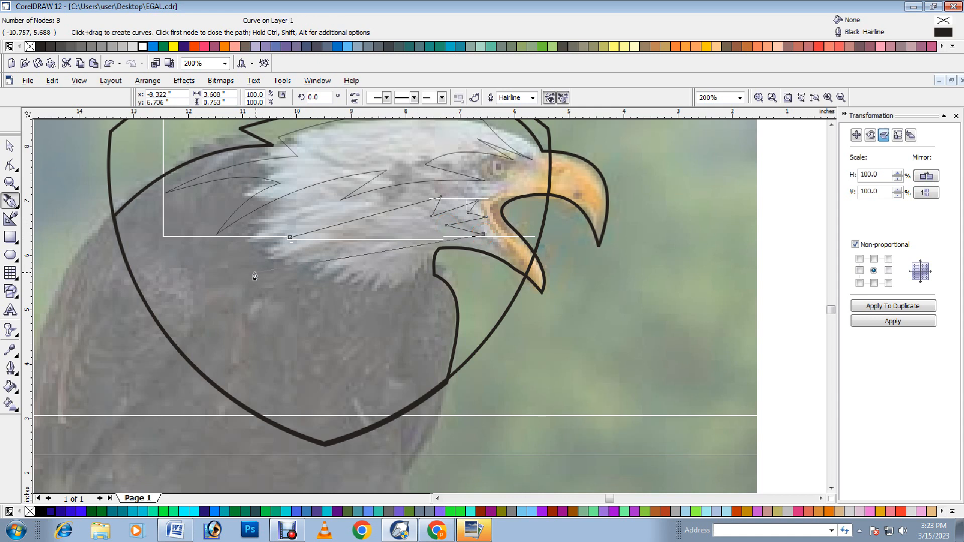
click(236, 272)
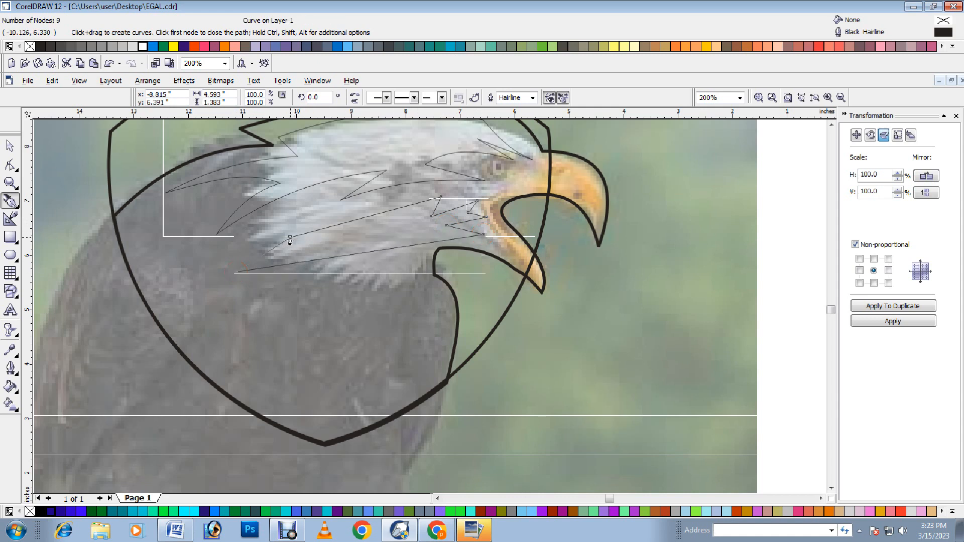
- Convert the lower cheek-feather path to curves, delete its starting node at the neck, and bend its segments into feather shapes
click(10, 165)
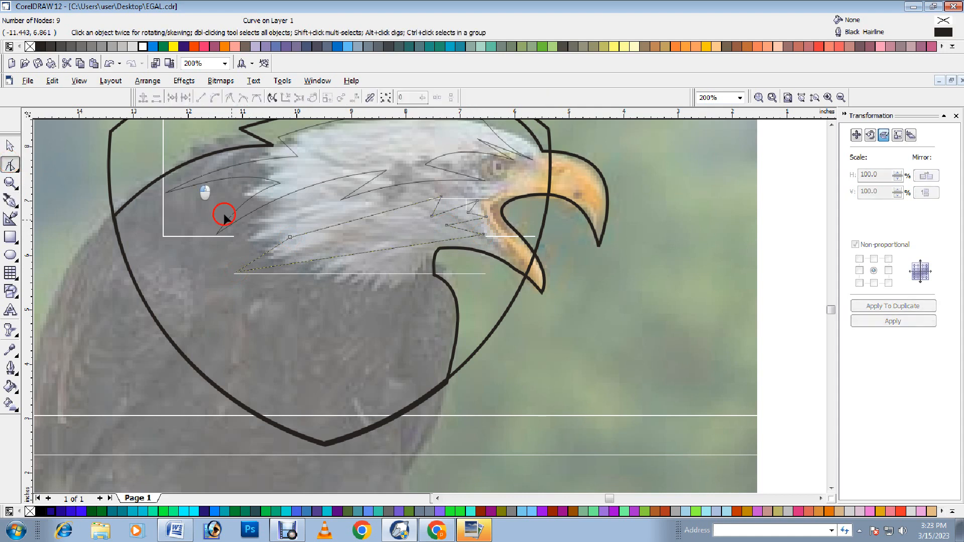
click(215, 96)
double_click(290, 238)
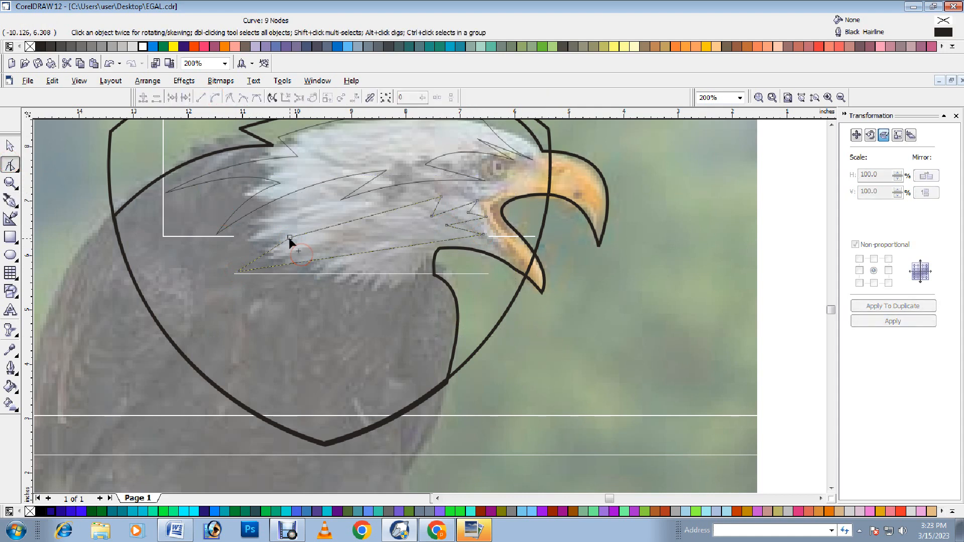
drag(365, 255, 336, 211)
drag(457, 206, 476, 216)
scroll(467, 221, up, 2)
scroll(429, 222, down, 2)
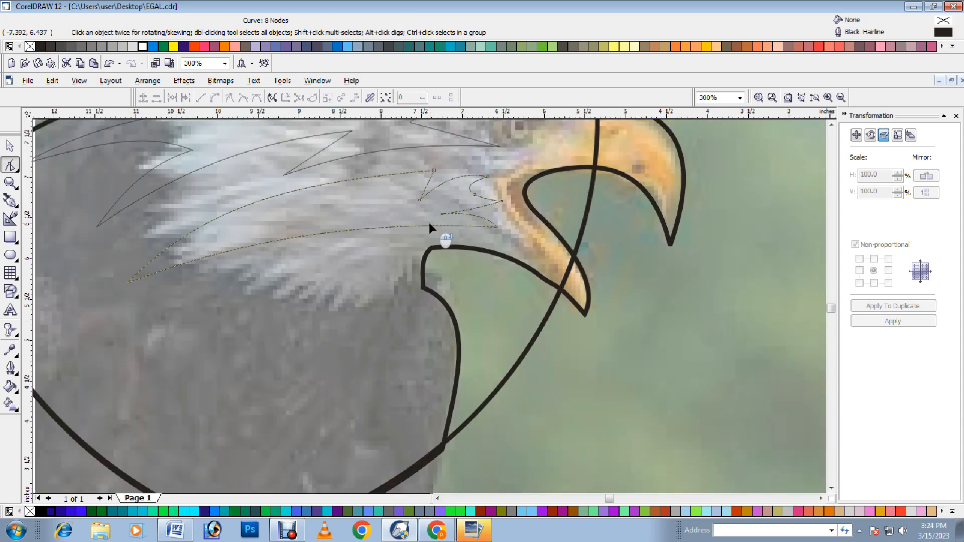
drag(397, 225, 370, 224)
scroll(324, 255, down, 1)
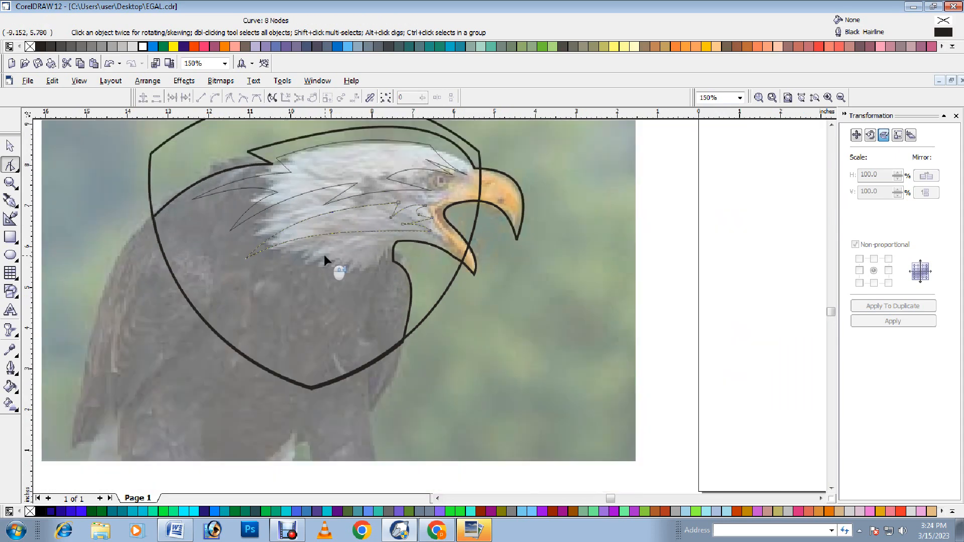
- Draw a closed triangle about 1.5 by 2.9 inches on the front of the chest, from below the throat to the shield's lower edge
click(10, 201)
scroll(351, 299, down, 1)
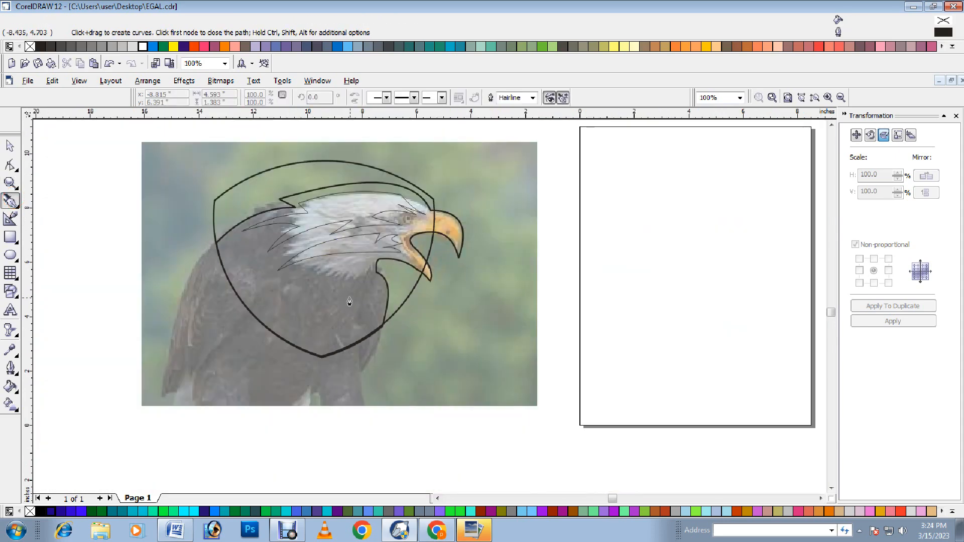
scroll(347, 301, up, 1)
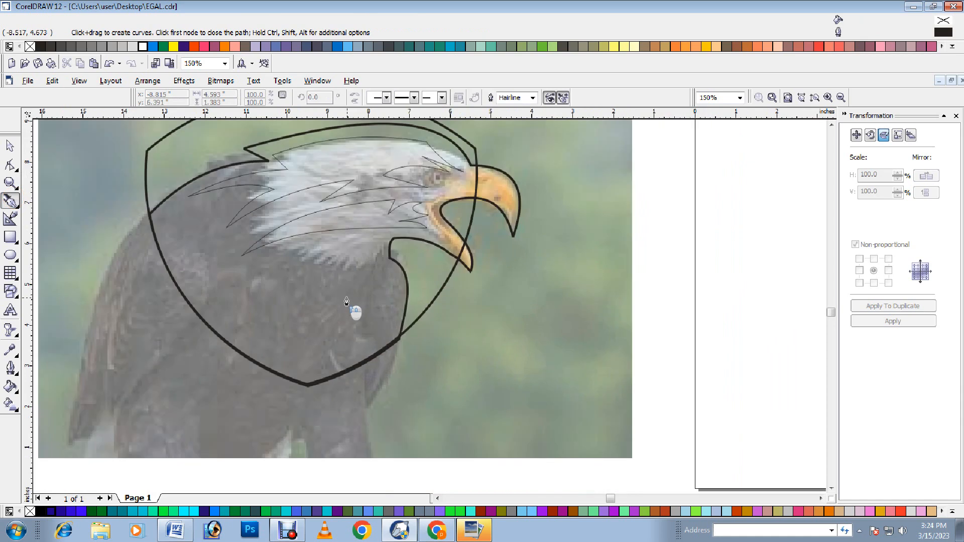
click(316, 384)
click(356, 264)
click(377, 353)
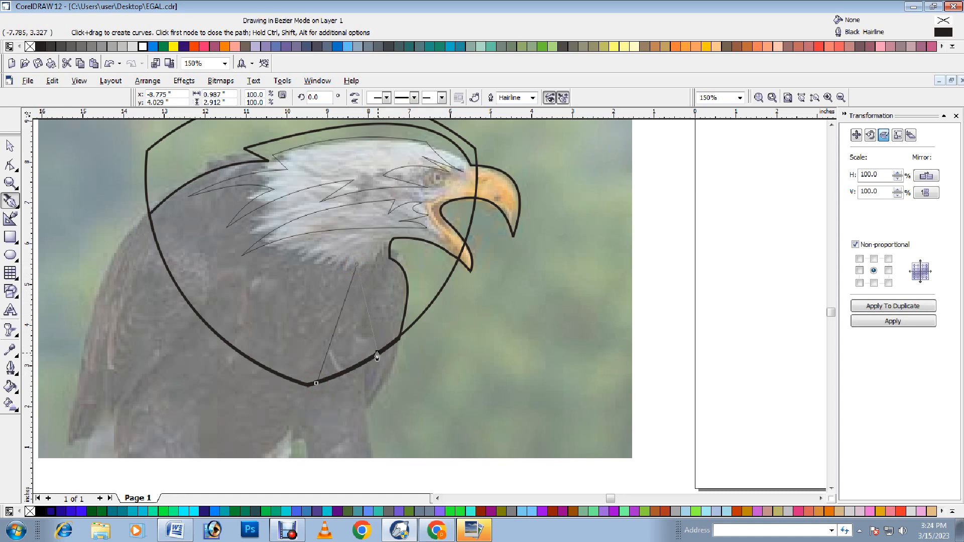
click(315, 385)
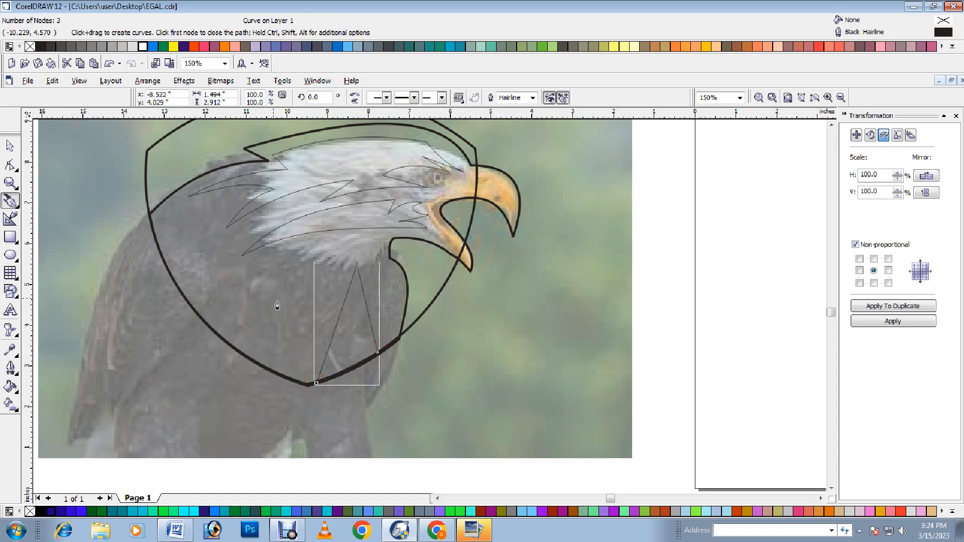
- Convert the chest triangle's segments to curves and bend them into a crescent whose base follows the shield's edge
click(10, 165)
click(456, 464)
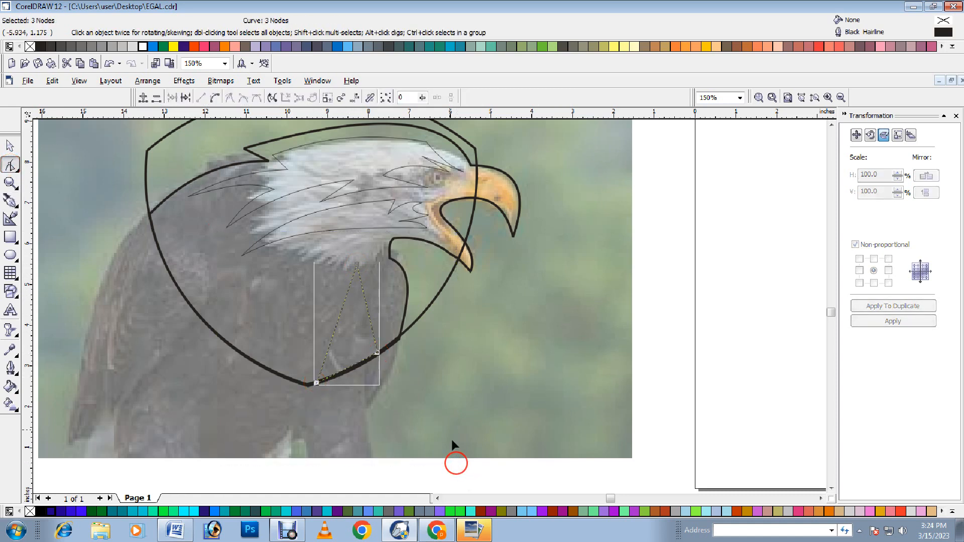
click(218, 100)
mouse_move(363, 301)
mouse_down()
mouse_move(381, 287)
mouse_move(362, 301)
mouse_up()
scroll(362, 371, up, 2)
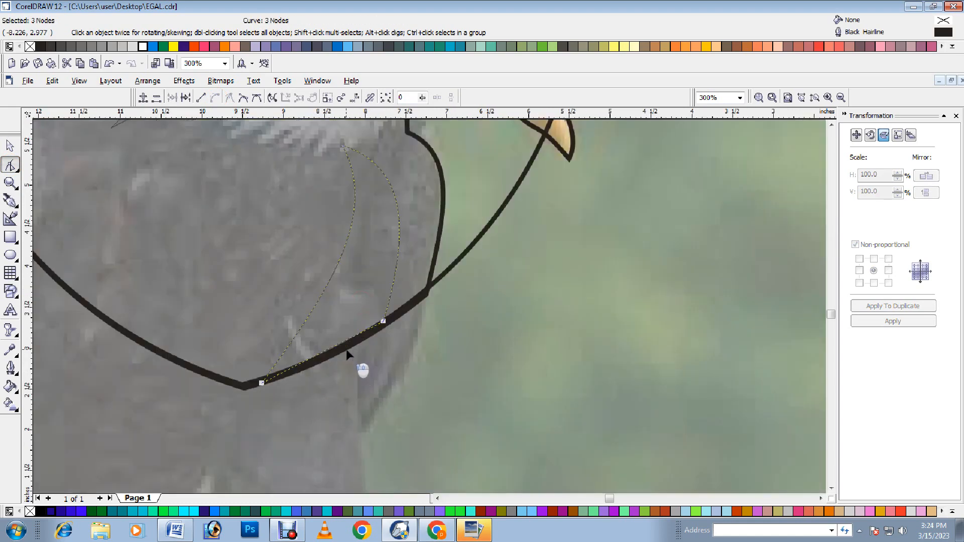
click(358, 338)
scroll(358, 332, down, 1)
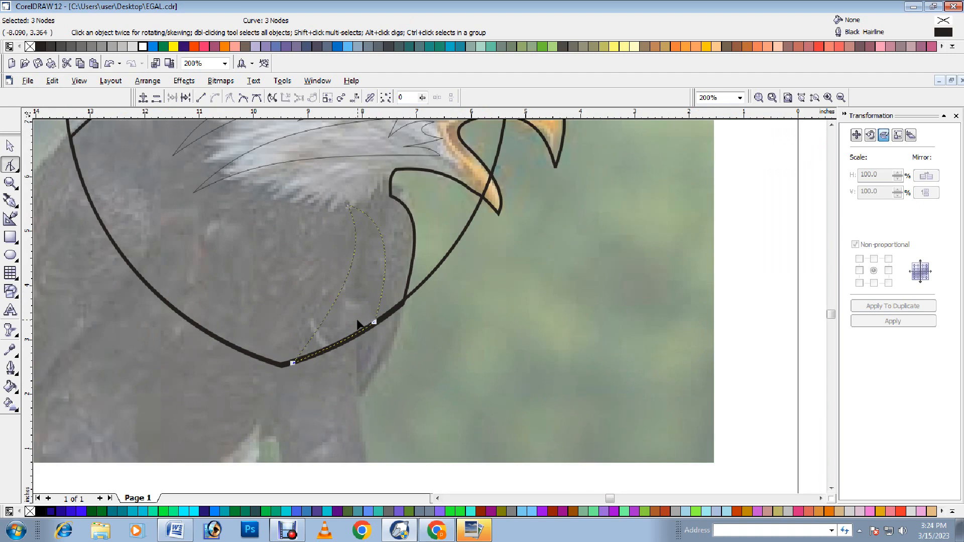
scroll(358, 326, down, 1)
- Draw a closed zigzag feather path about 3.4 by 2.7 inches across the chest, beneath the neck feathers and inside the shield
click(10, 201)
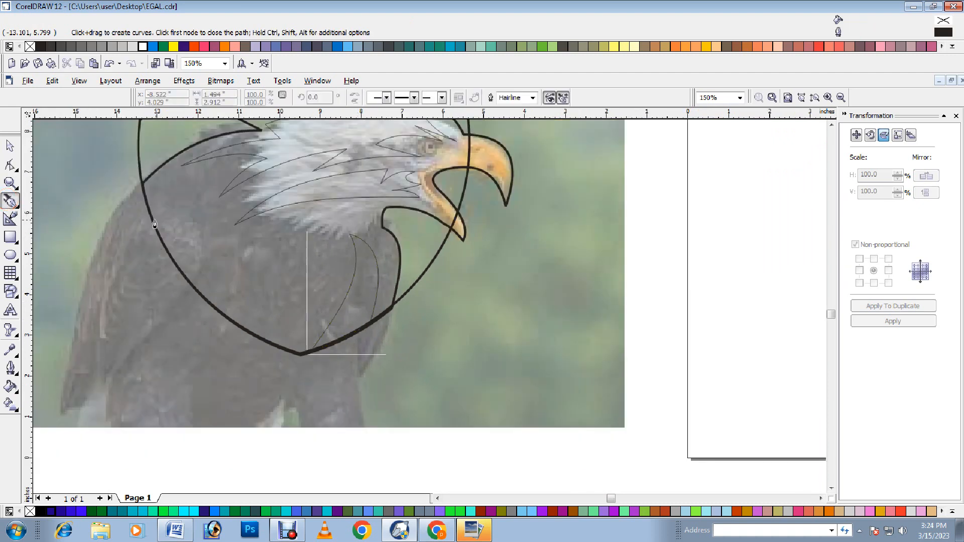
click(194, 255)
click(332, 218)
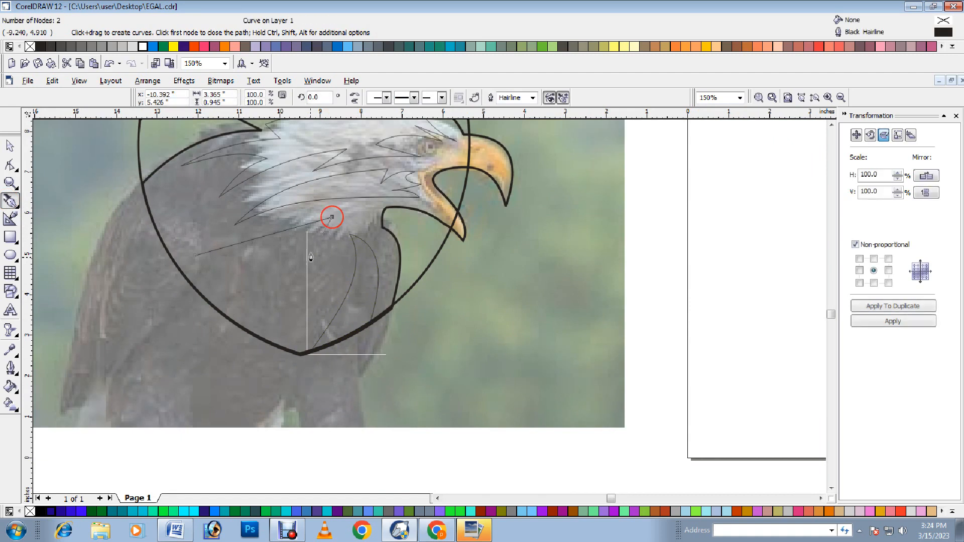
click(298, 329)
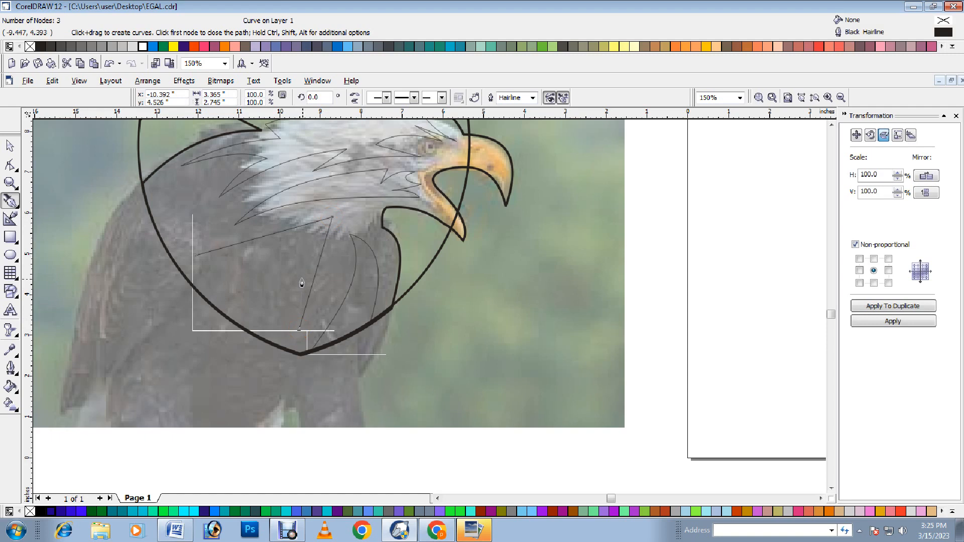
click(303, 280)
click(280, 312)
click(290, 262)
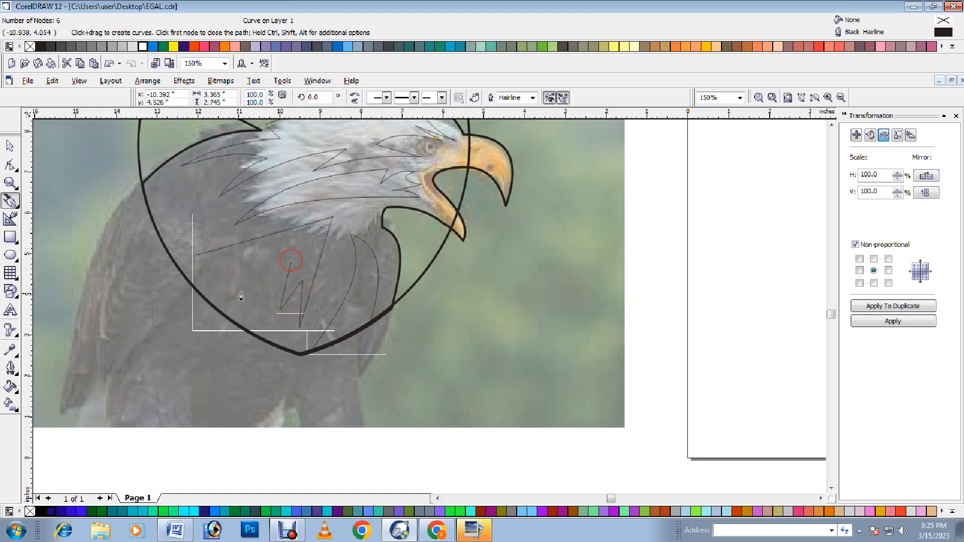
click(243, 297)
click(266, 253)
click(238, 267)
click(236, 256)
click(196, 257)
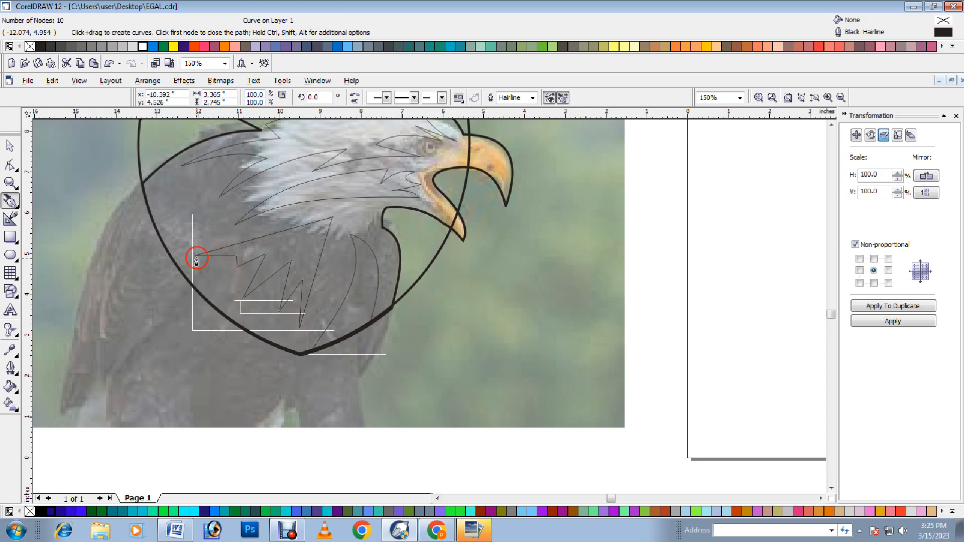
- Convert all segments of the zigzag chest path to curves and bend its long front edge outward
click(11, 165)
key(ctrl+a)
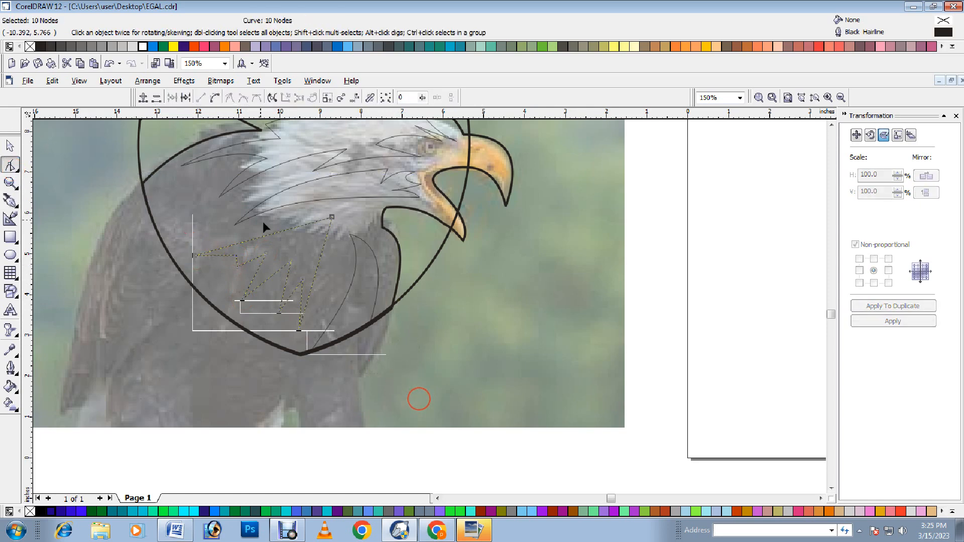
click(215, 98)
scroll(381, 279, up, 1)
drag(300, 243, 315, 241)
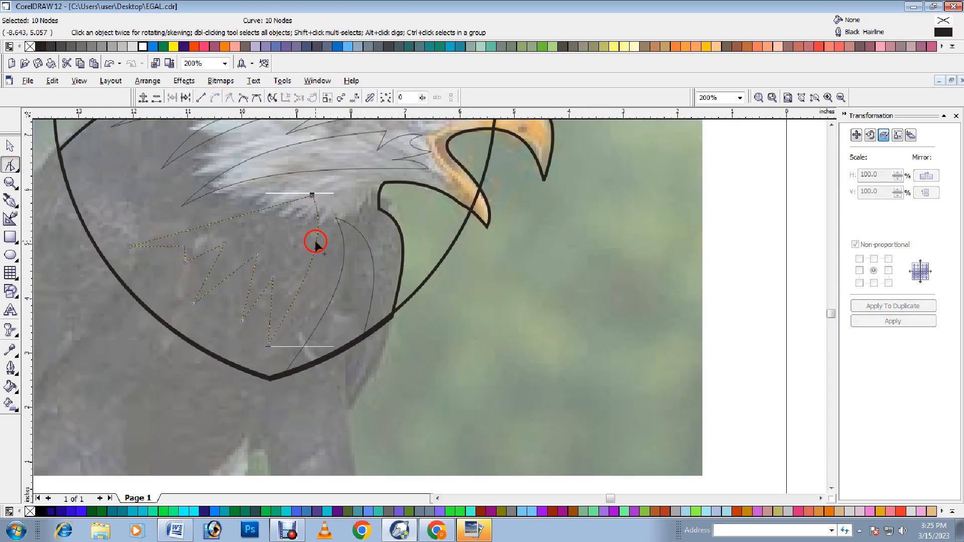
- Bend the short segments between the chest path's lower zigzag points into curved feather tips
click(280, 295)
click(282, 295)
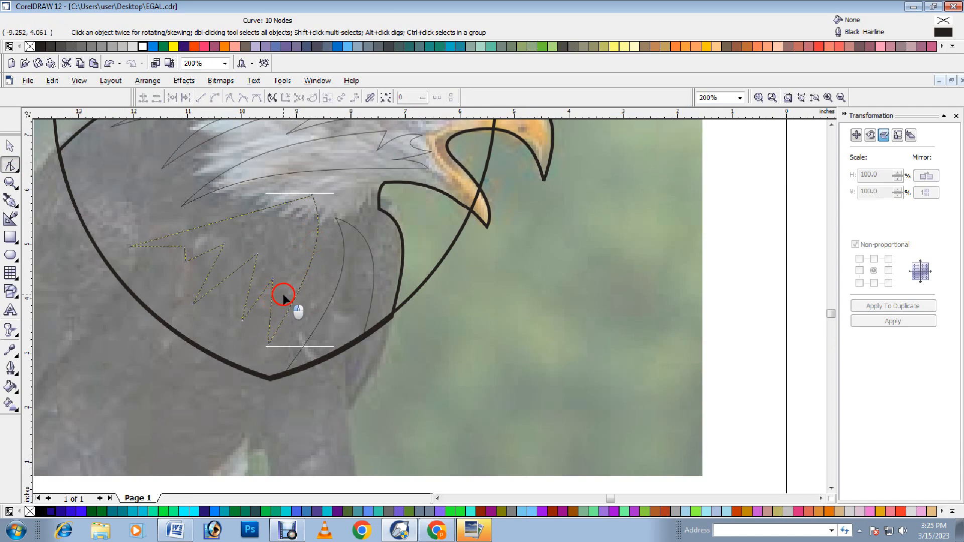
scroll(281, 297, up, 1)
click(280, 293)
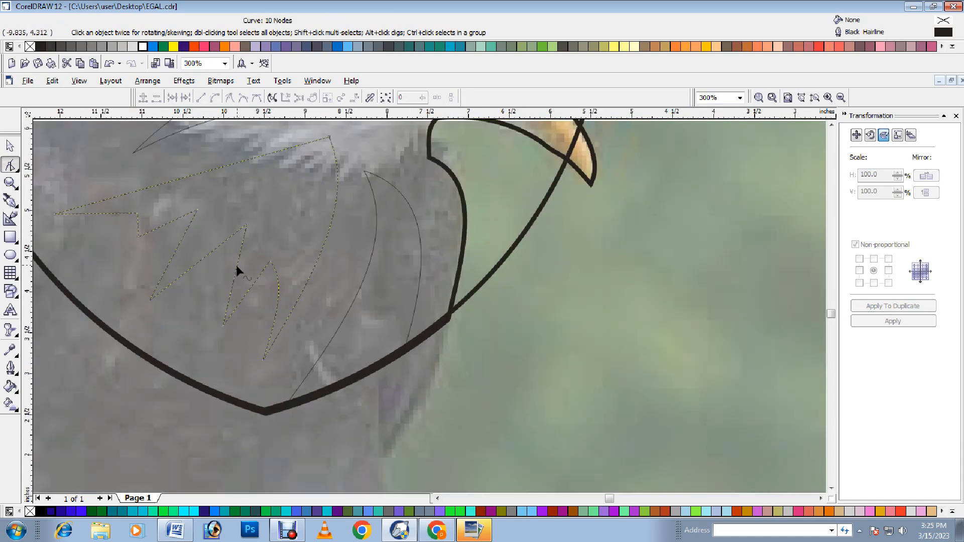
click(251, 284)
click(250, 286)
drag(237, 267, 214, 272)
drag(181, 246, 125, 217)
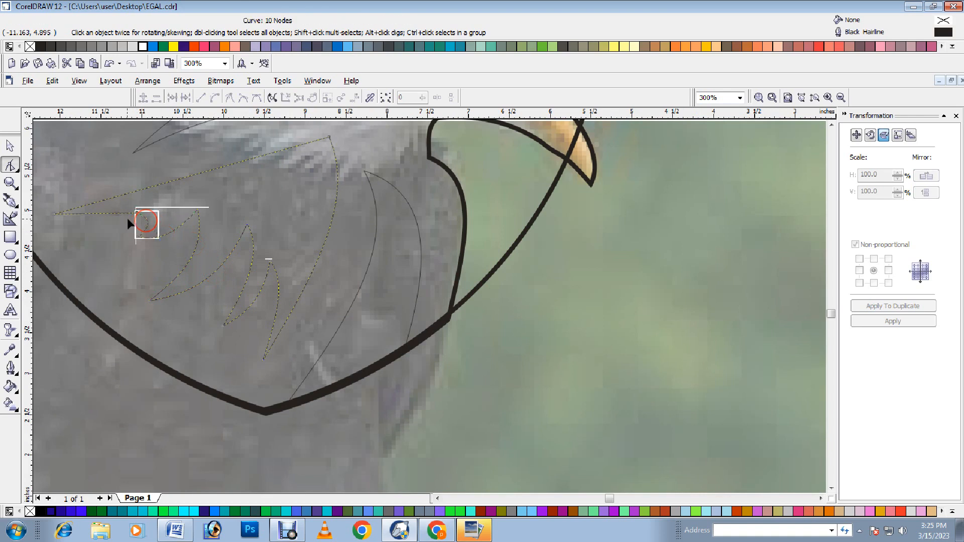
- Curve the chest feather shape's rearmost lower segment and its long upper edge below the neck
click(99, 216)
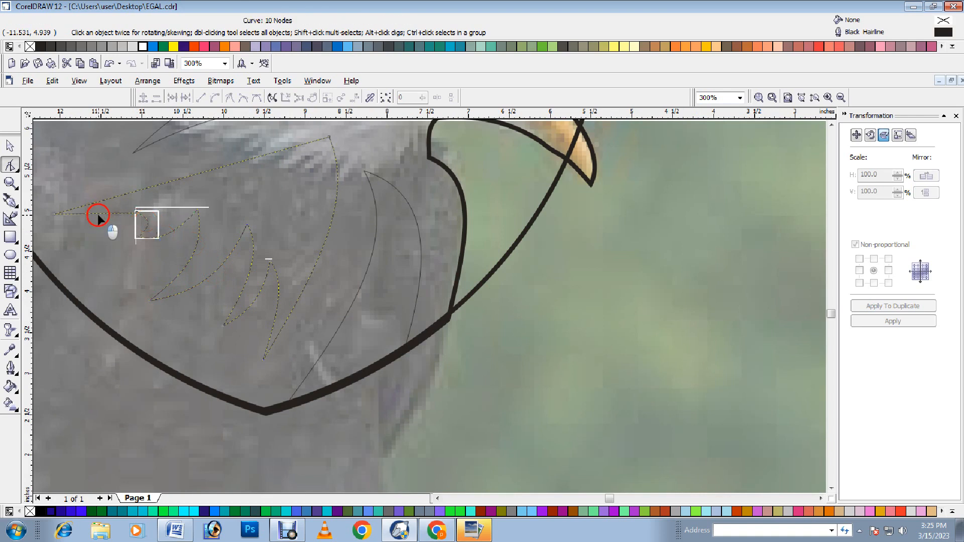
drag(99, 215, 101, 226)
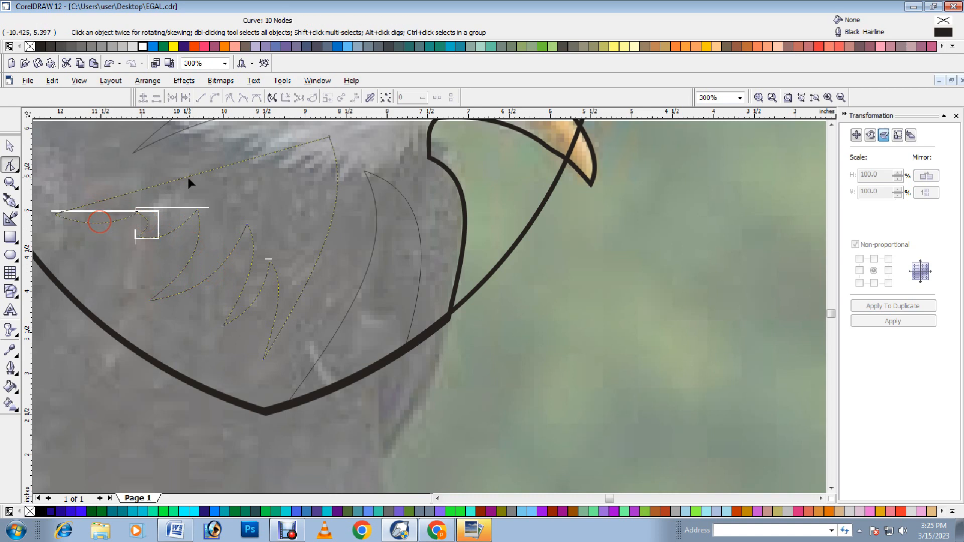
drag(211, 169, 249, 146)
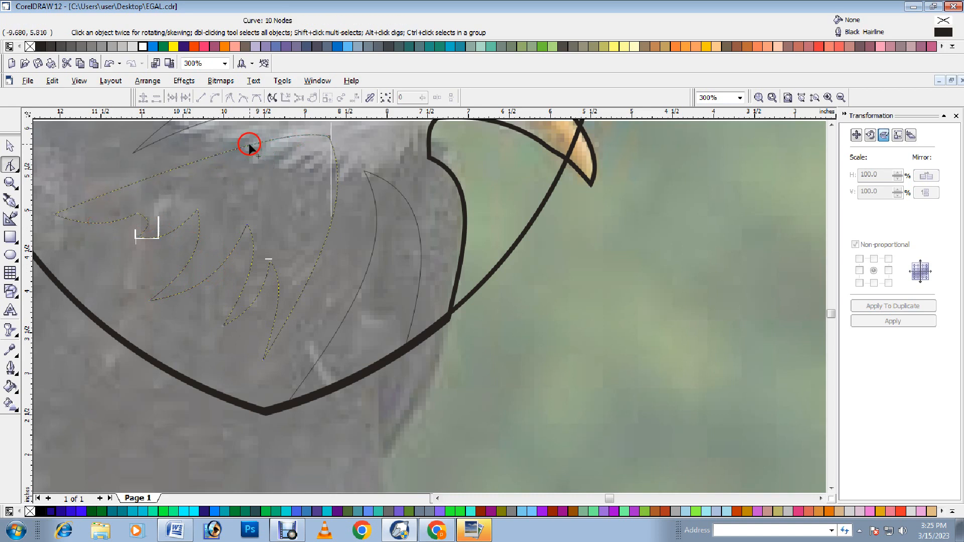
click(328, 136)
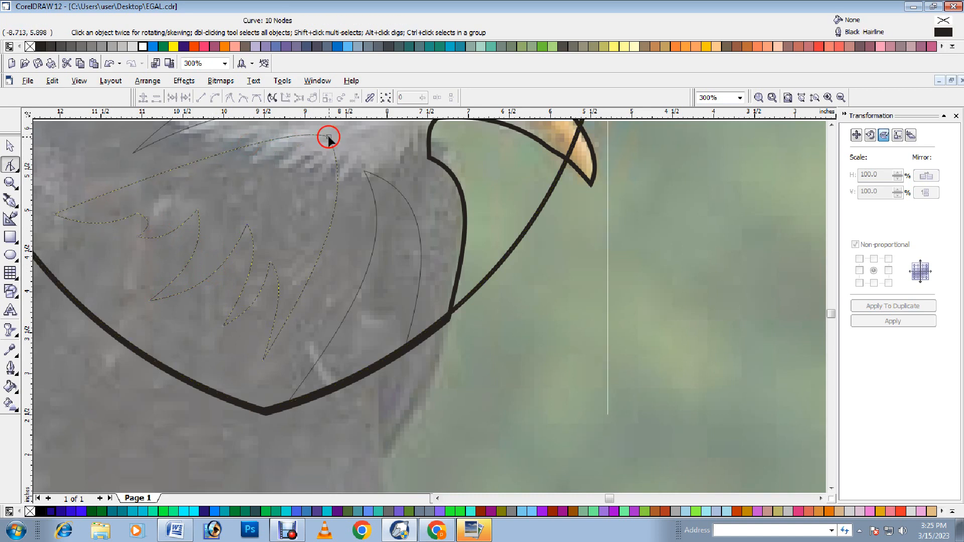
drag(196, 159, 253, 161)
scroll(246, 176, down, 2)
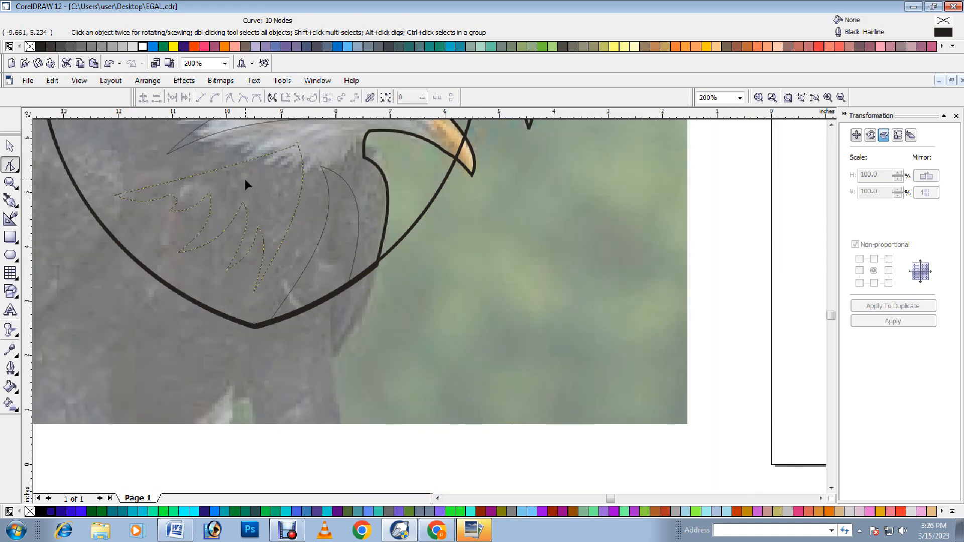
scroll(245, 178, down, 2)
click(10, 146)
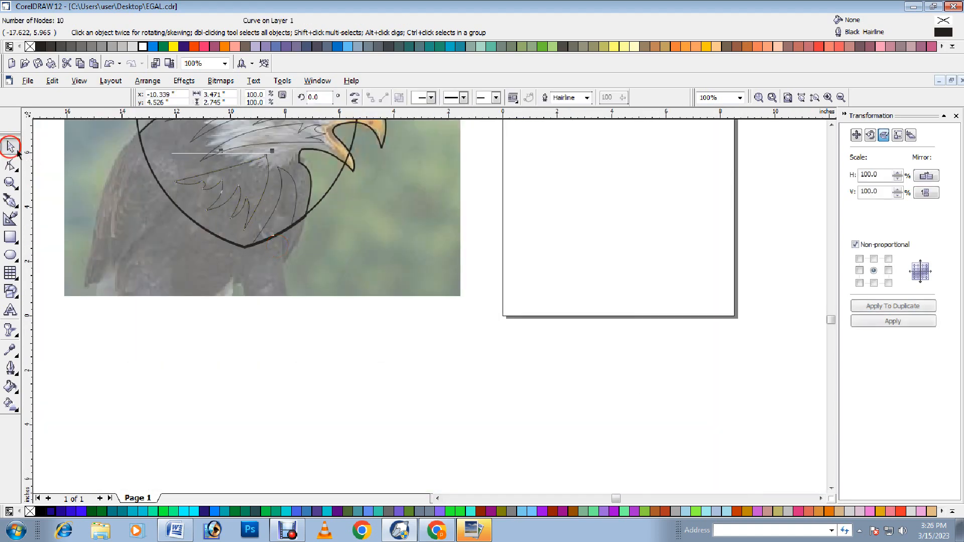
click(832, 124)
scroll(241, 210, up, 1)
scroll(241, 210, up, 2)
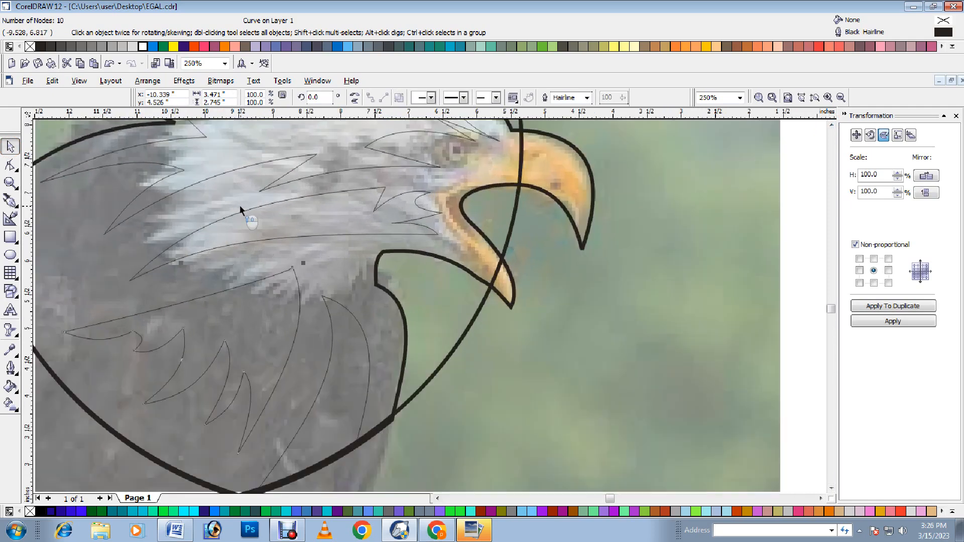
- Draw a narrow closed two-node path about 0.62 by 0.12 inches across the eagle's eye
click(10, 201)
scroll(480, 171, up, 1)
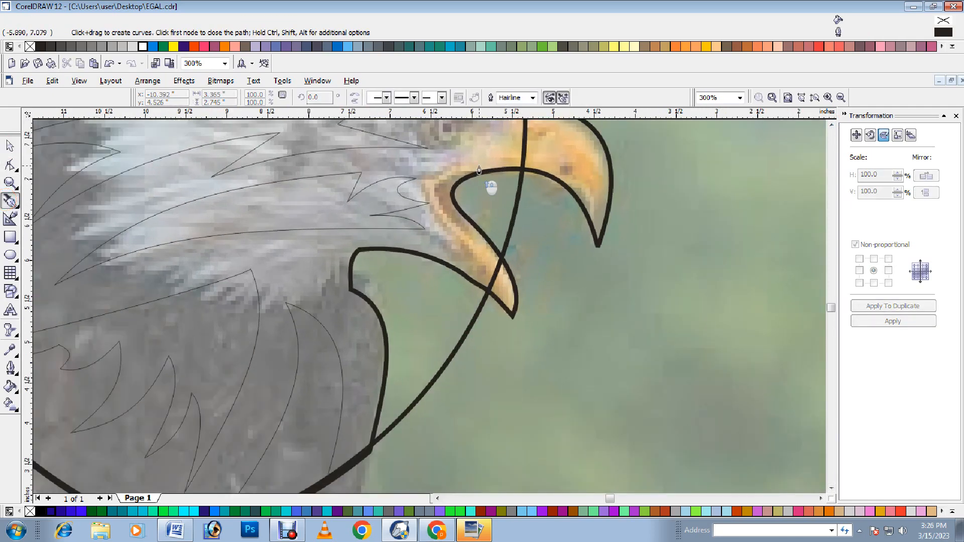
click(831, 124)
click(831, 124)
click(422, 240)
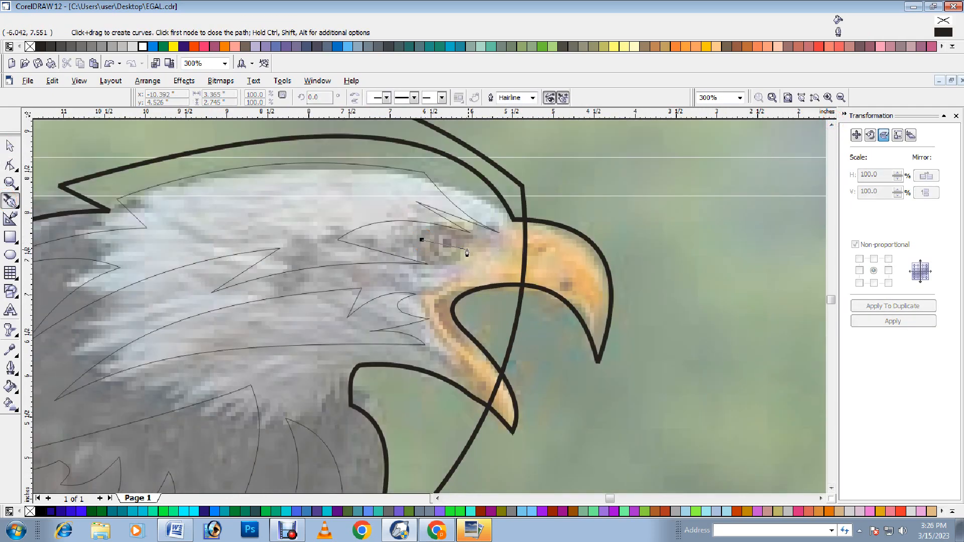
click(472, 248)
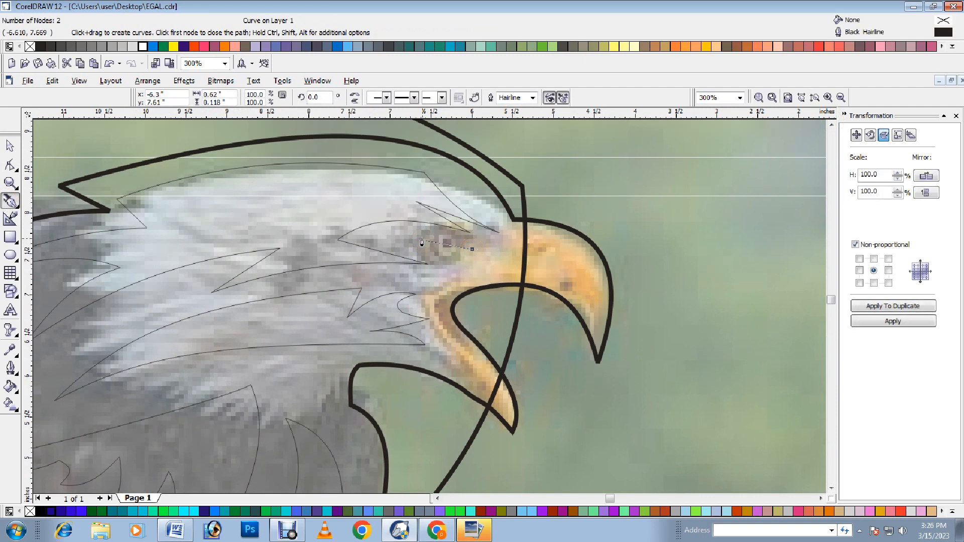
- Convert both segments of the eye path to curves and bend them into an almond-shaped eye outline
click(10, 165)
drag(157, 213, 511, 295)
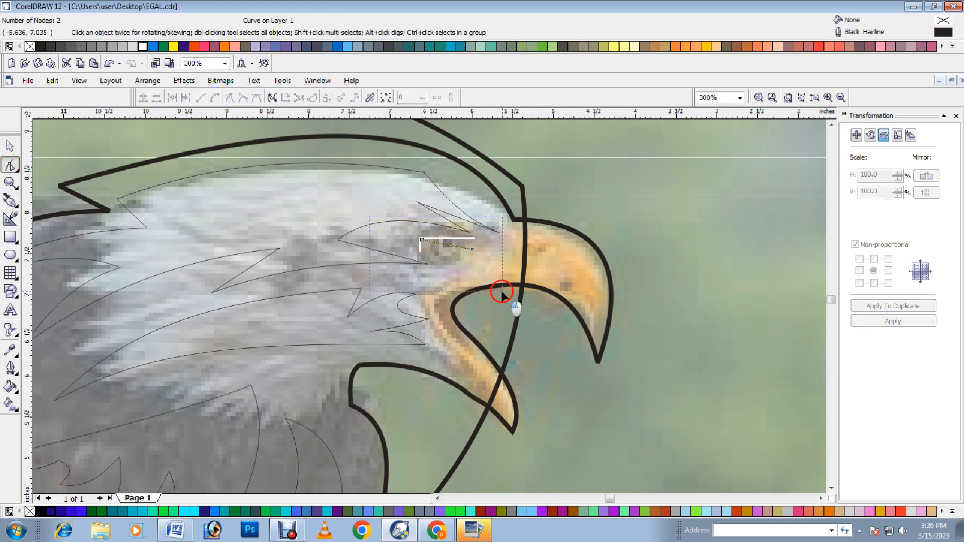
click(216, 99)
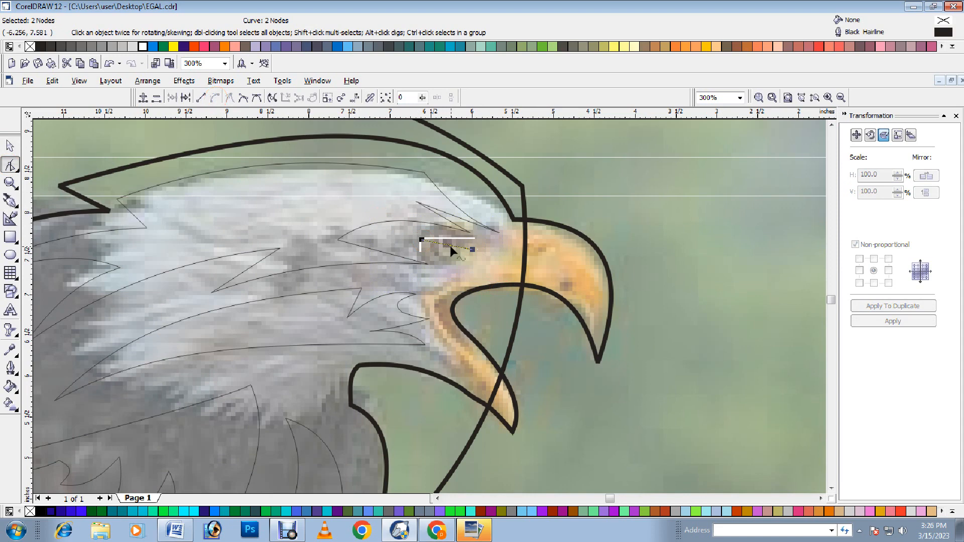
mouse_move(450, 246)
mouse_down()
mouse_move(454, 254)
mouse_move(448, 249)
mouse_up()
scroll(448, 249, down, 1)
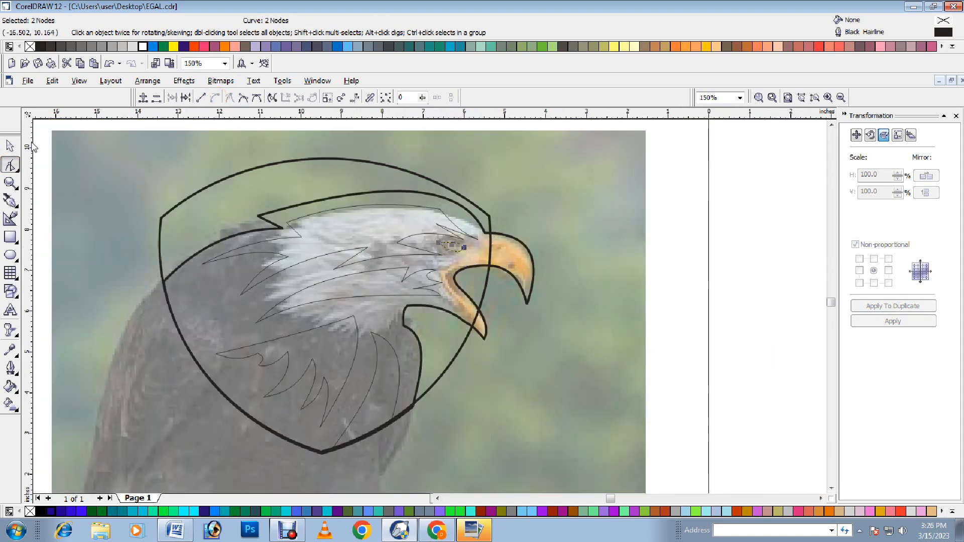
click(10, 146)
click(553, 326)
scroll(240, 300, down, 1)
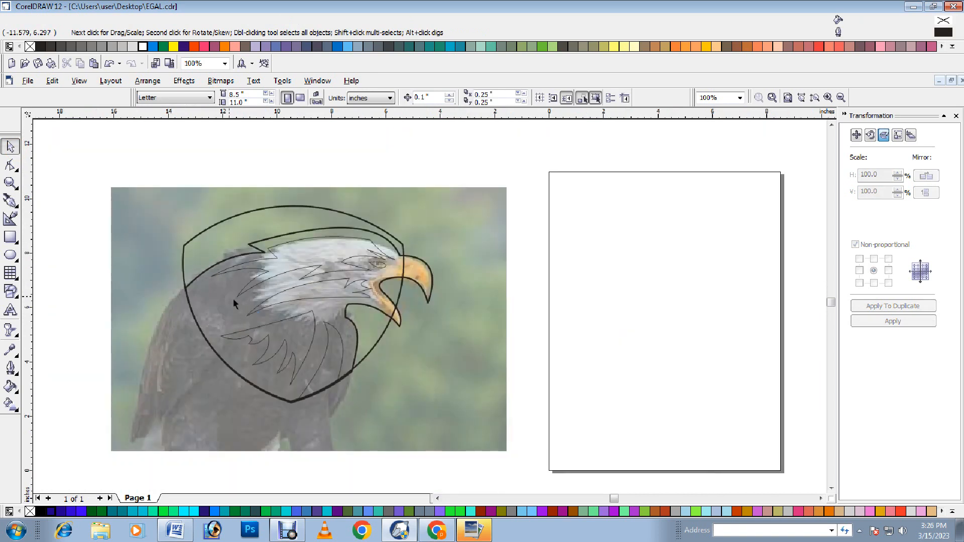
- Draw a closed triangular path about 0.85 by 1.15 inches inside the upper beak, pointing toward the beak's tip
click(11, 168)
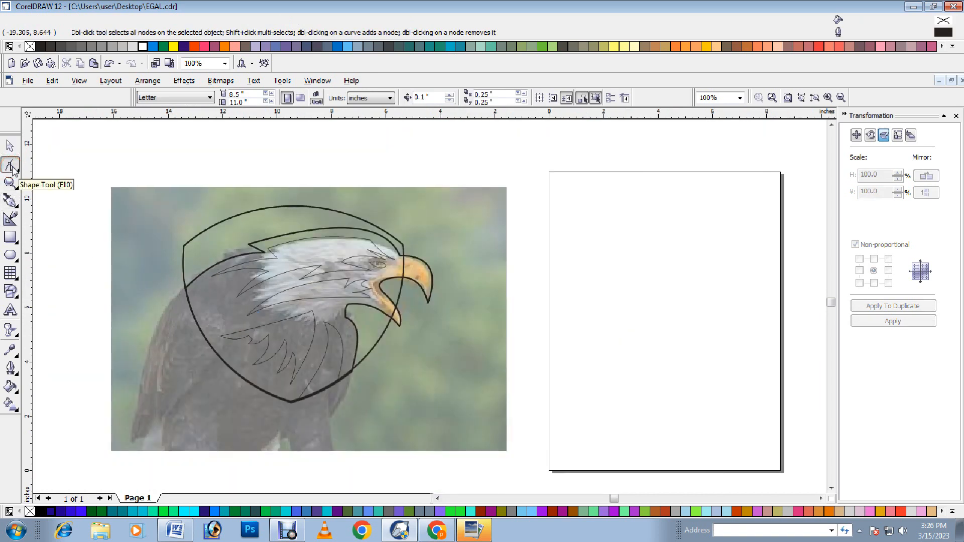
scroll(336, 254, up, 2)
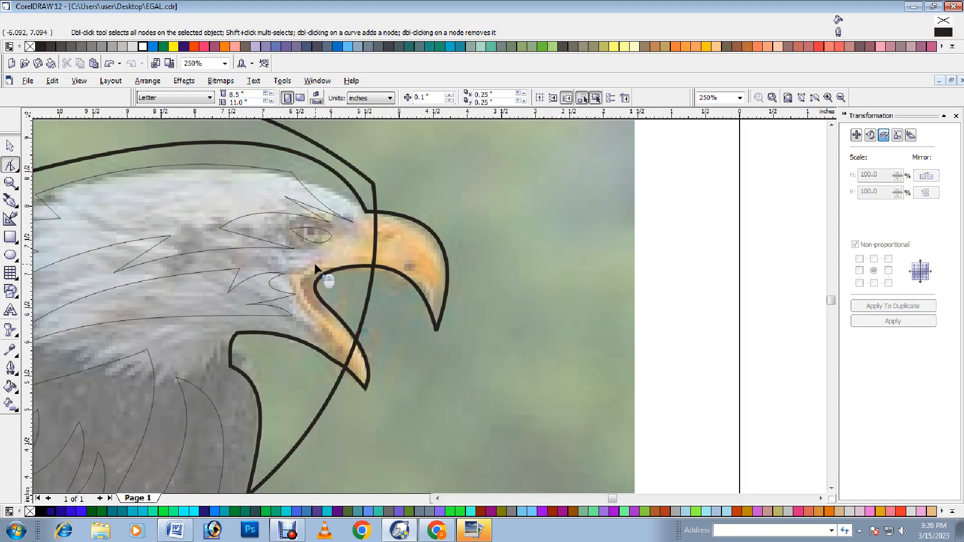
click(10, 201)
scroll(362, 259, up, 1)
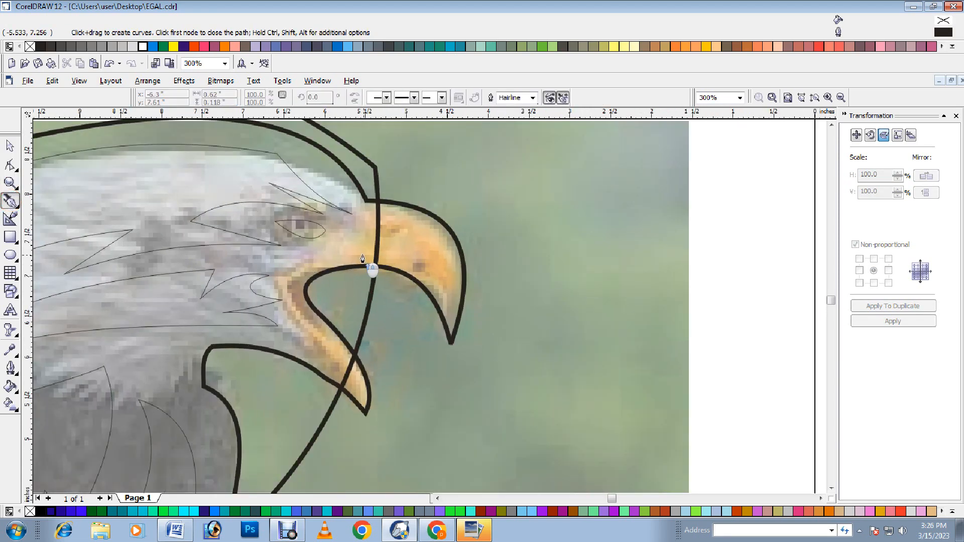
click(386, 246)
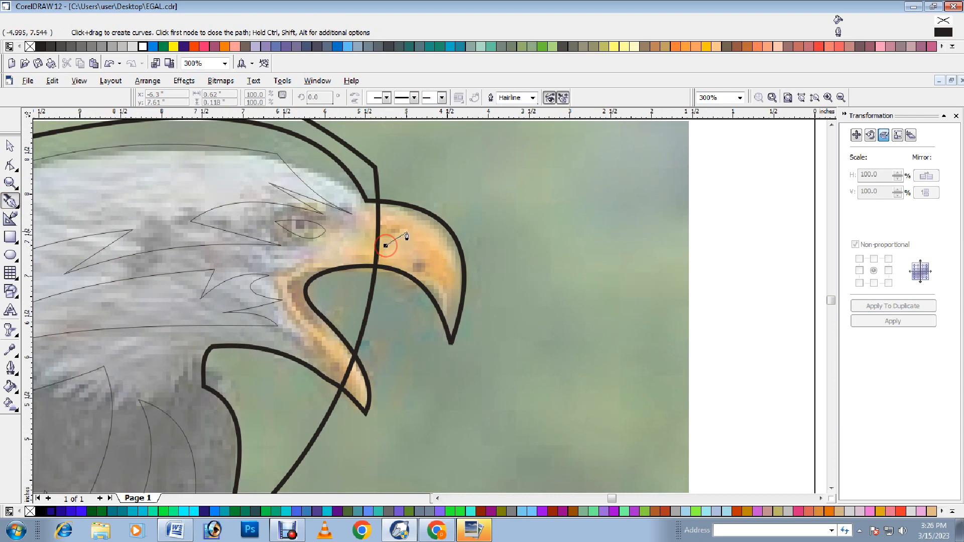
click(397, 210)
click(455, 303)
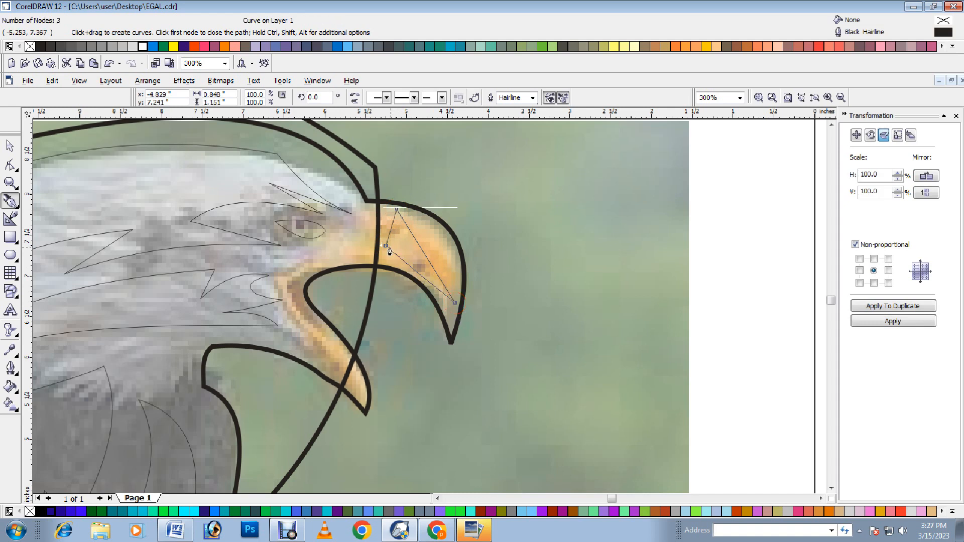
click(386, 246)
- Convert the upper beak triangle to curves, delete its extra rear node and bend its sides along the beak
key(F10)
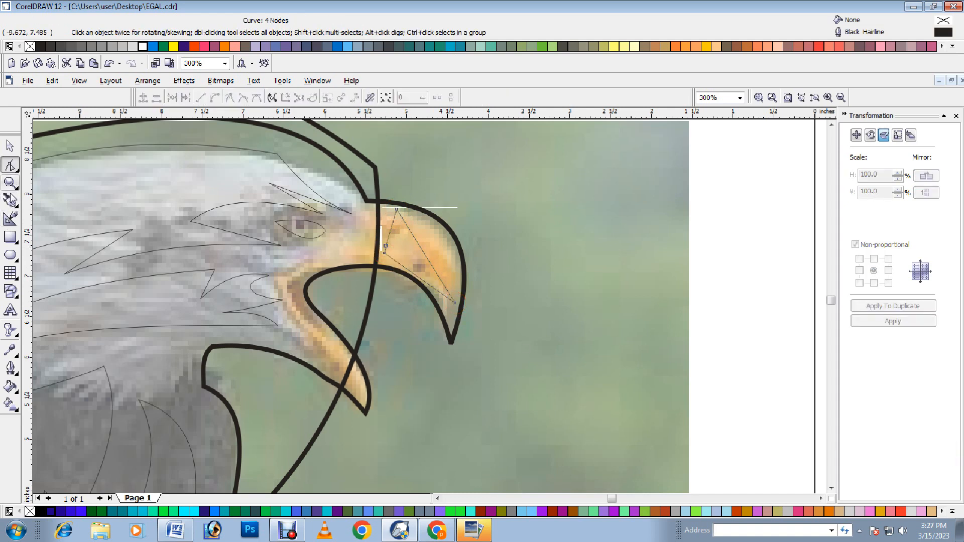
key(ctrl+a)
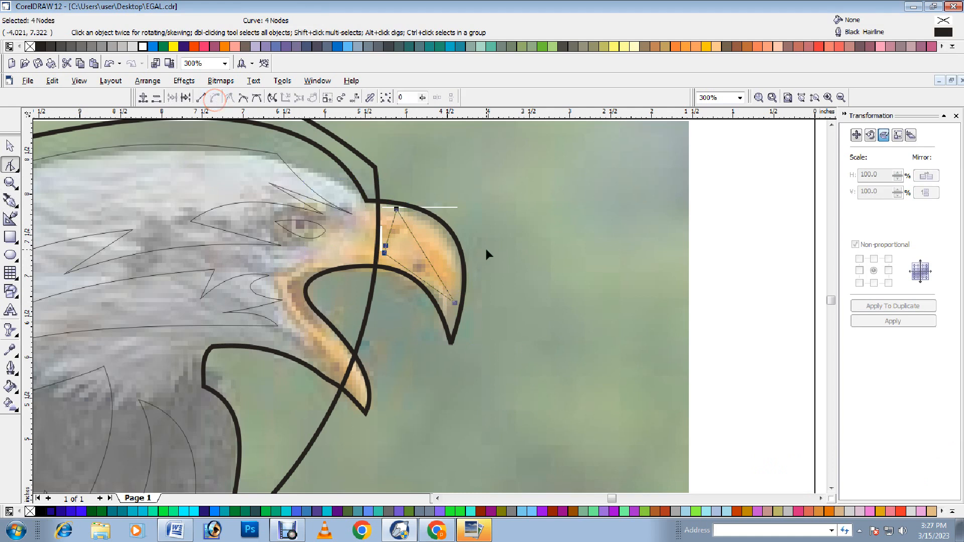
double_click(384, 248)
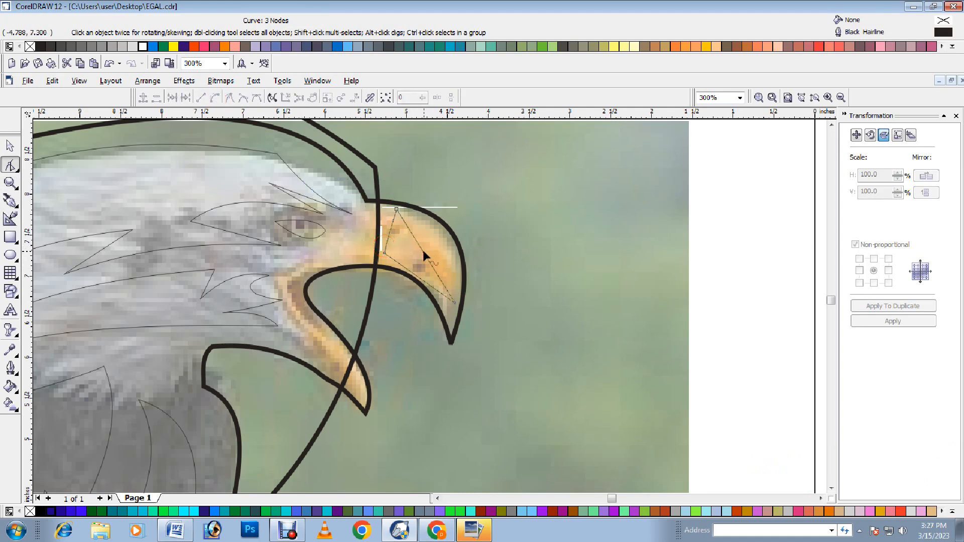
mouse_move(423, 253)
mouse_down()
mouse_move(446, 253)
mouse_move(442, 246)
mouse_move(420, 263)
mouse_up()
click(391, 231)
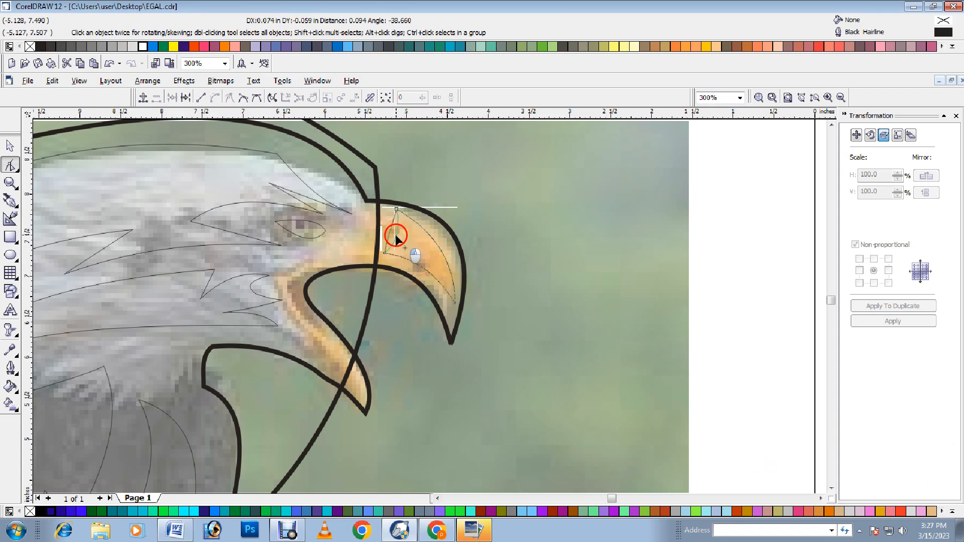
- Adjust the upper and tip nodes of the inner upper beak shape and their handles to follow the beak's front edge
click(396, 210)
drag(394, 213, 447, 236)
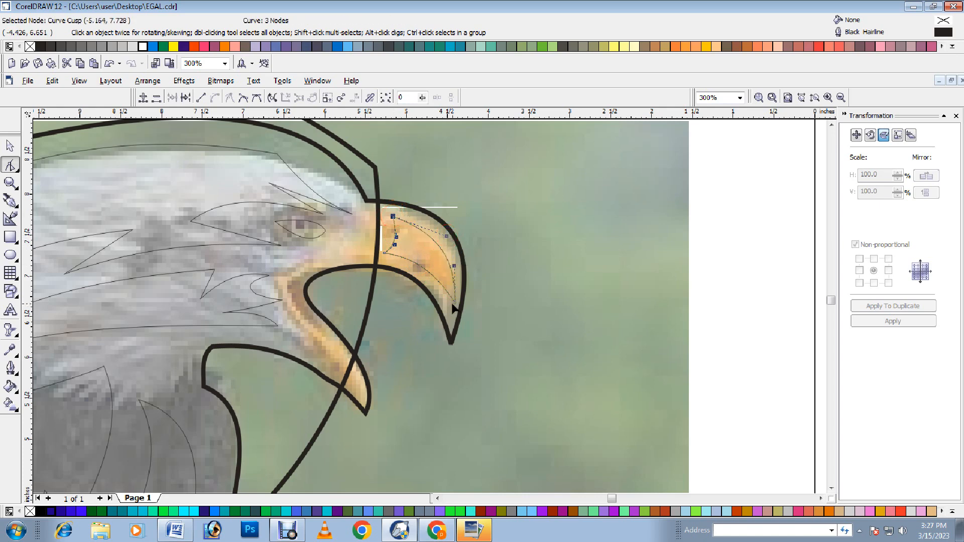
click(454, 308)
click(454, 308)
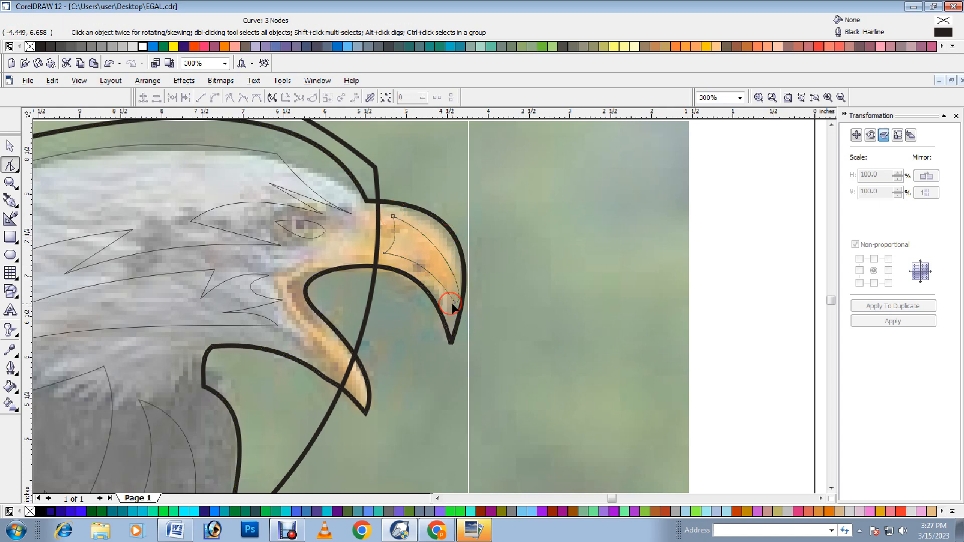
scroll(444, 316, up, 1)
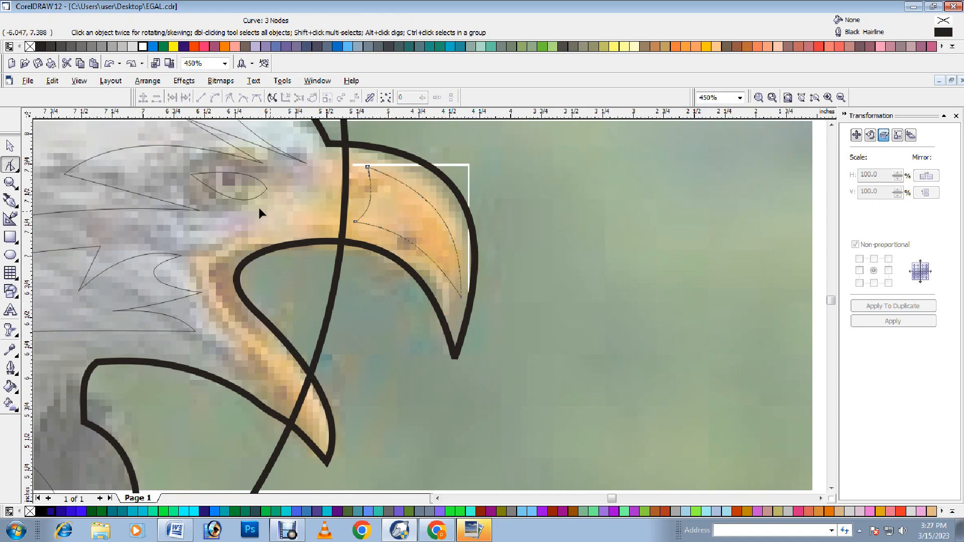
click(458, 298)
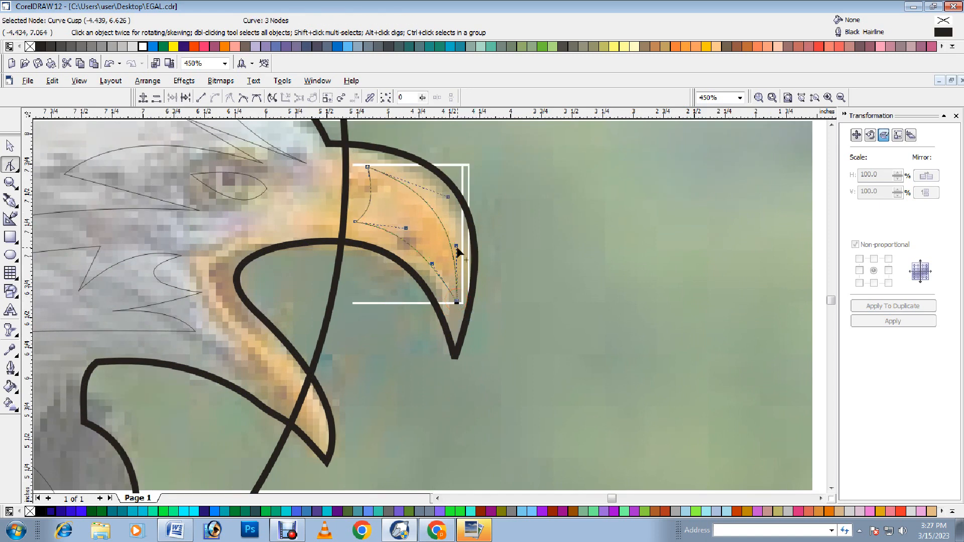
drag(456, 246, 461, 243)
scroll(449, 251, down, 1)
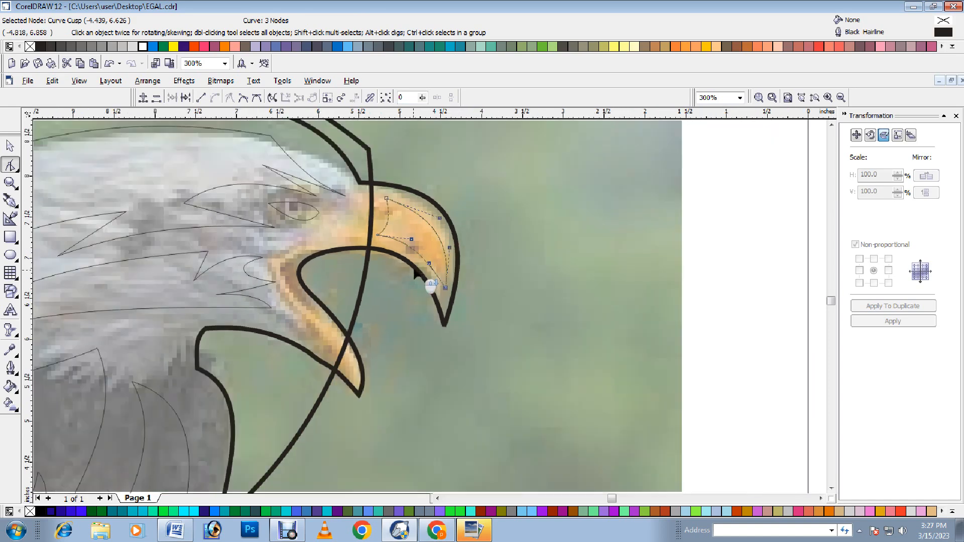
- Draw a closed triangular path about 0.80 by 0.99 inches inside the lower beak, pointing toward its tip
key(F5)
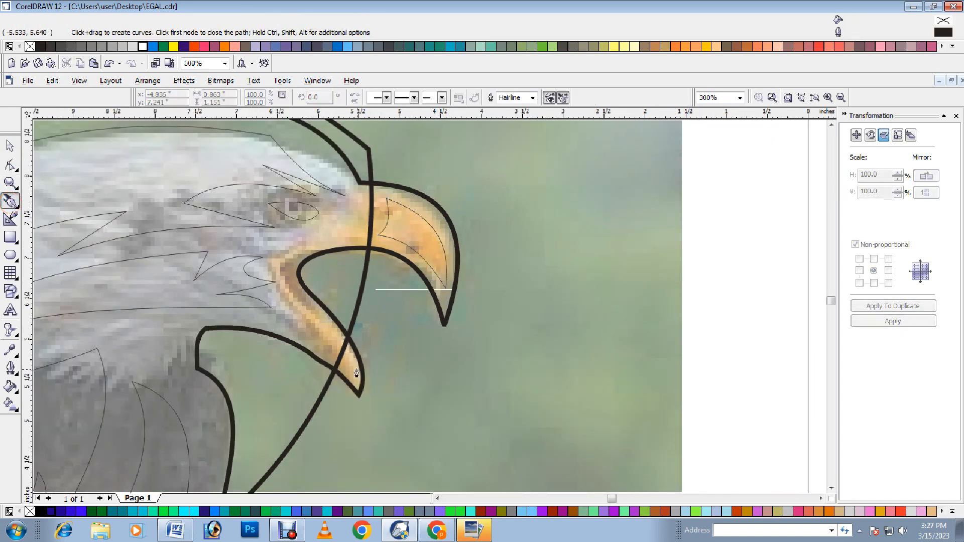
click(350, 375)
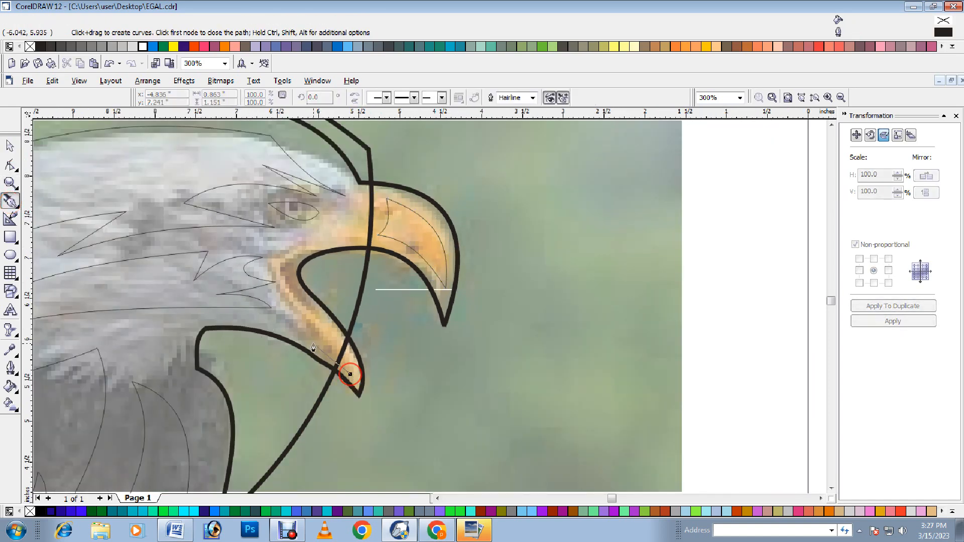
click(285, 322)
click(300, 294)
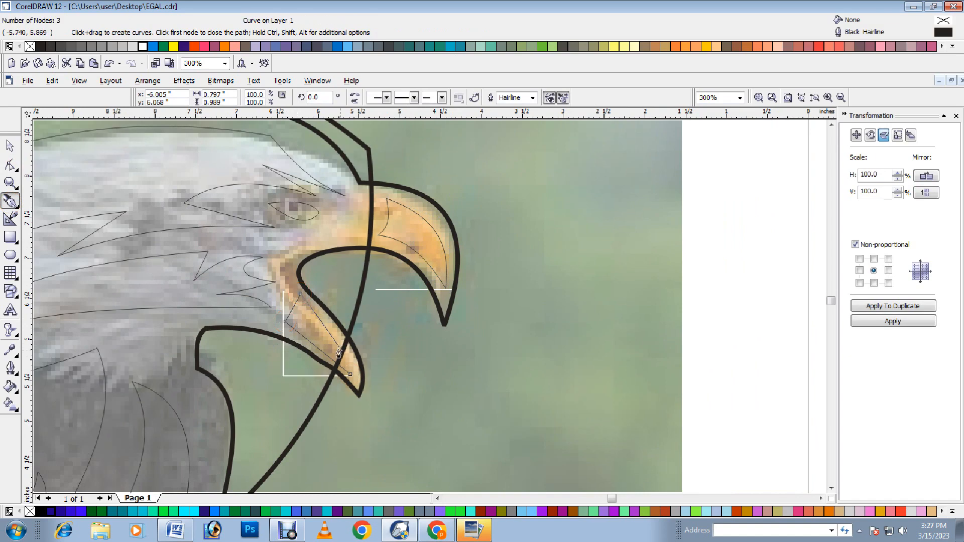
click(349, 374)
- Convert the lower beak triangle's segments to curves and bend them to follow the lower beak's outline
click(10, 165)
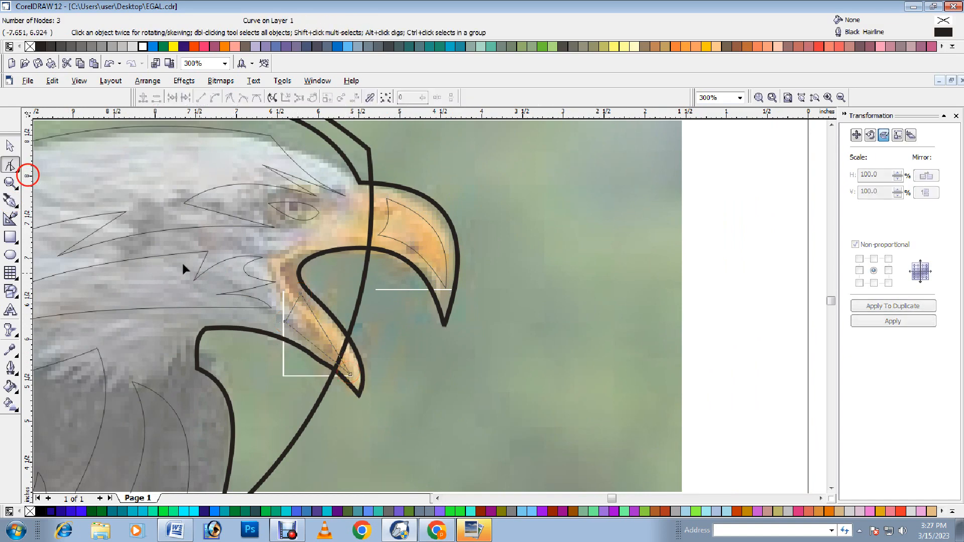
drag(182, 263, 431, 457)
click(211, 97)
scroll(272, 224, up, 1)
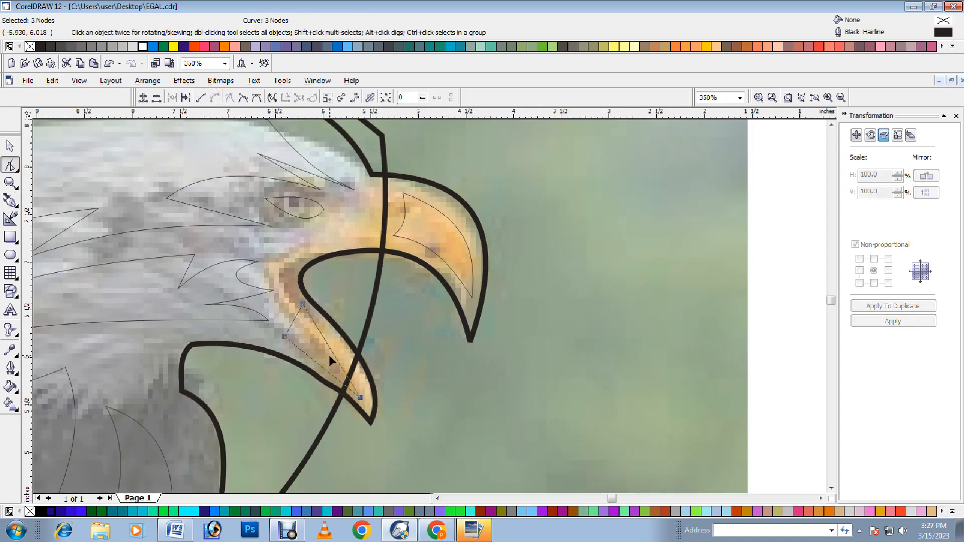
drag(335, 358, 351, 378)
scroll(323, 371, down, 1)
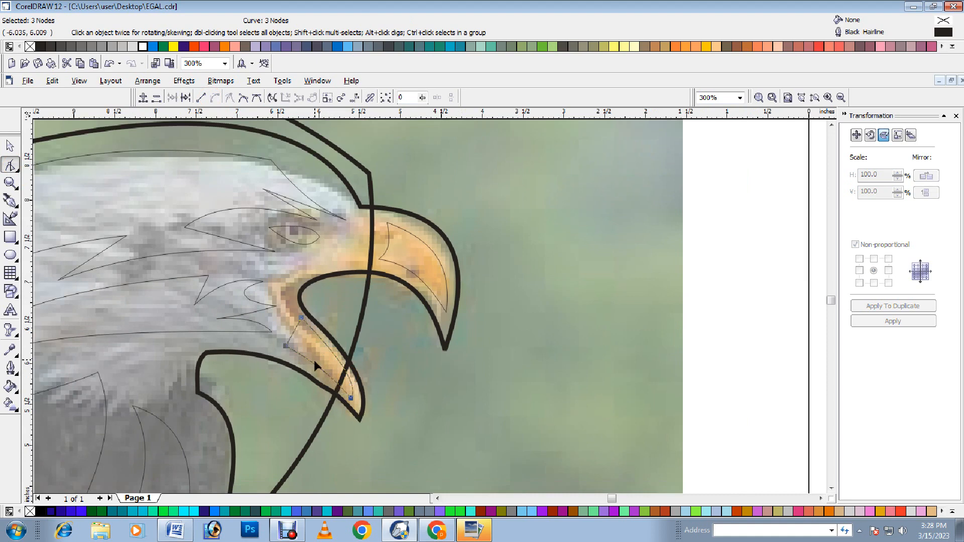
drag(294, 330, 296, 337)
scroll(276, 337, down, 1)
key(space)
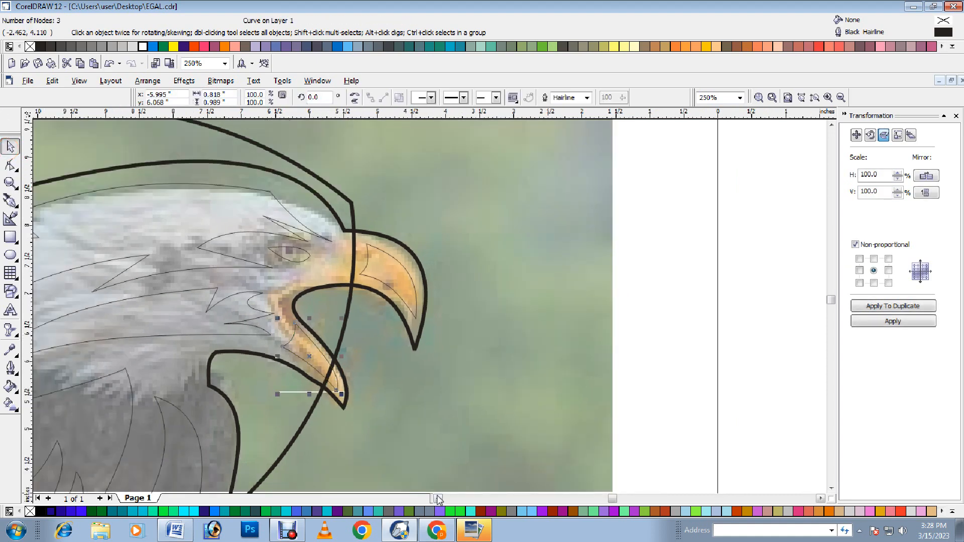
- Try to fill the shield with black and send it one level backward
click(438, 499)
scroll(545, 444, down, 1)
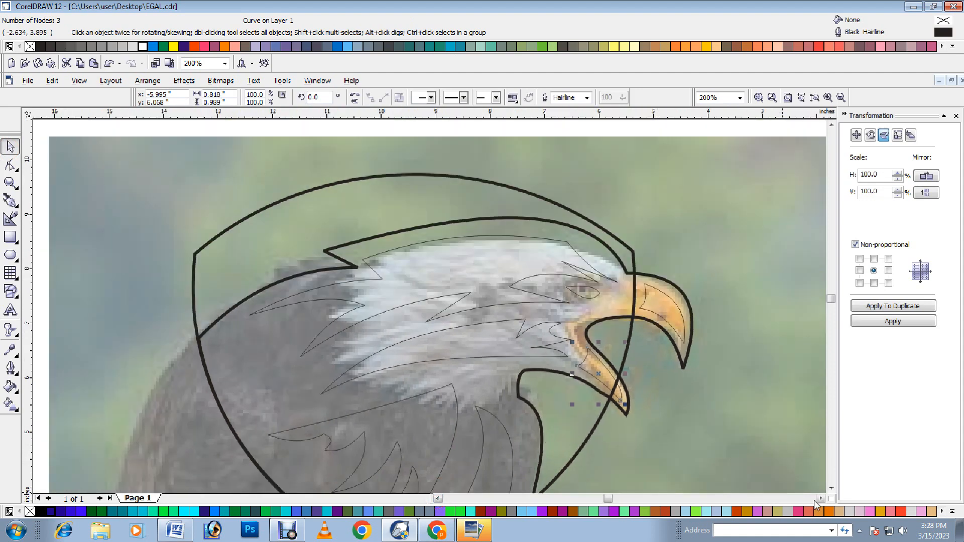
click(831, 488)
click(831, 124)
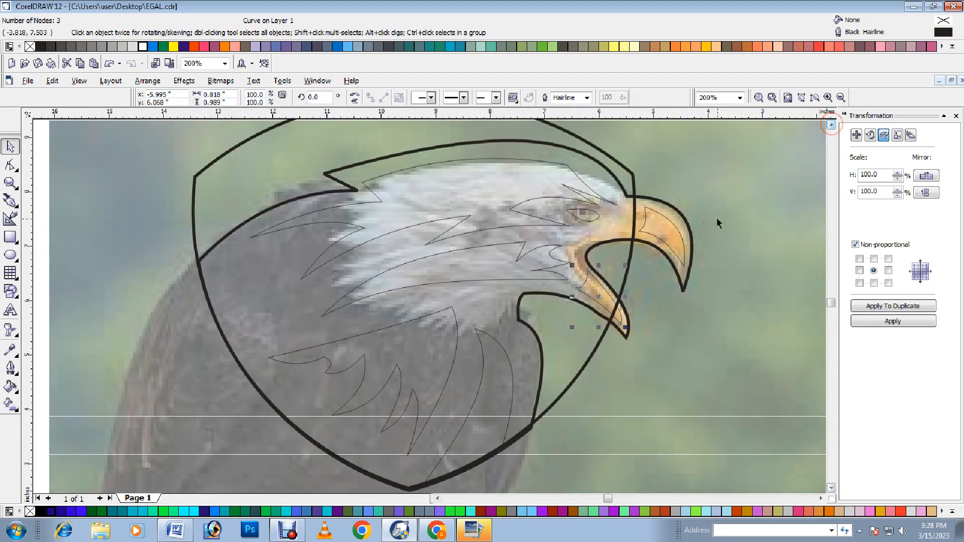
scroll(717, 222, down, 1)
click(10, 146)
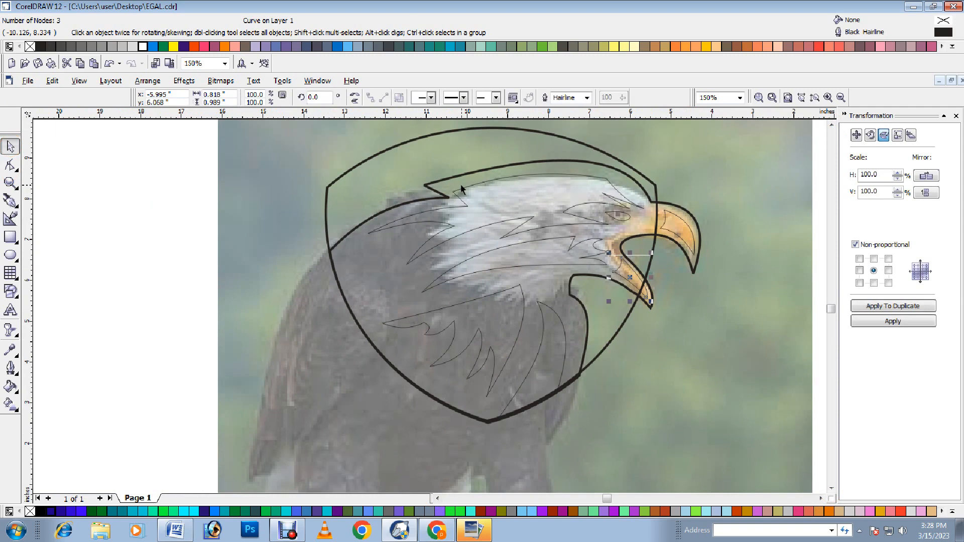
click(621, 180)
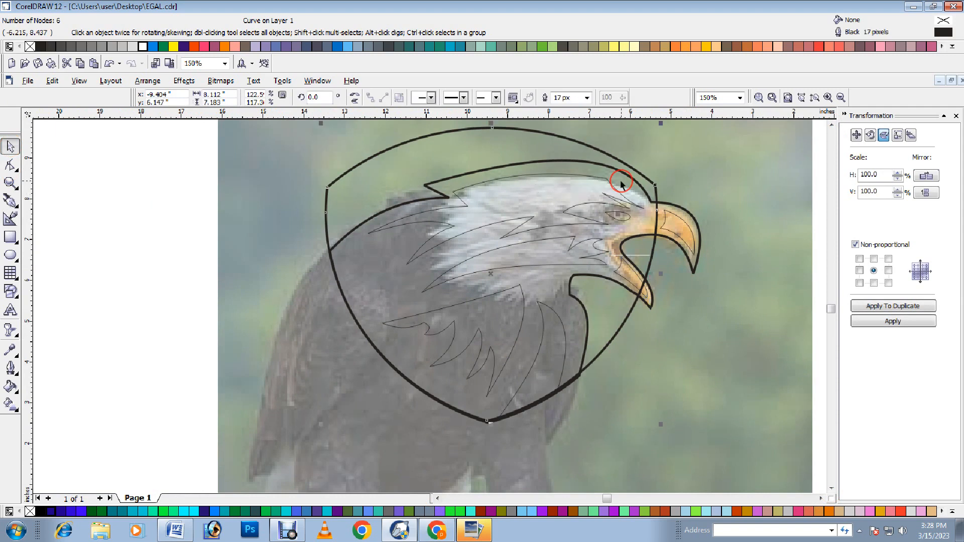
click(41, 511)
key(ctrl+Page_Down)
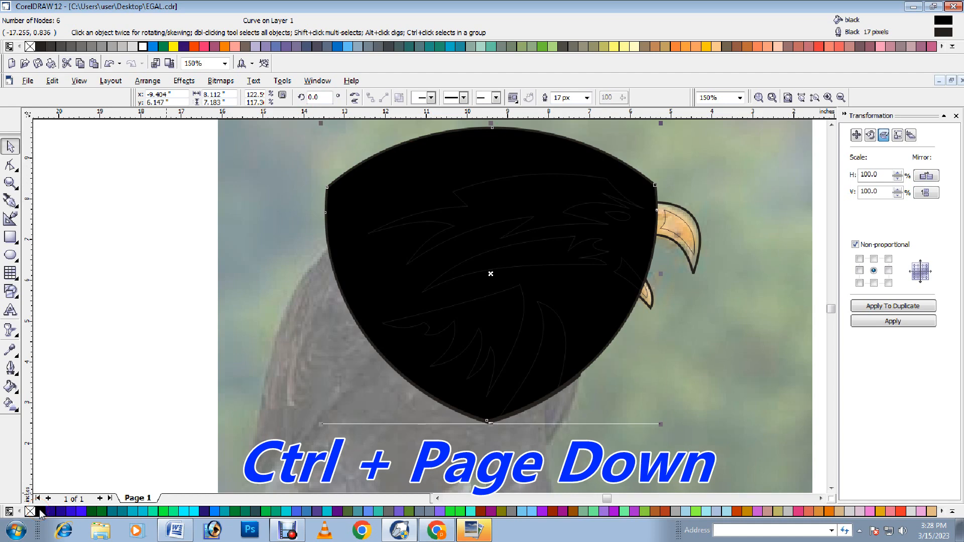
click(30, 511)
click(701, 387)
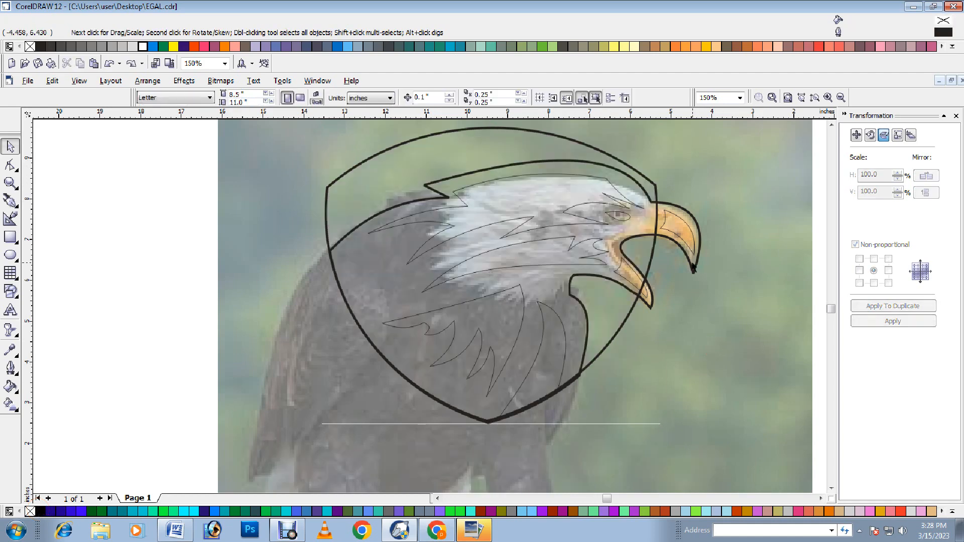
- Fill the inner upper-beak shape and the lower-beak triangle with Light Yellow
click(688, 261)
click(677, 230)
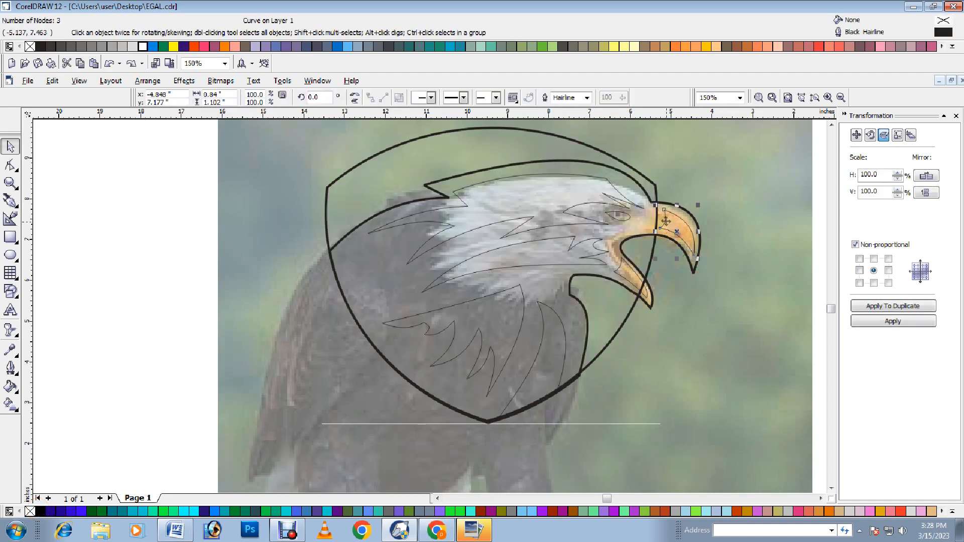
click(615, 46)
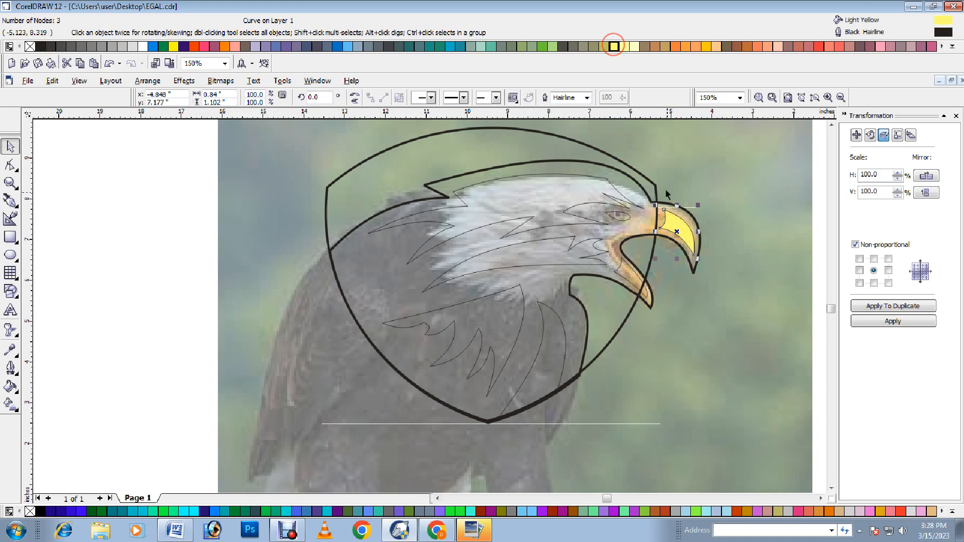
click(630, 277)
click(613, 48)
click(716, 298)
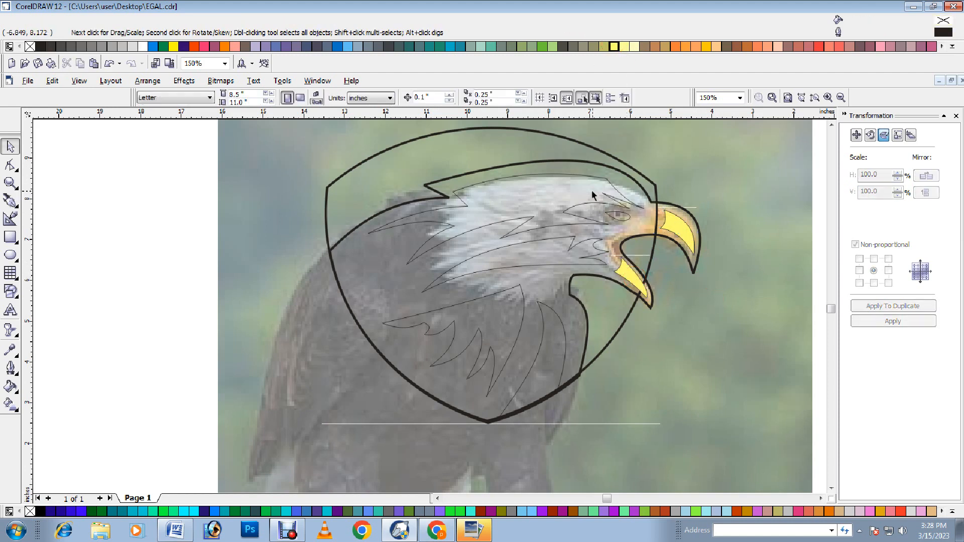
- Fill the two head feather shapes, the wing-like neck feather shape and the curved chest shape with white
click(594, 190)
click(143, 46)
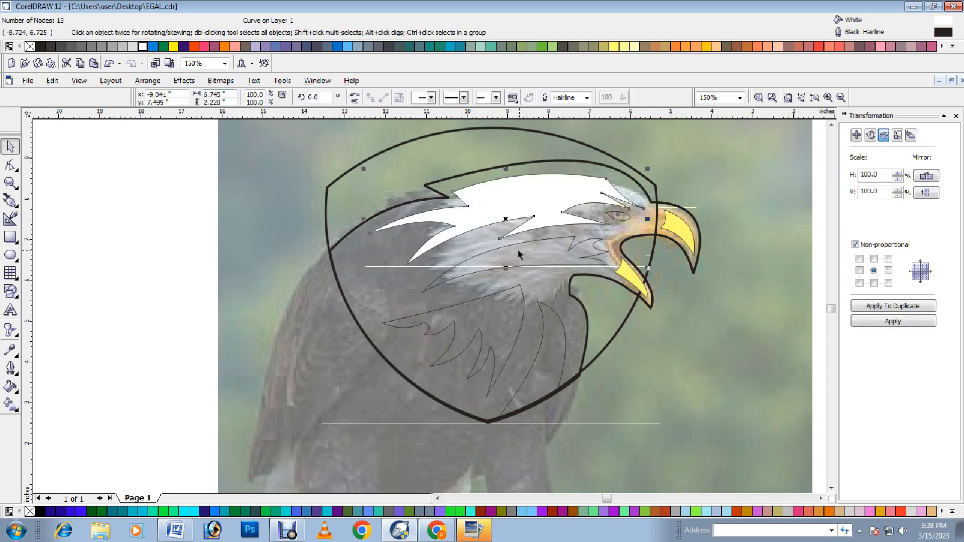
click(517, 253)
click(143, 46)
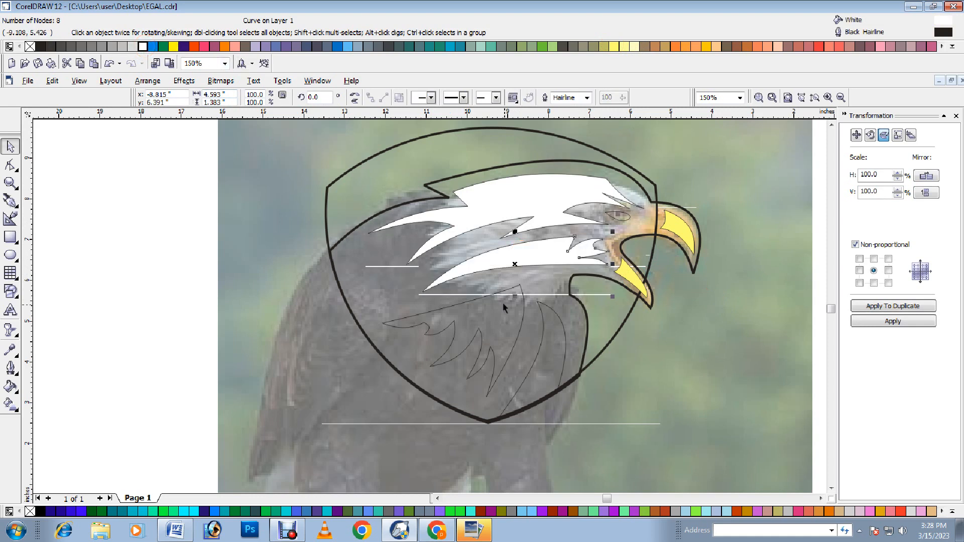
click(496, 331)
click(142, 47)
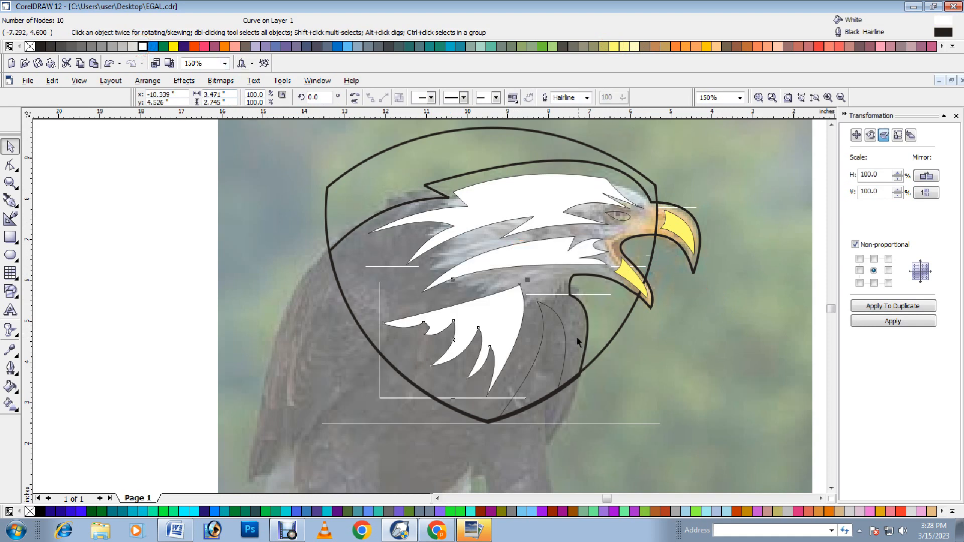
click(552, 338)
click(143, 47)
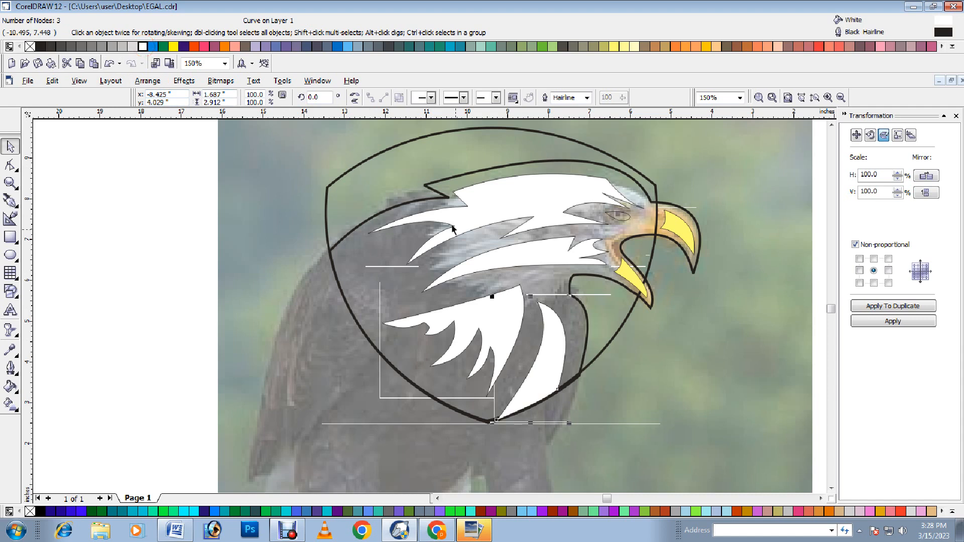
- Fill the eagle's outer silhouette with black and the eye shape with orange-red
click(358, 244)
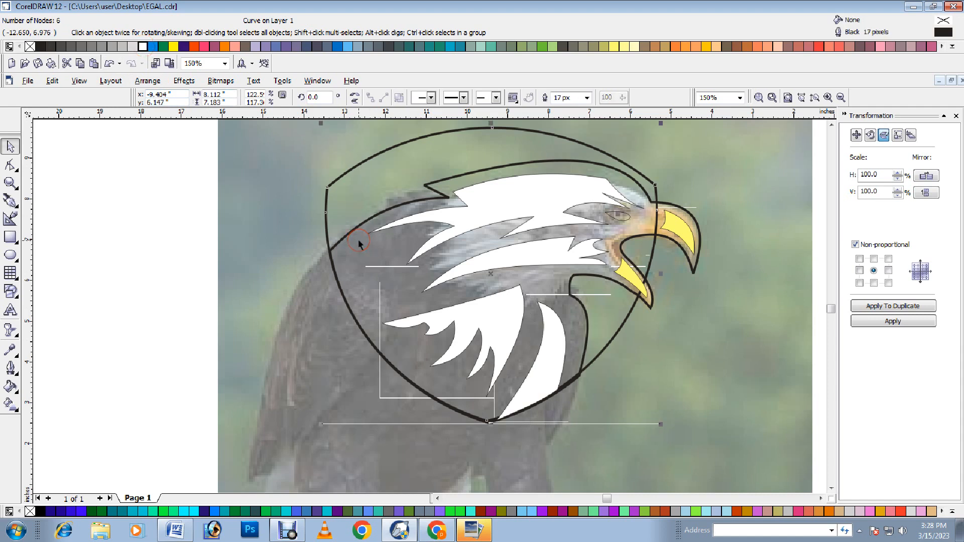
click(699, 242)
click(38, 511)
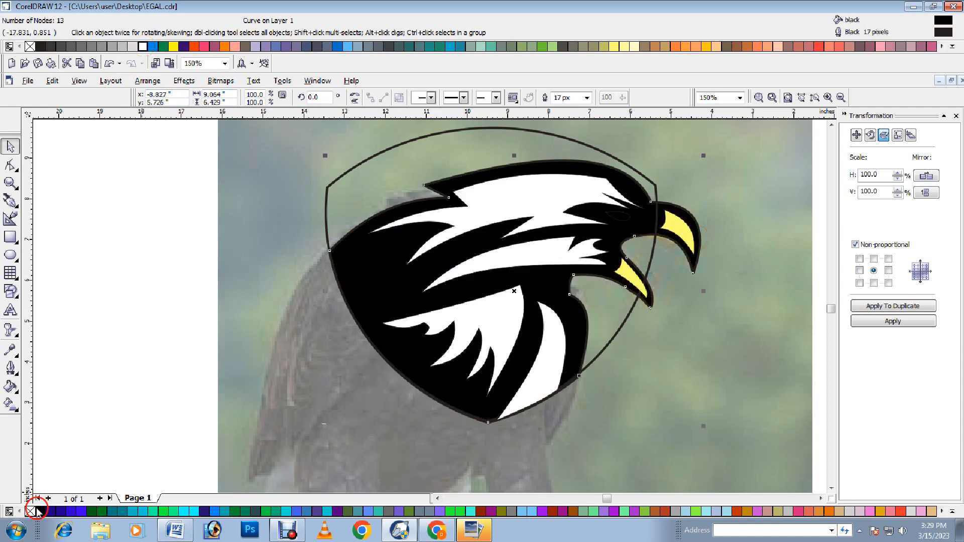
click(630, 217)
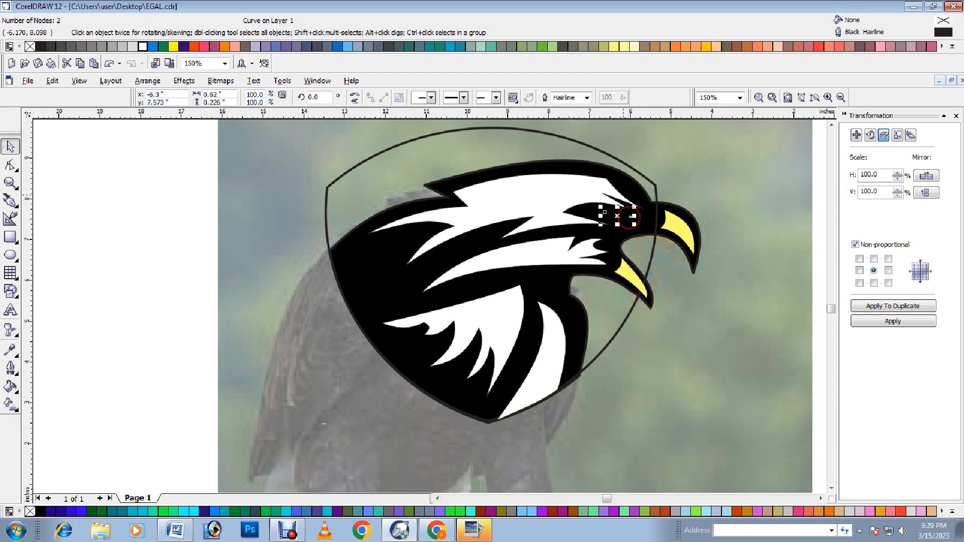
click(194, 47)
click(701, 192)
- Fill the shield with medium blue and send it to the back, behind the eagle
click(483, 146)
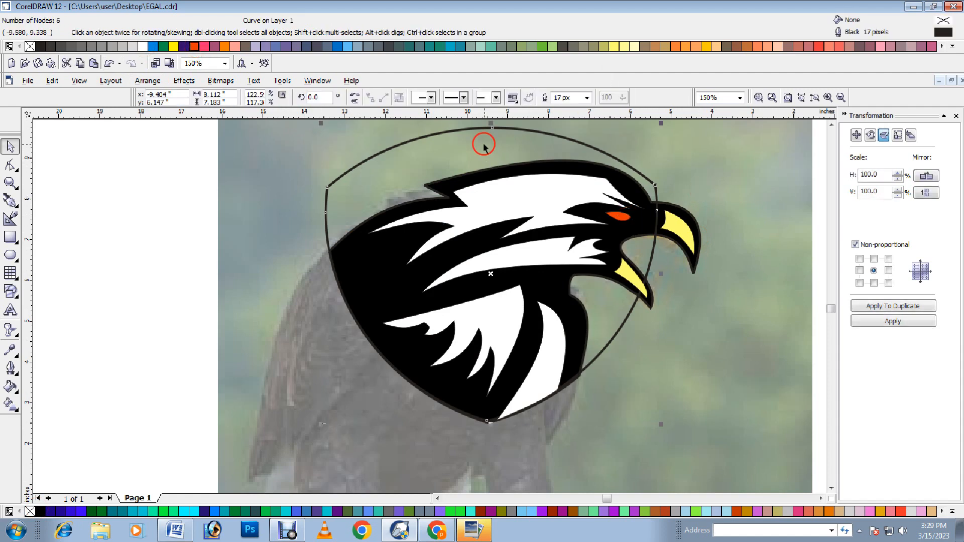
click(71, 511)
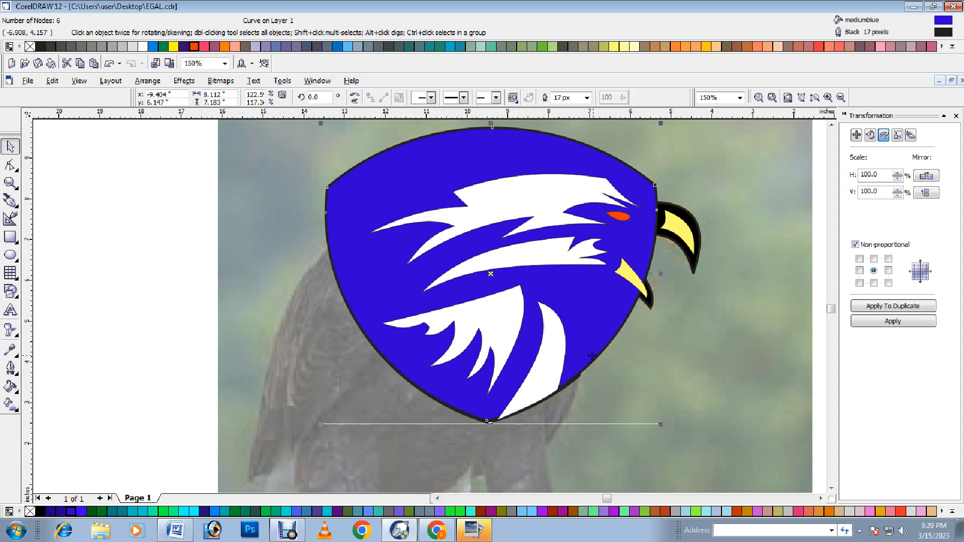
key(shift+Page_Down)
scroll(664, 402, down, 1)
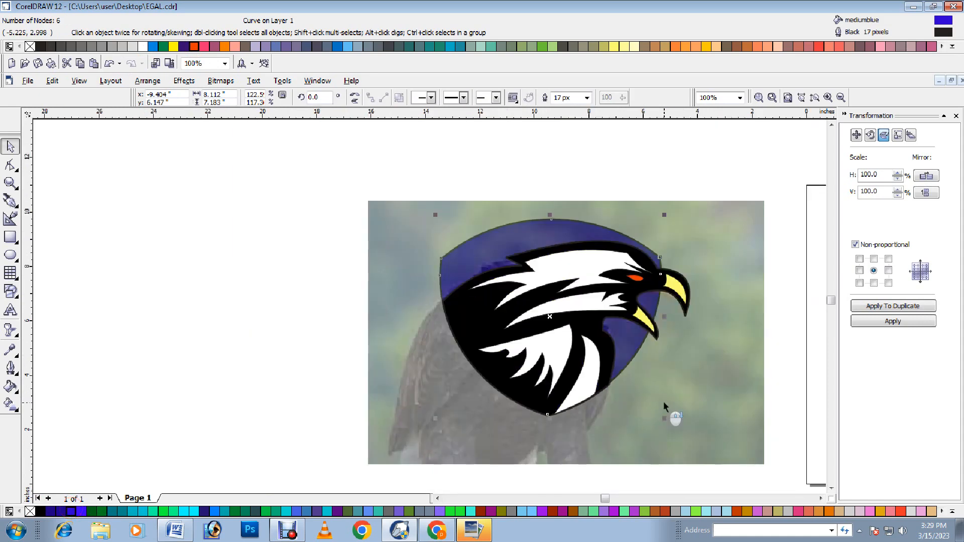
- Unlock the eagle reference photo and move it off the artwork to the empty area left of the logo
right_click(742, 349)
click(766, 365)
drag(738, 338, 357, 265)
scroll(357, 265, down, 2)
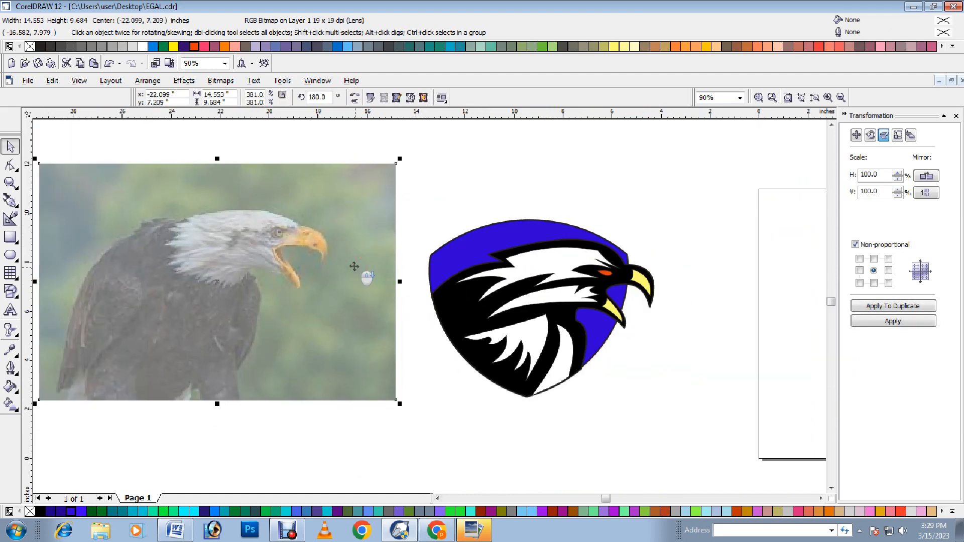
- Draw a rectangle about 8.27 by 3.76 inches over the top of the shield, reaching its side corners
click(9, 238)
scroll(491, 290, up, 1)
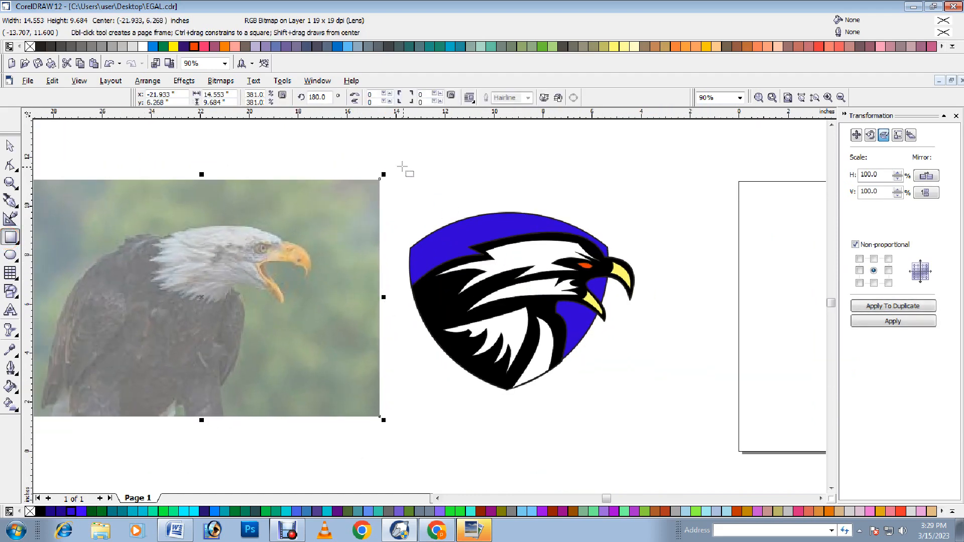
drag(405, 155, 610, 245)
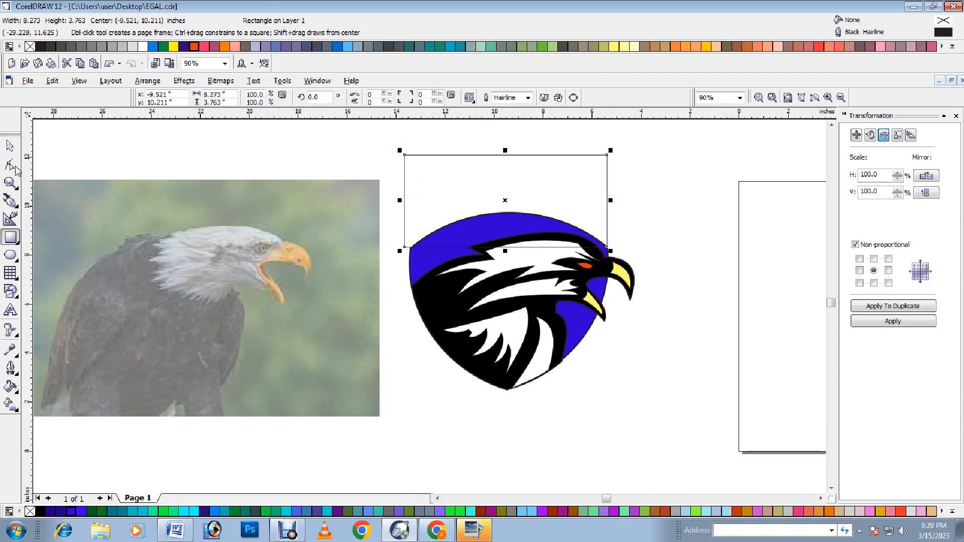
- Resize the rectangle to about 8.07 by 3.94 inches so its sides meet the shield's upper corners
click(9, 146)
scroll(376, 204, up, 1)
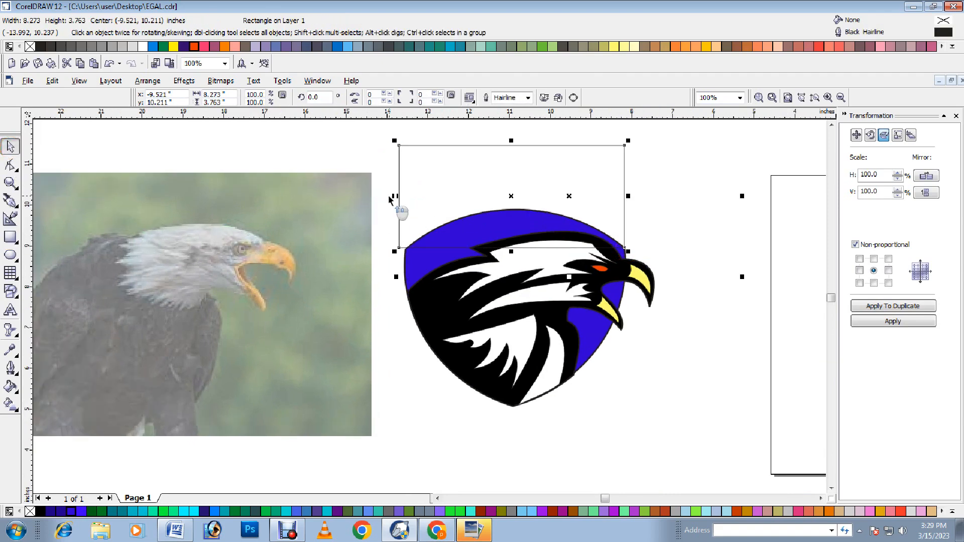
scroll(407, 202, up, 3)
drag(406, 196, 420, 197)
drag(696, 329, 700, 340)
scroll(698, 338, down, 4)
scroll(802, 297, up, 4)
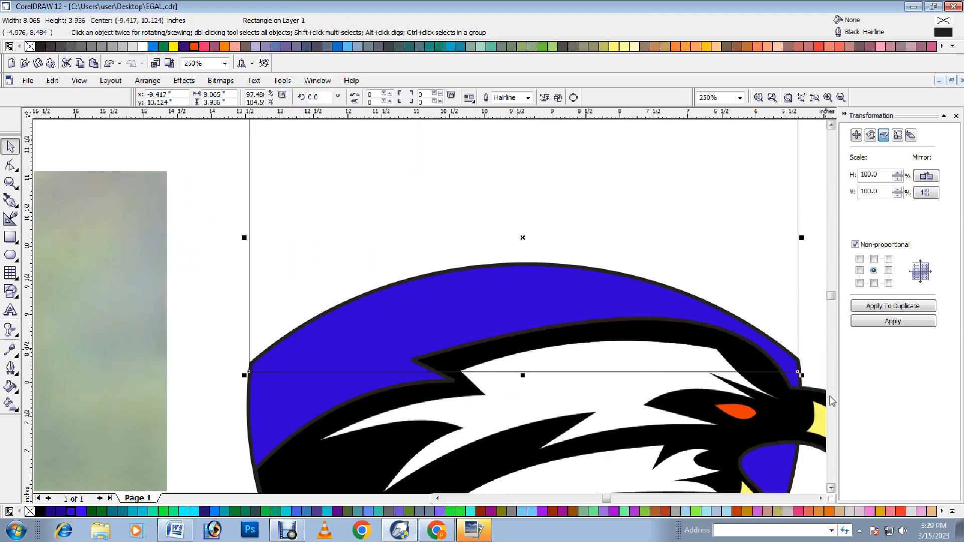
- Extend the rectangle's lower right corner to the shield's right edge, making it about 8.10 by 3.95 inches
drag(799, 239, 799, 323)
scroll(799, 323, up, 2)
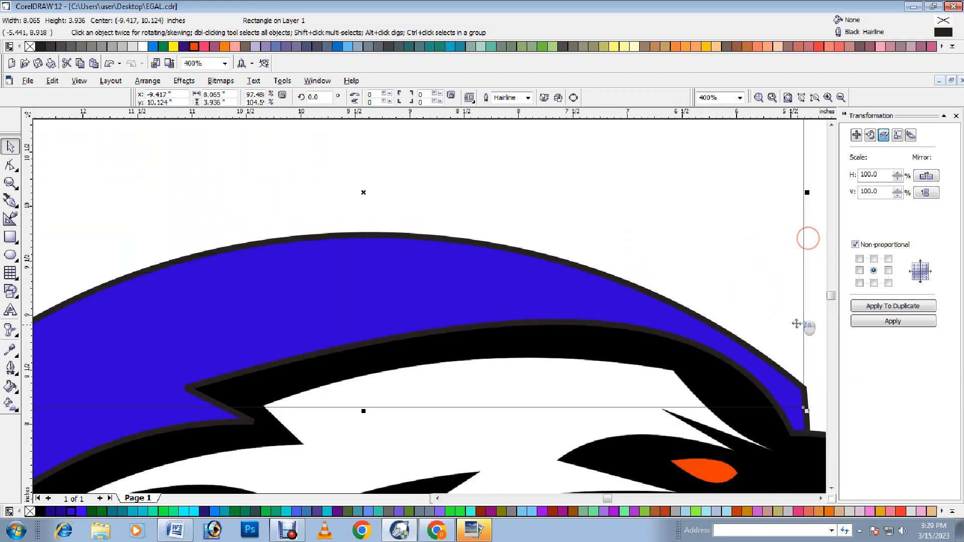
drag(812, 196, 814, 191)
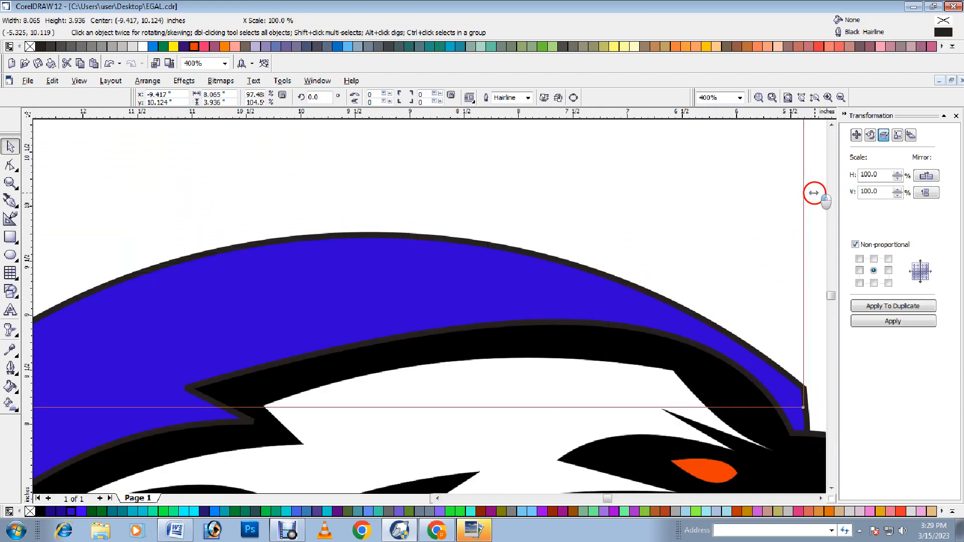
click(832, 488)
click(821, 498)
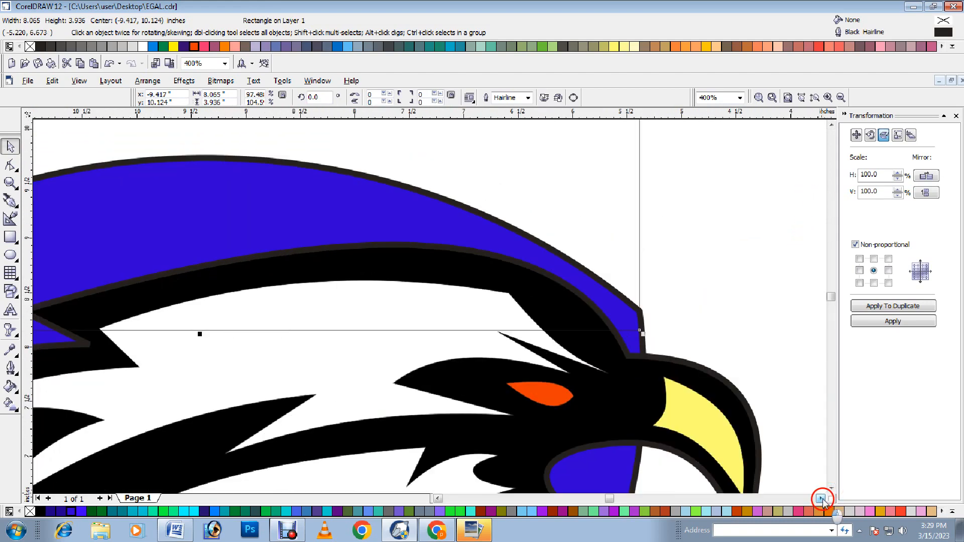
scroll(702, 286, up, 2)
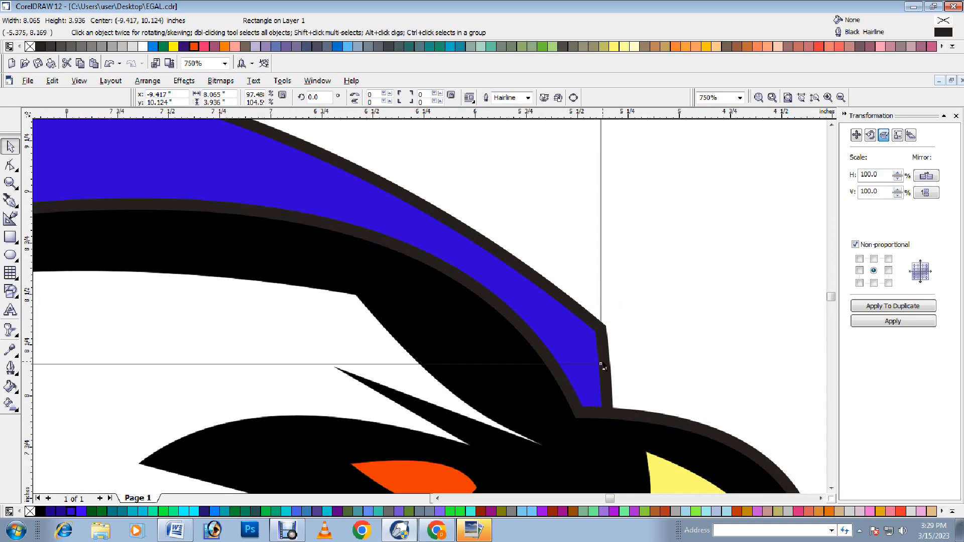
drag(603, 366, 609, 371)
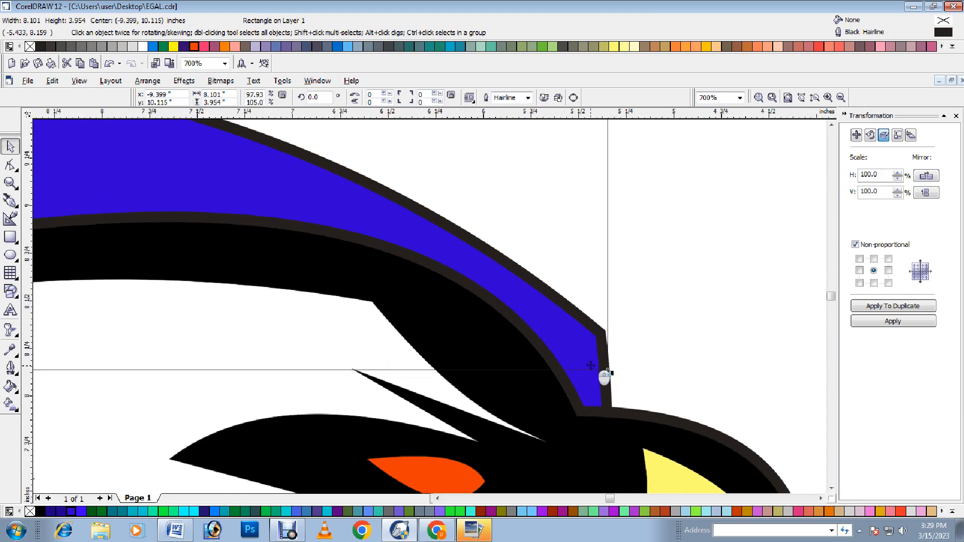
scroll(604, 377, down, 6)
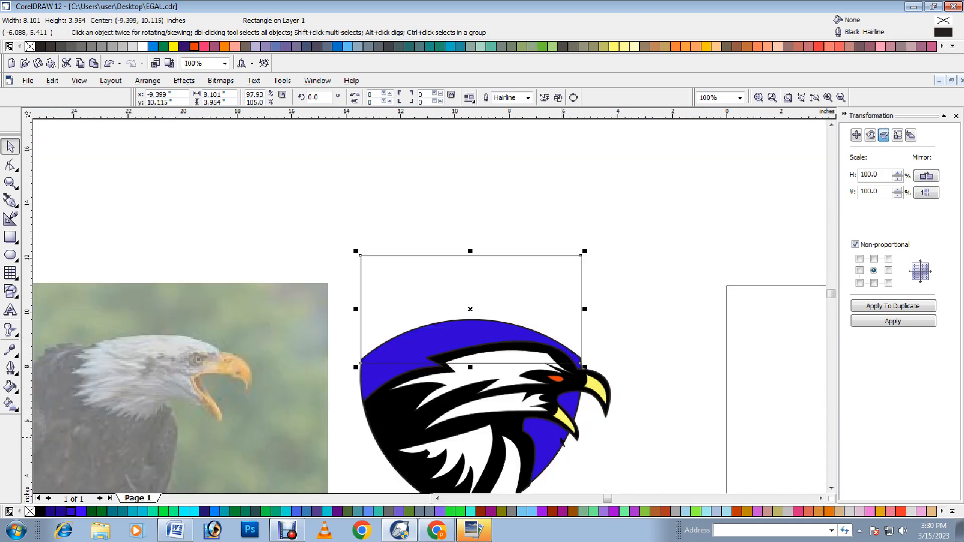
- Weld the rectangle and the blue shield into one flat-topped shield shape
shift+click(557, 443)
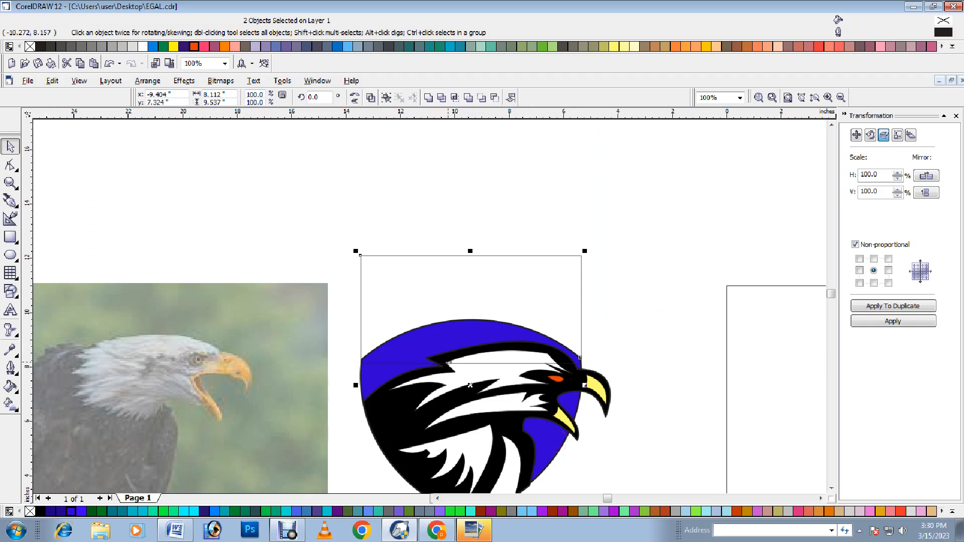
scroll(457, 374, down, 2)
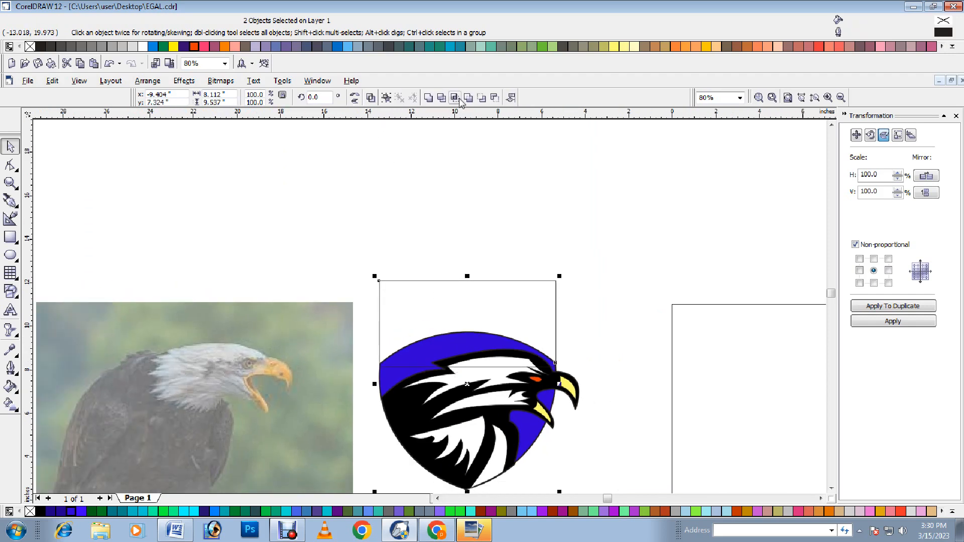
click(429, 98)
click(607, 293)
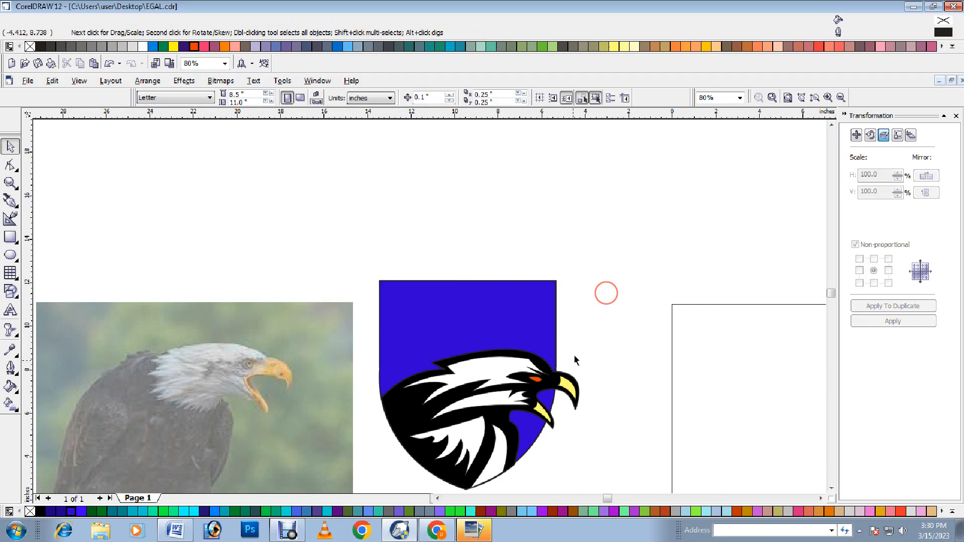
click(832, 487)
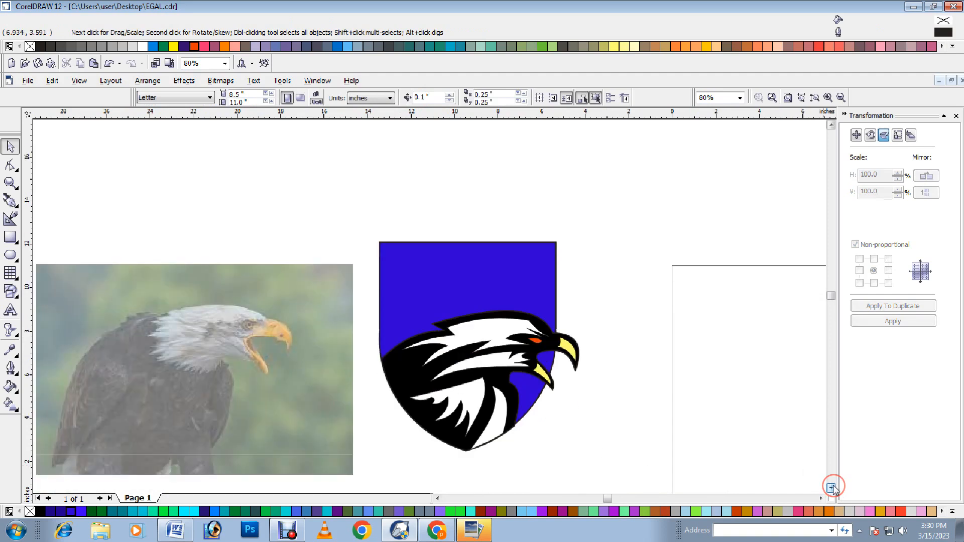
- Add the artistic text "TEAM EGAL" in the empty area above the eagle photo
click(14, 312)
click(227, 200)
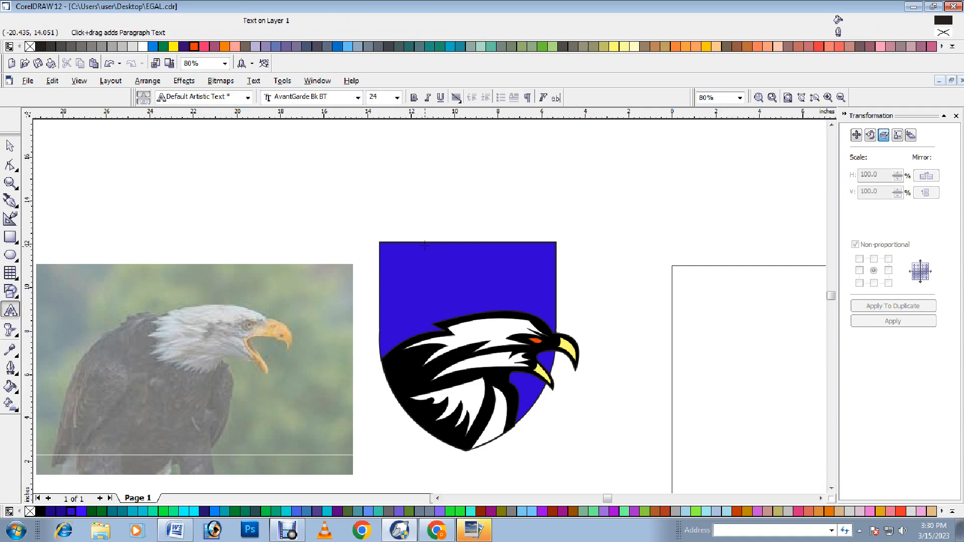
click(473, 531)
click(617, 151)
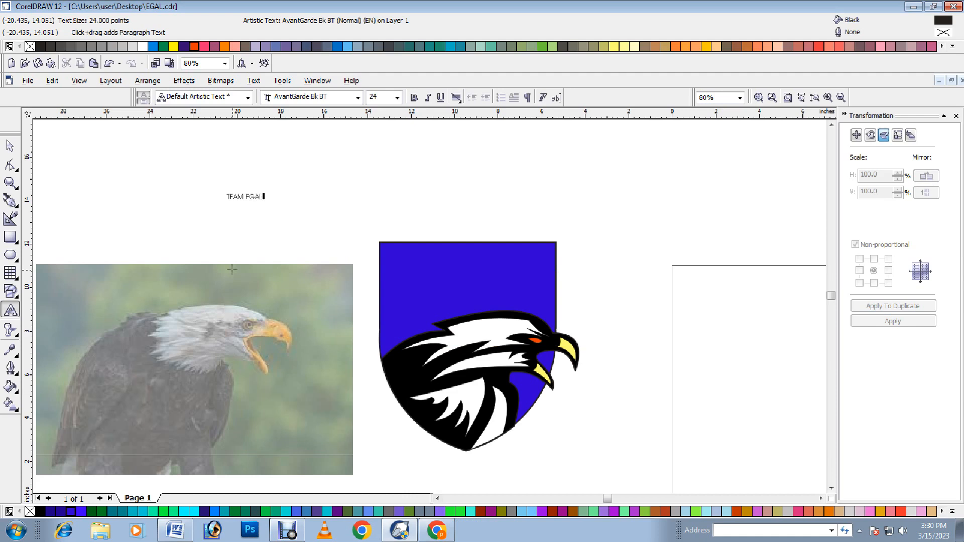
- Enlarge and narrow the TEAM EGAL text, make it bold, and place it on the shield above the eagle's head
click(9, 146)
drag(264, 203, 469, 282)
drag(477, 237, 377, 224)
click(414, 98)
drag(303, 230, 467, 294)
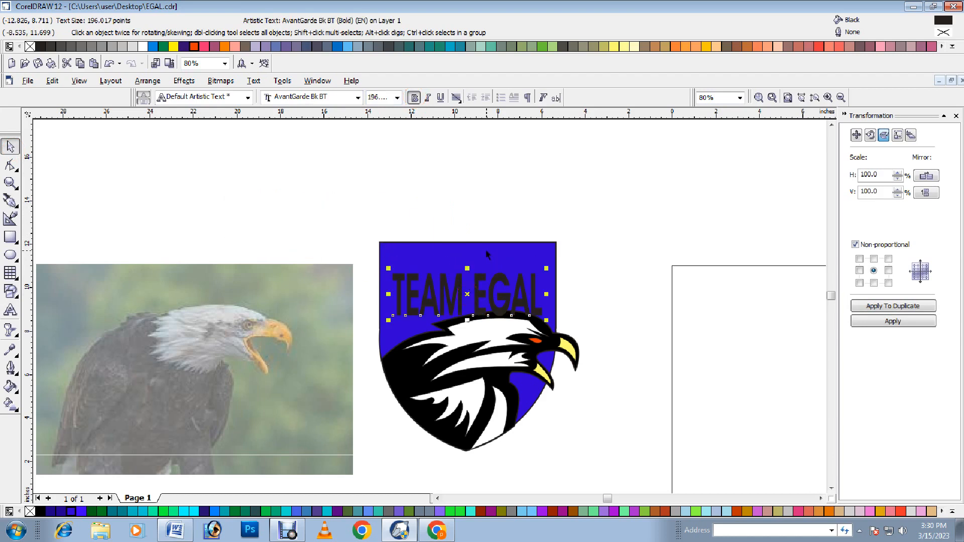
- Shorten the shield from its top to about 8.87 inches high and stretch the TEAM EGAL text across its width
click(467, 241)
drag(468, 239, 471, 252)
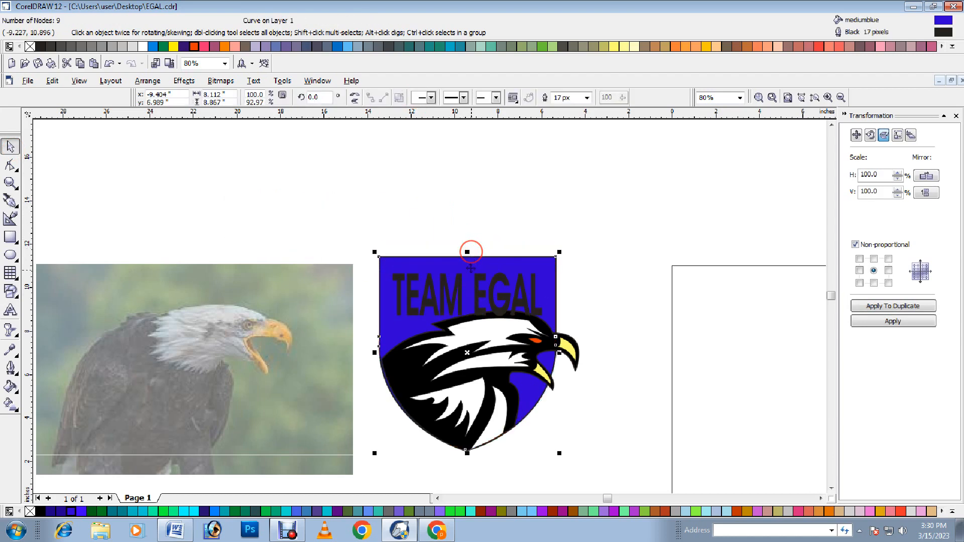
click(476, 274)
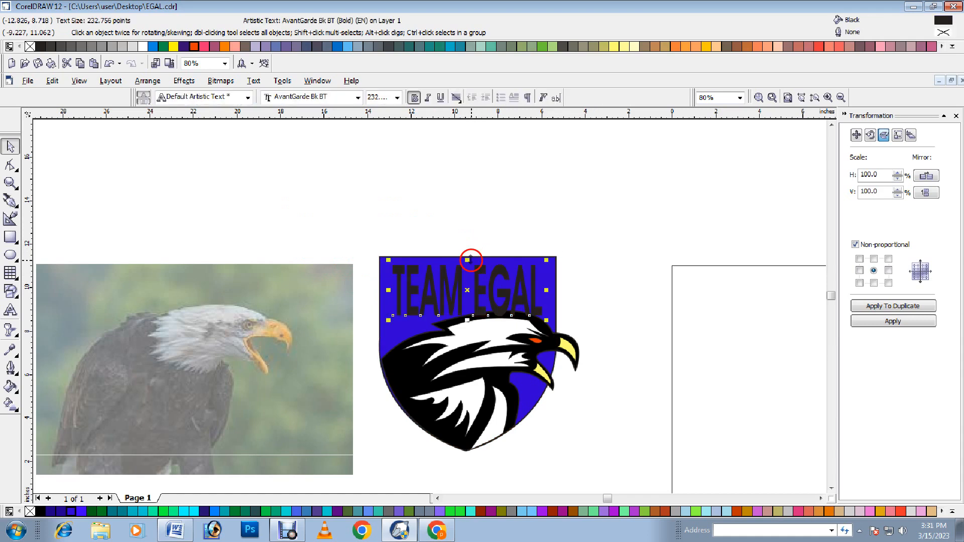
drag(547, 294, 556, 288)
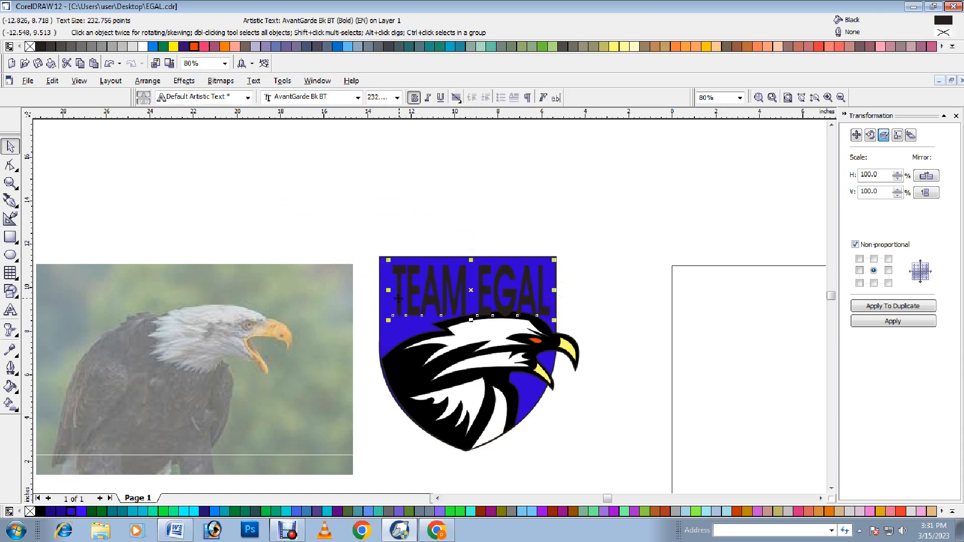
drag(390, 290, 383, 291)
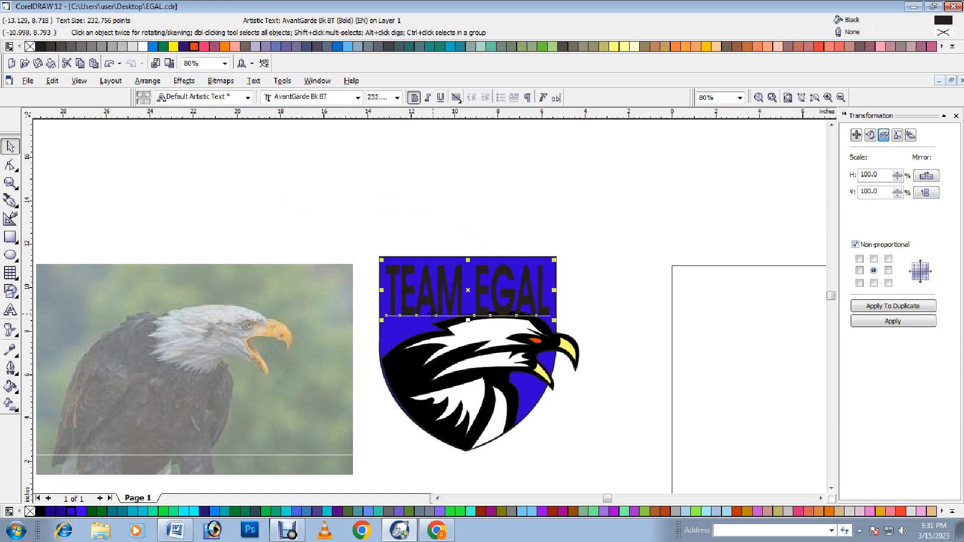
- Stretch the TEAM EGAL text downward to about 286 points and fill it with white
drag(468, 320, 473, 333)
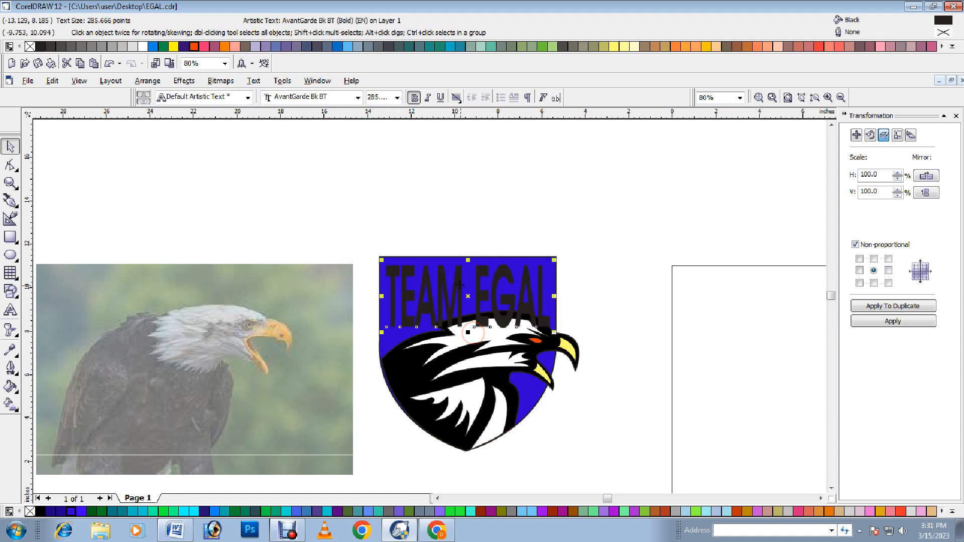
click(143, 46)
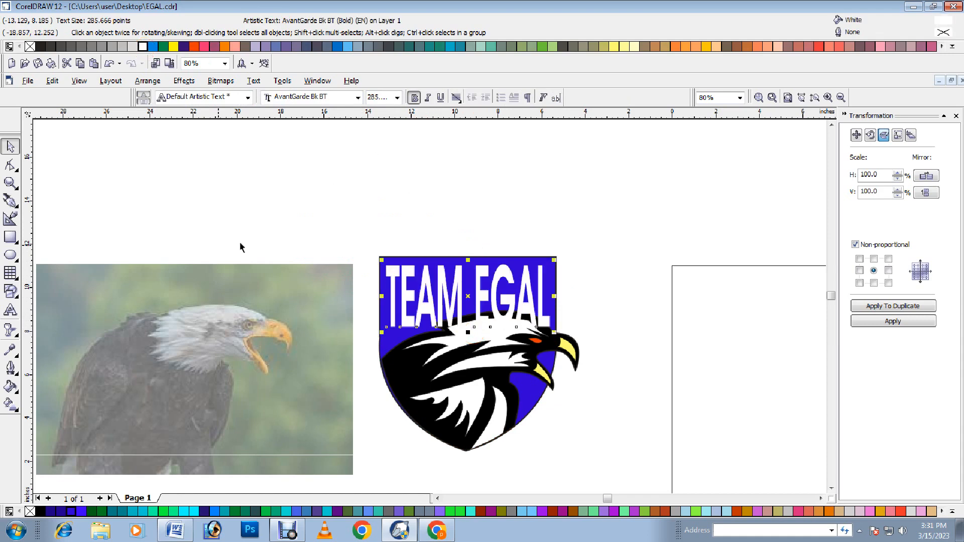
- Apply an envelope to the TEAM EGAL text, remove its top and bottom middle nodes, and arch the bottom edge upward over the eagle's head
click(16, 334)
click(111, 337)
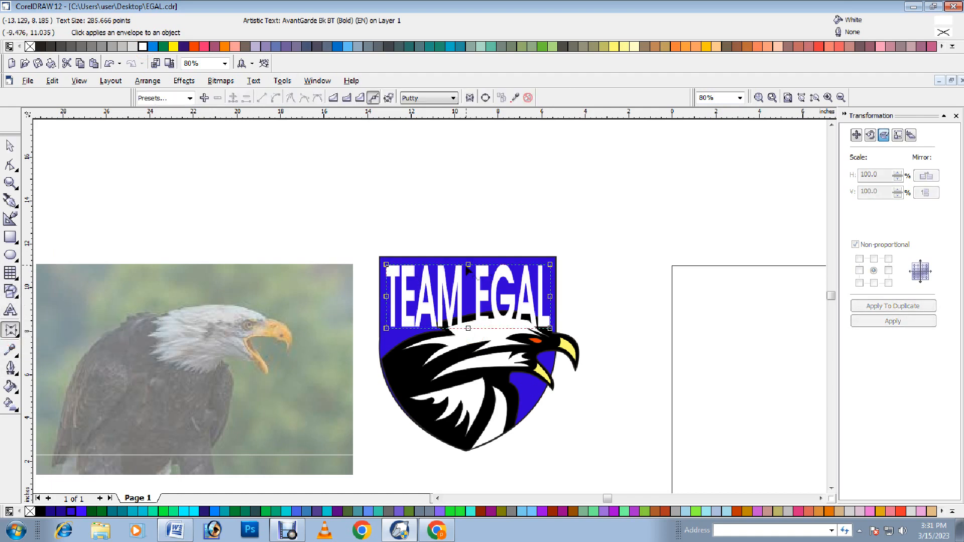
click(469, 264)
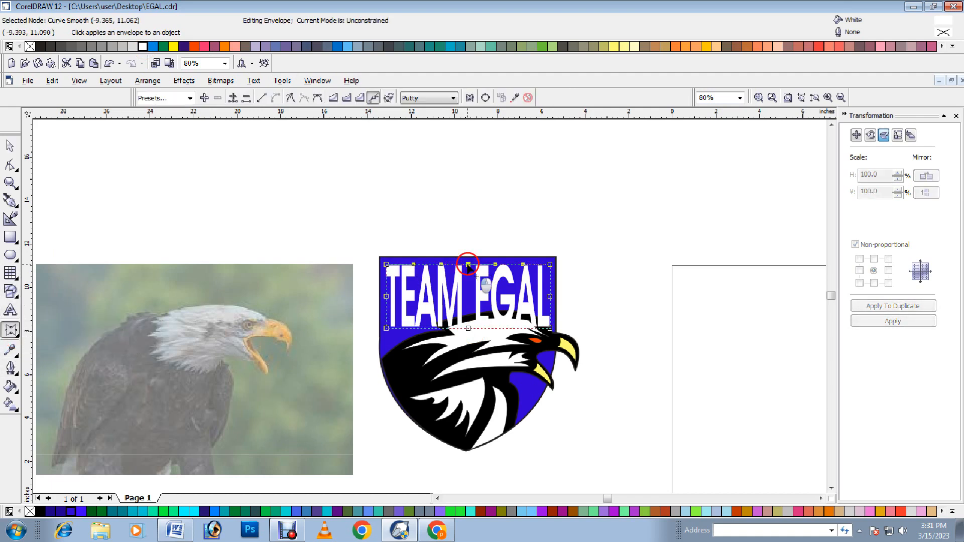
click(468, 329)
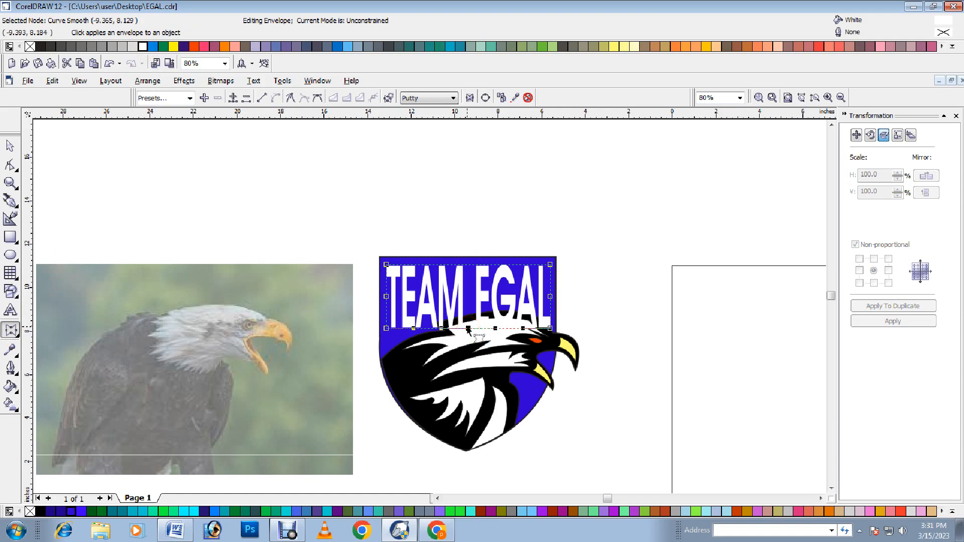
click(468, 331)
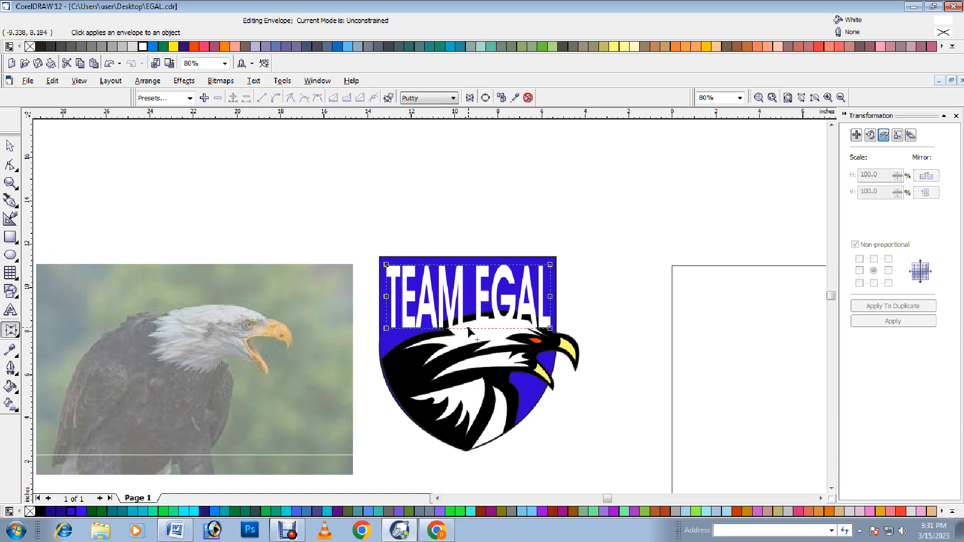
click(470, 331)
drag(472, 329, 483, 304)
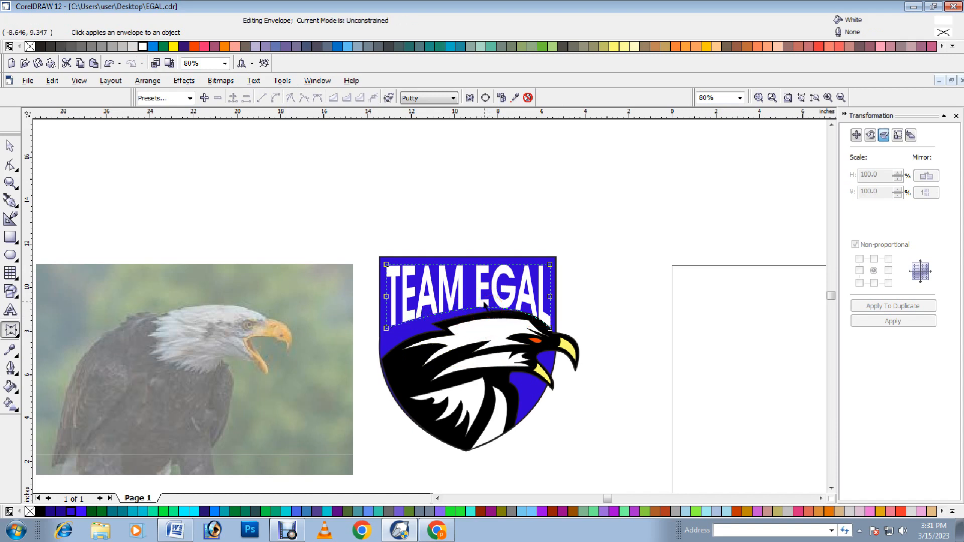